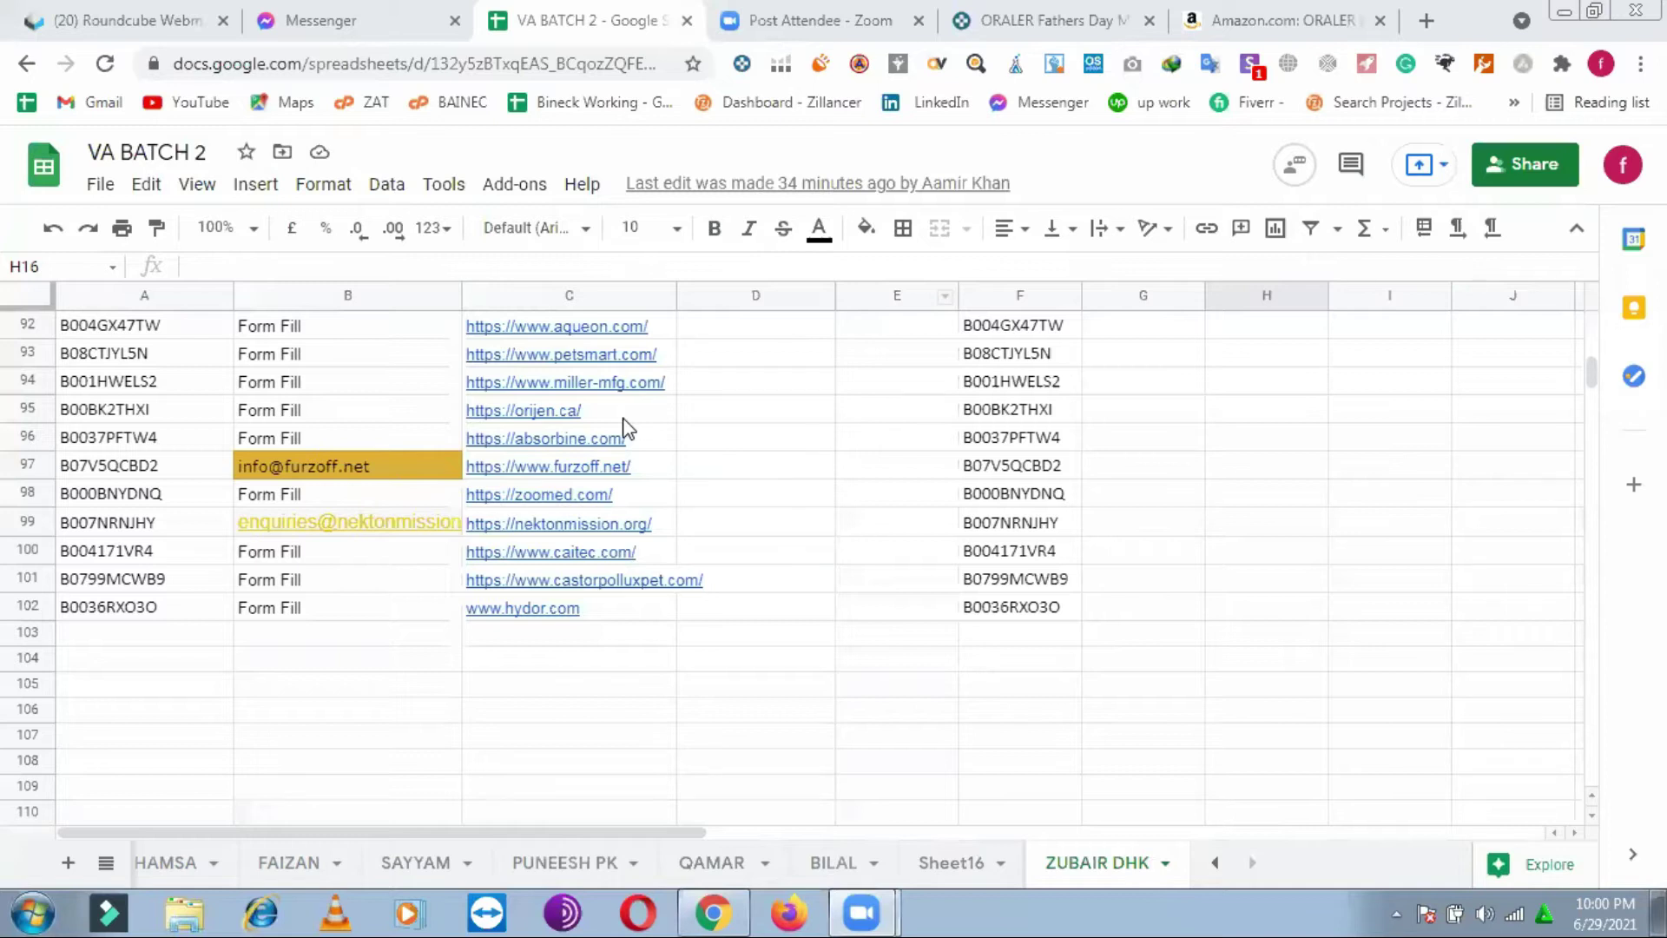
Step: Examine the ASIN, email and URL entries in the lower part of the sheet, down to row 102
mouse_move(628, 428)
click(404, 661)
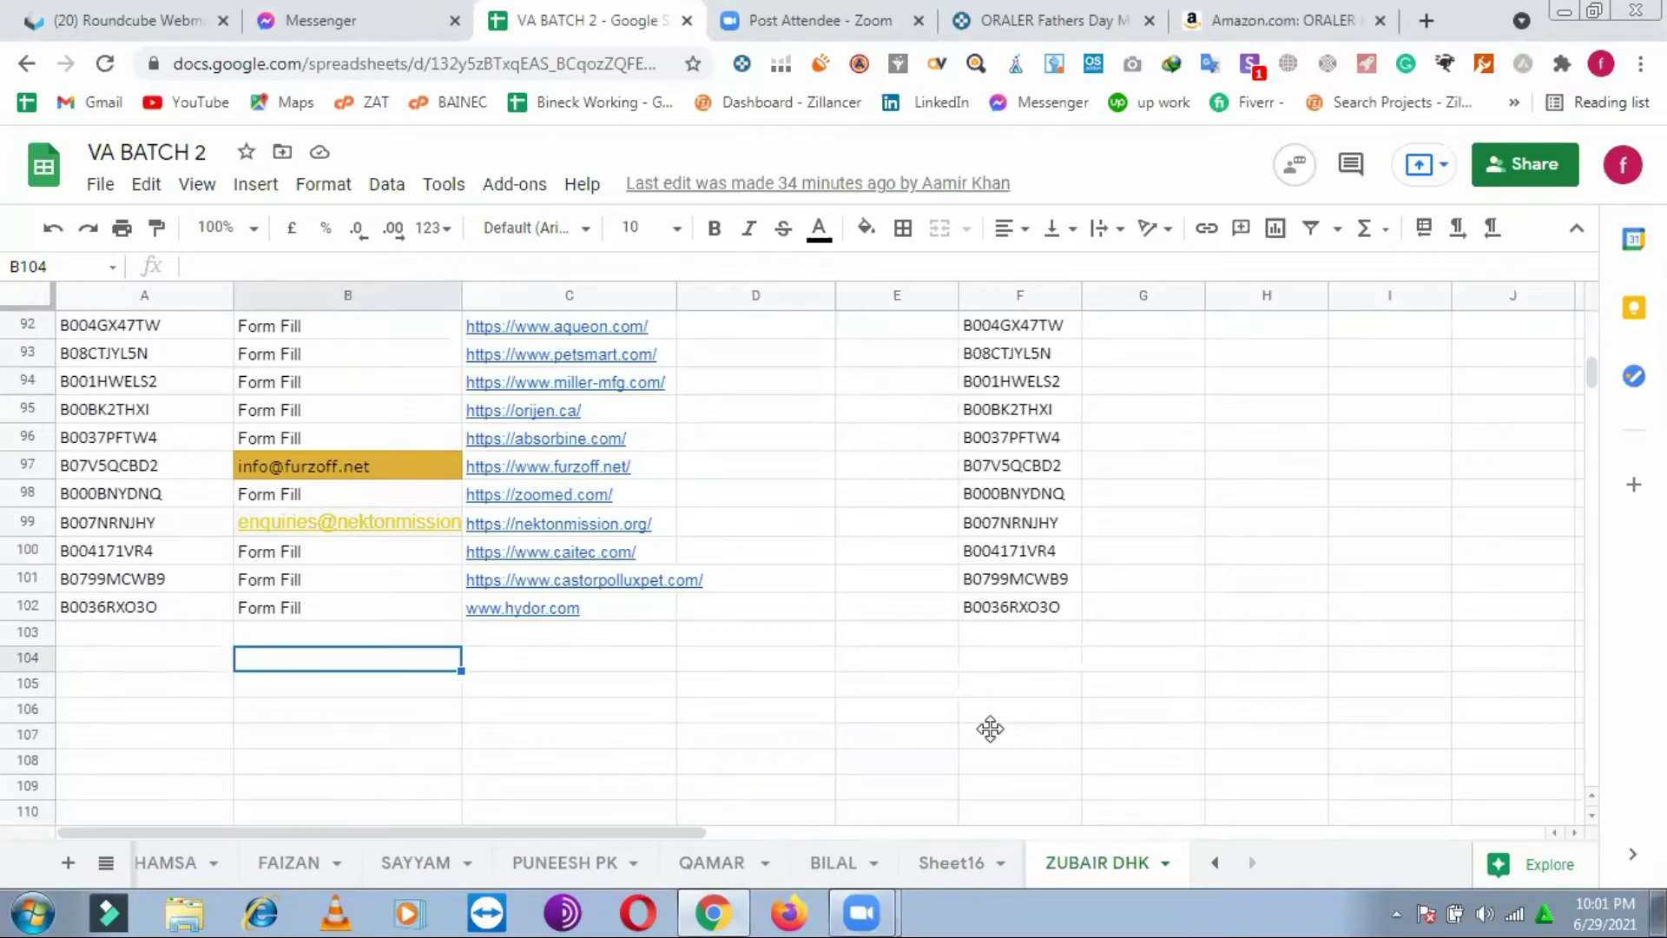
click(379, 744)
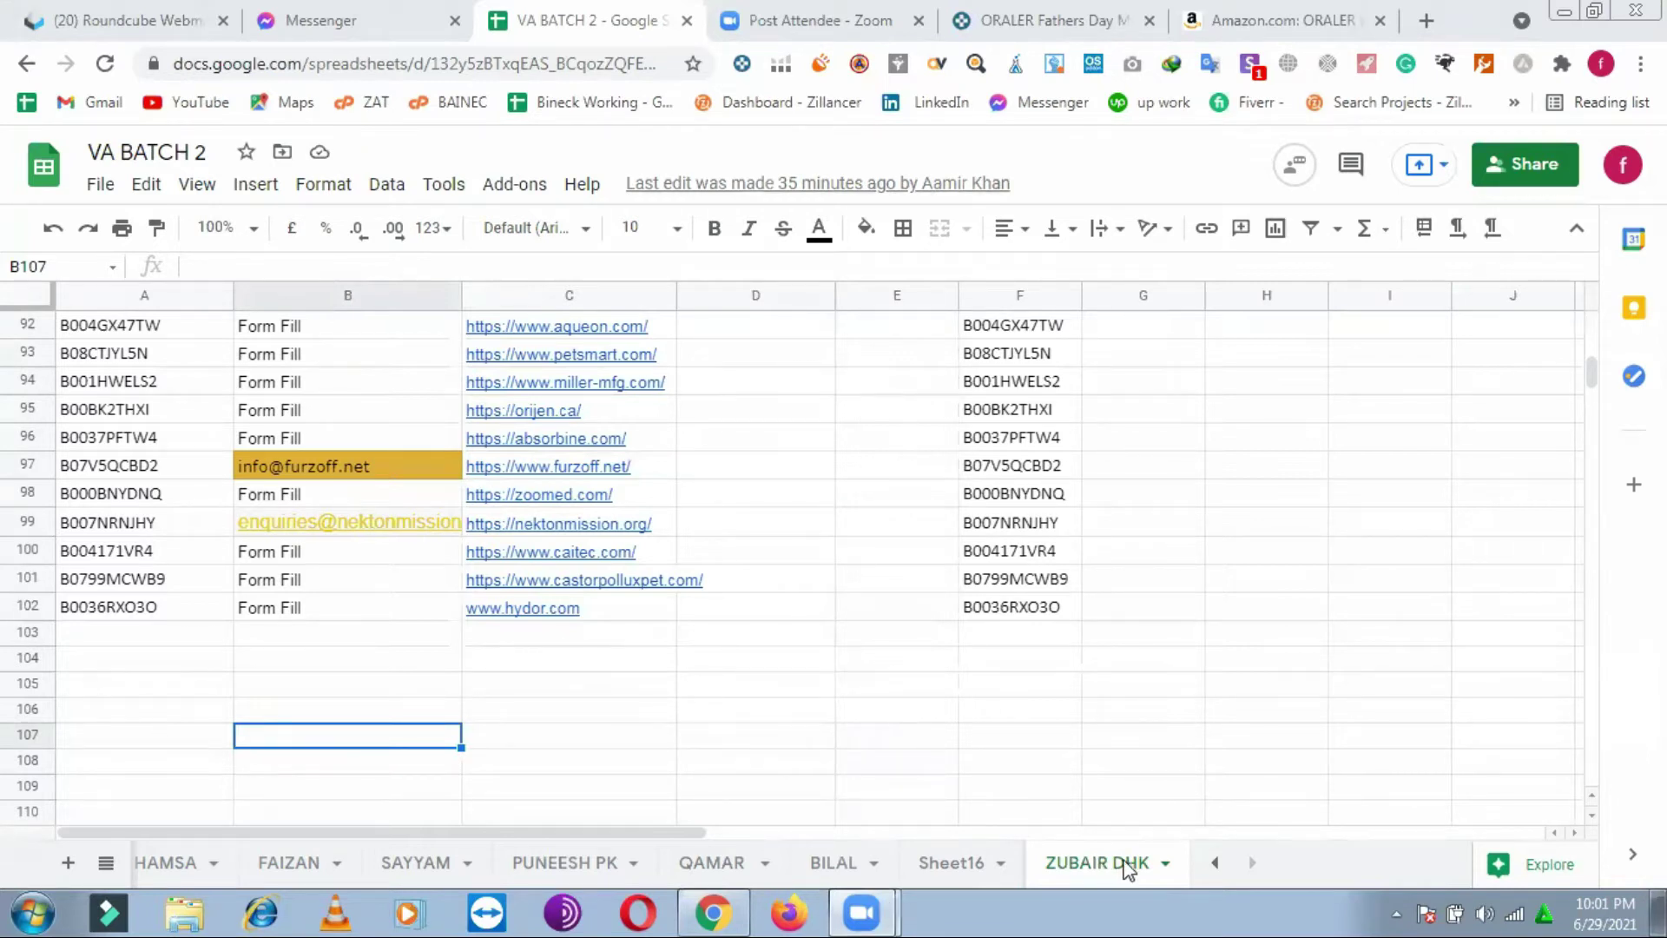
click(111, 607)
scroll(238, 587, up, 5)
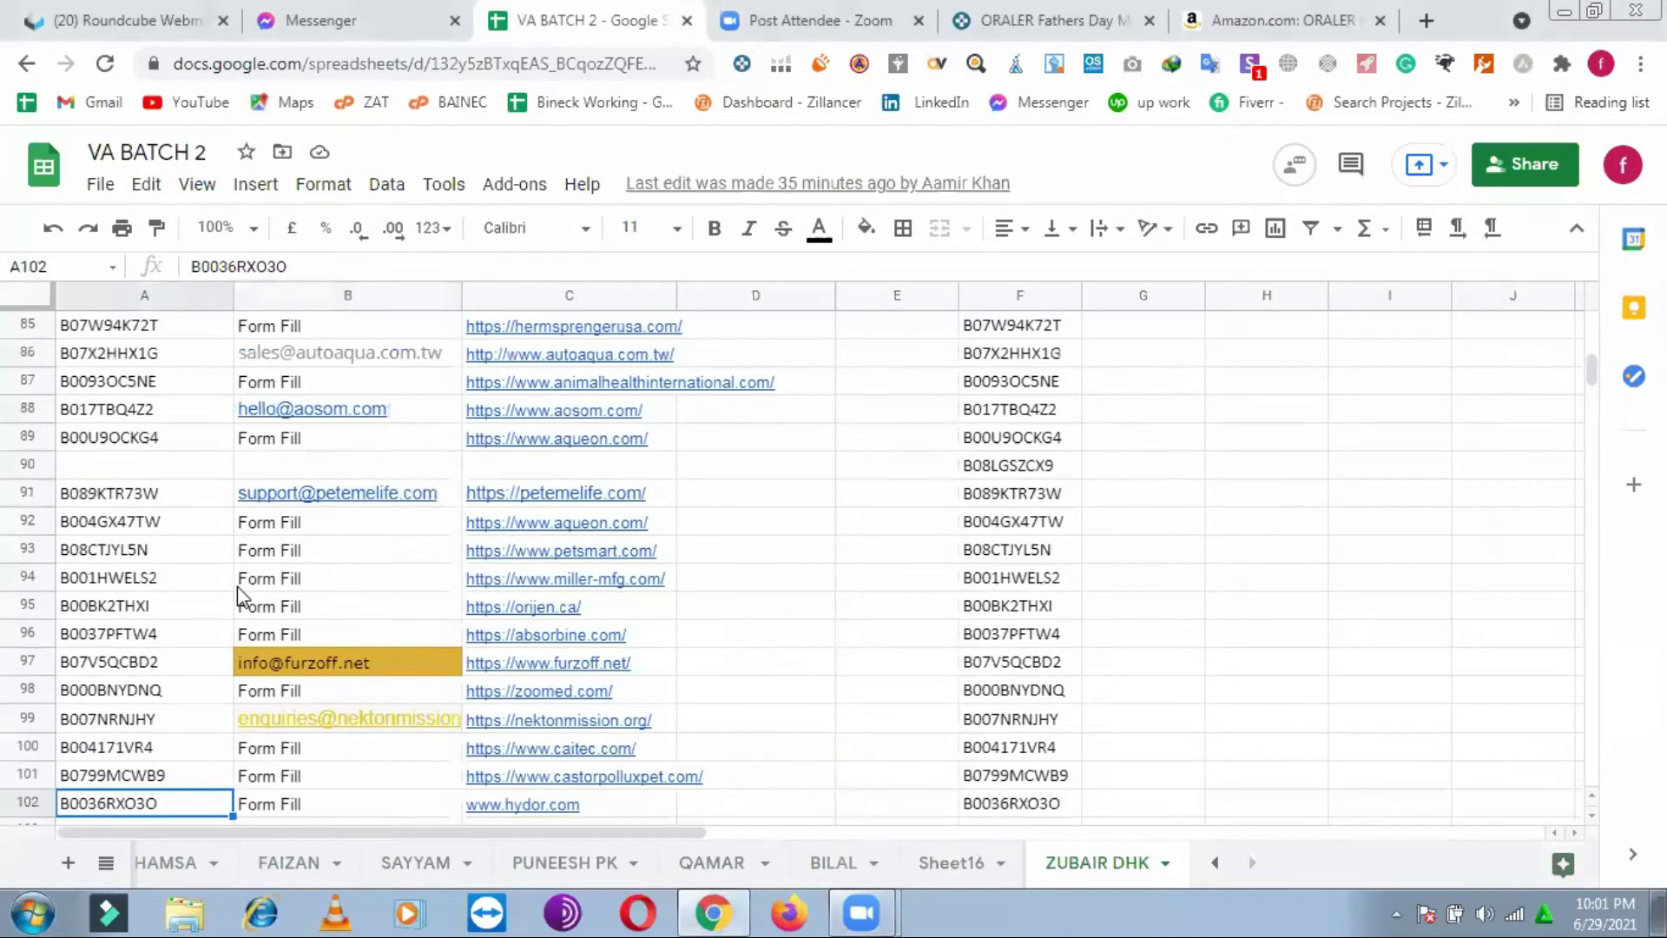
scroll(251, 583, up, 7)
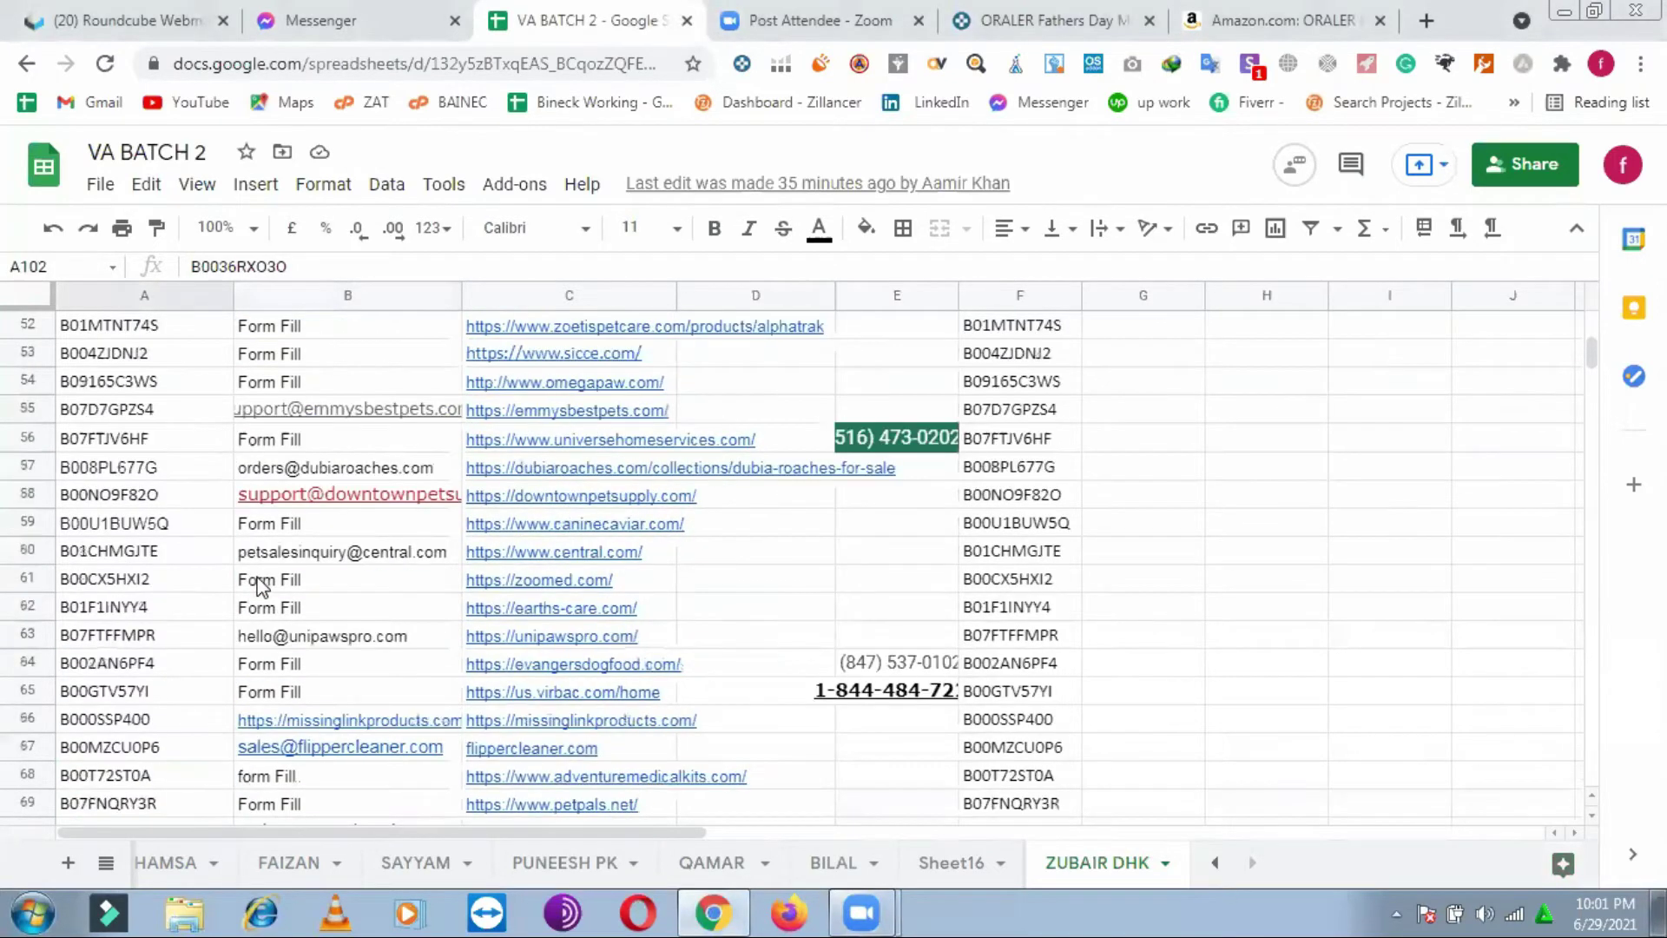
scroll(266, 643, down, 3)
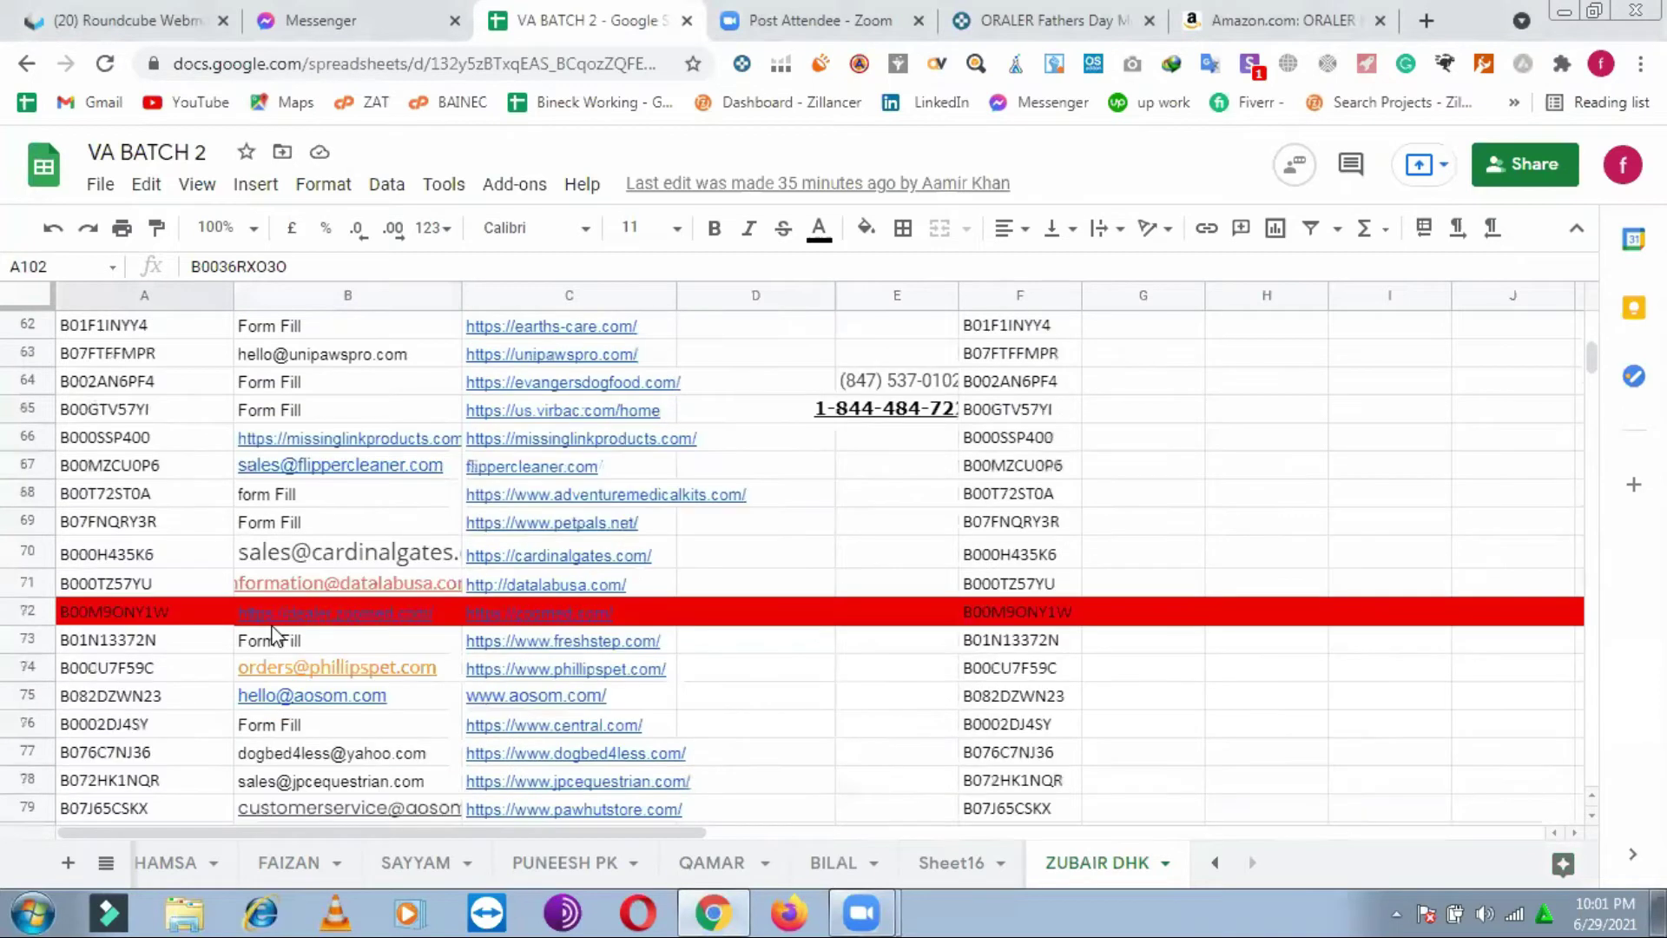
scroll(272, 634, down, 8)
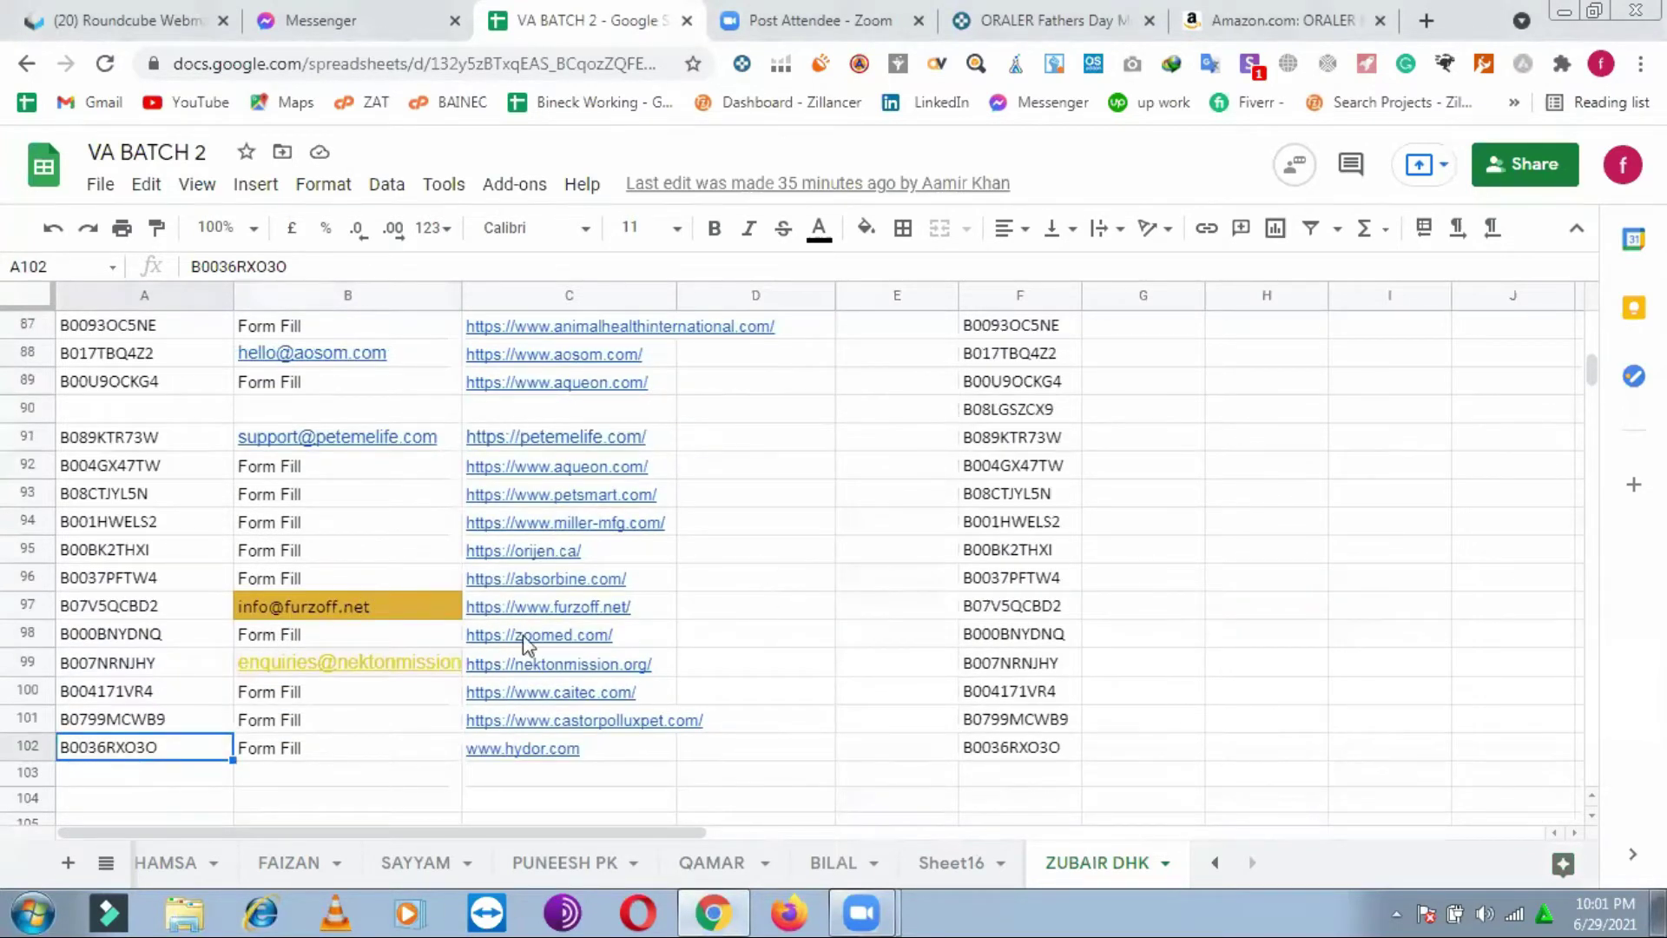
Step: Fill the whole of row 98 (zoomed.com) with red
click(28, 632)
click(865, 227)
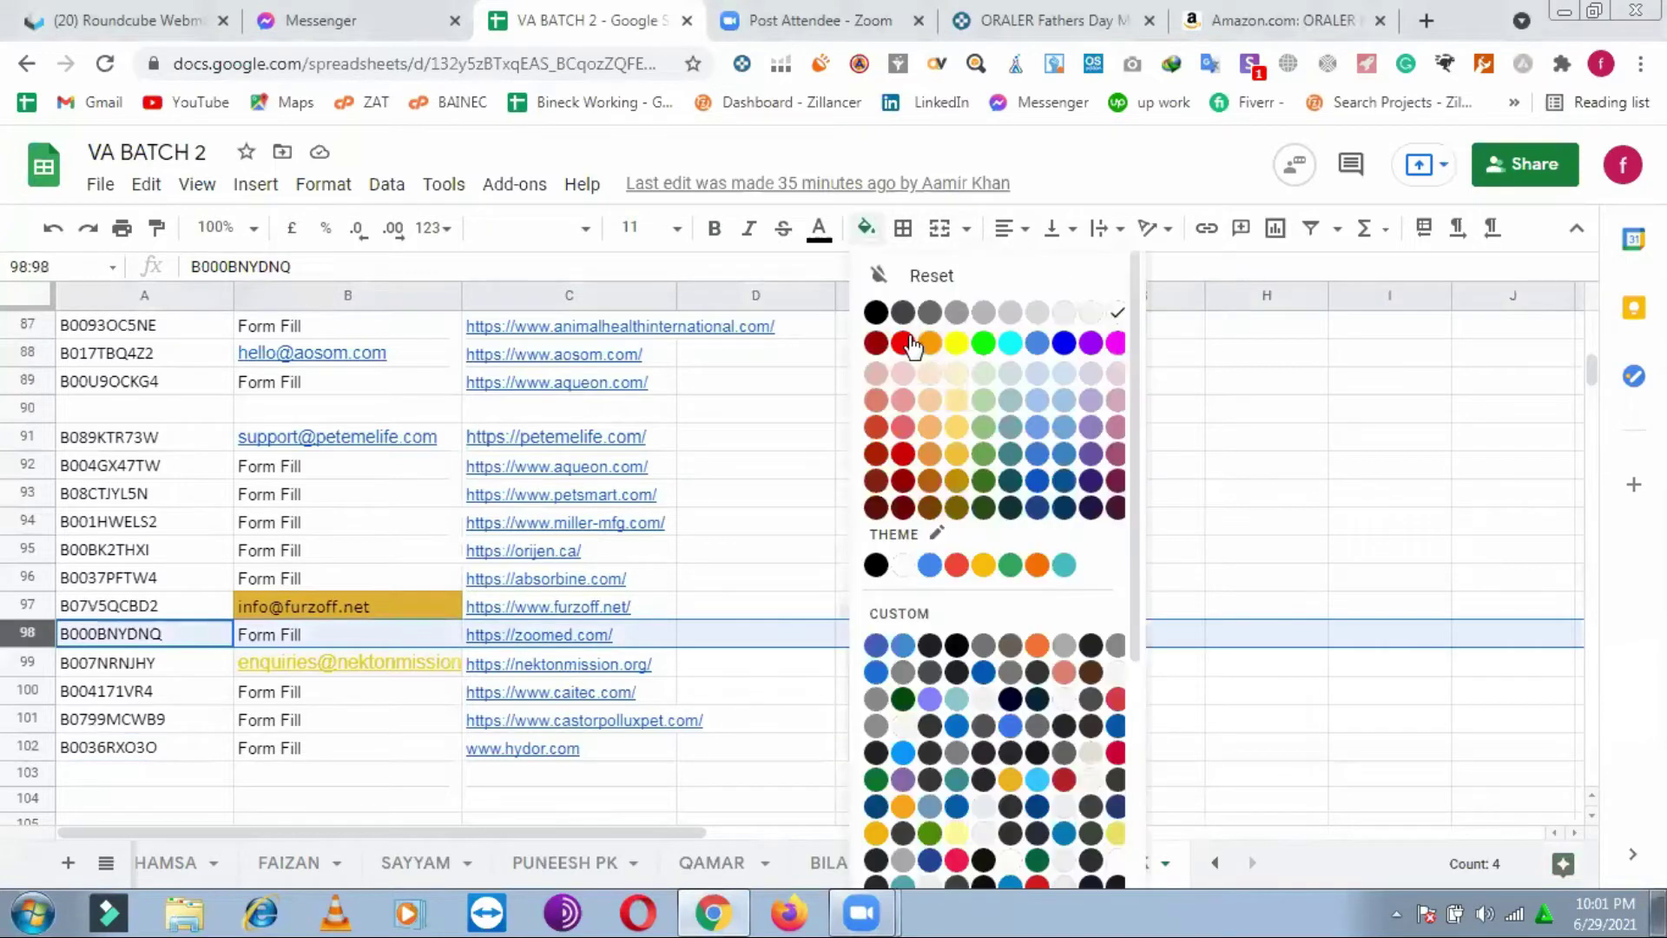
click(727, 423)
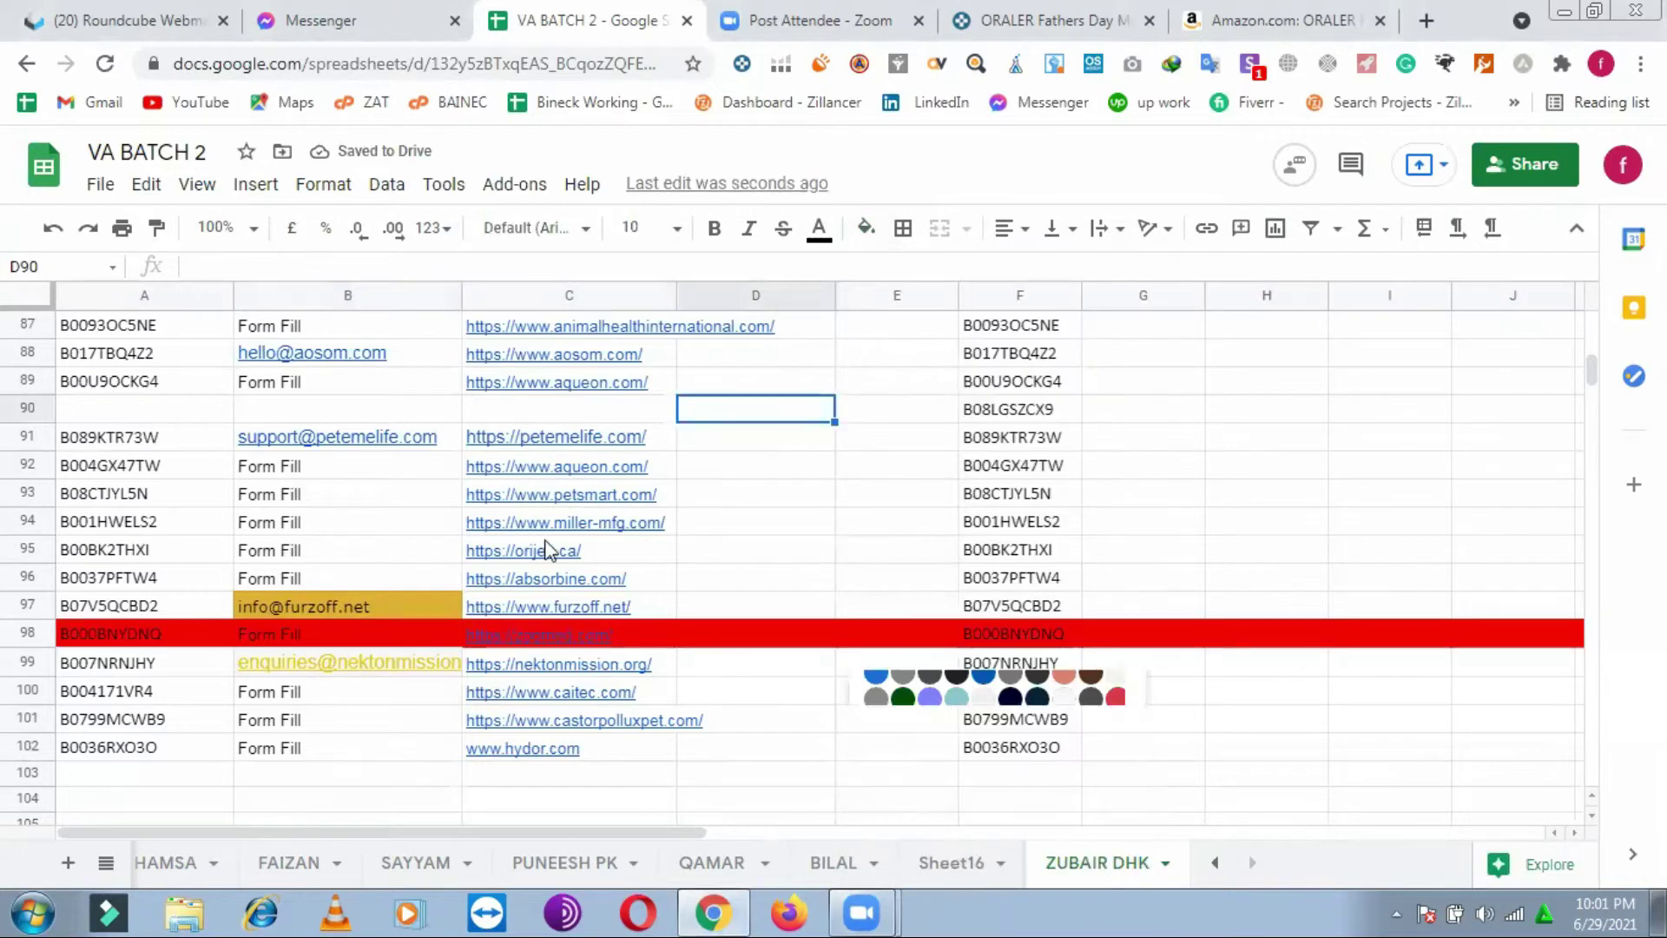
click(814, 462)
Step: Check the URL column upwards from row 92 for another zoomed.com entry and select its row
scroll(523, 544, up, 3)
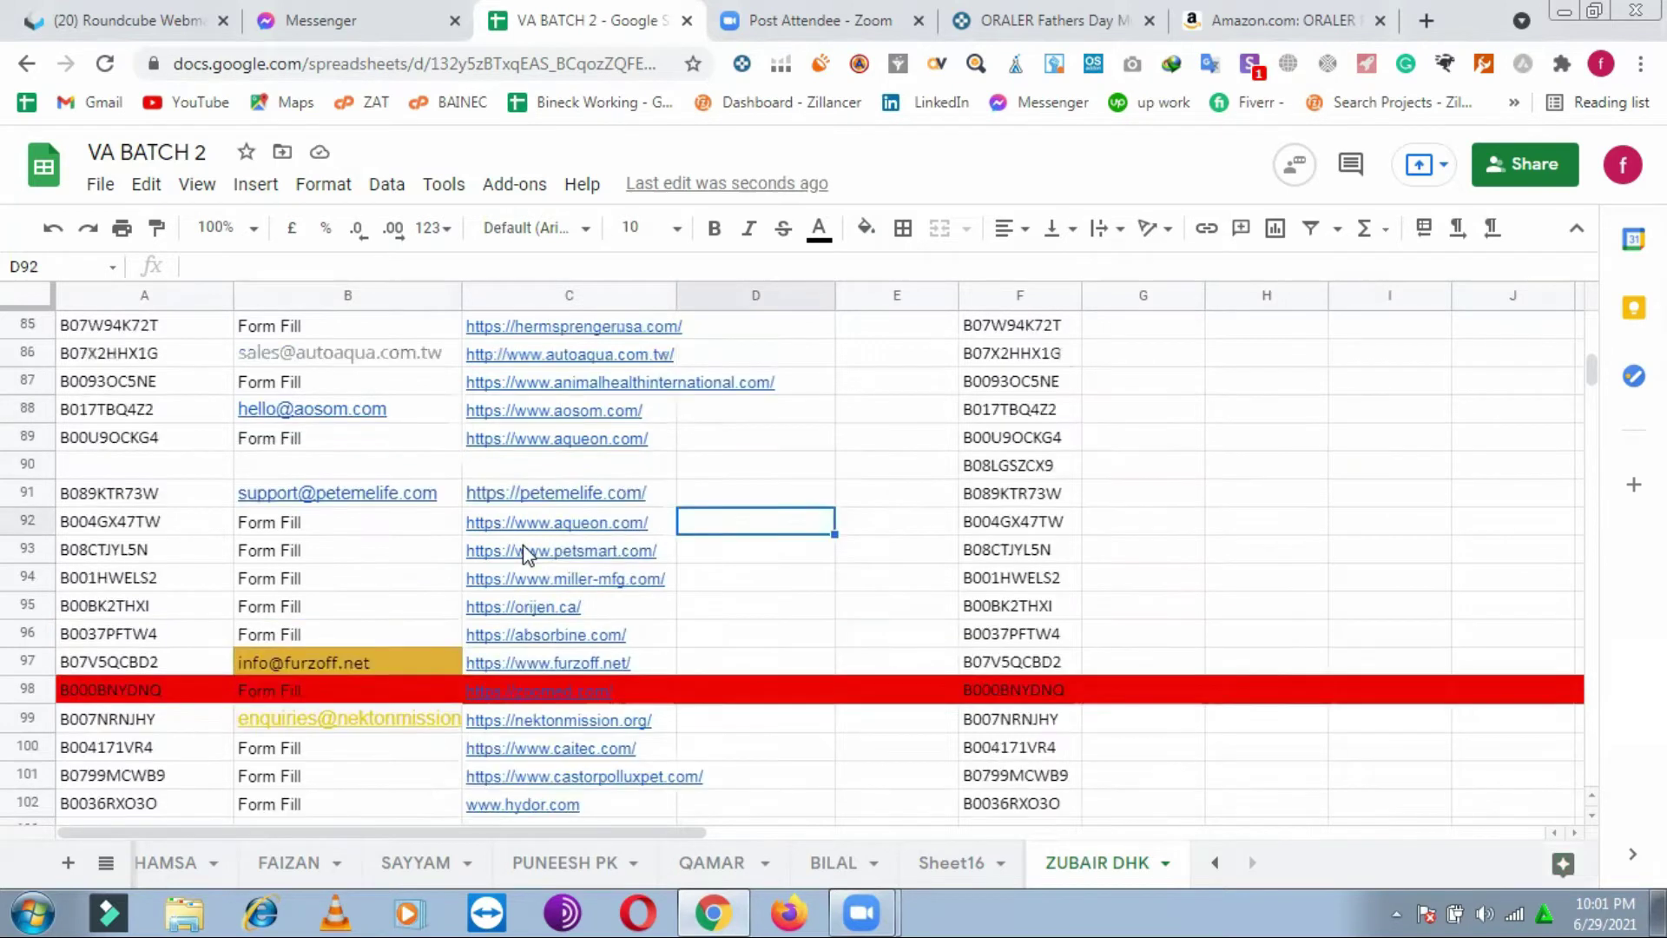
mouse_move(521, 543)
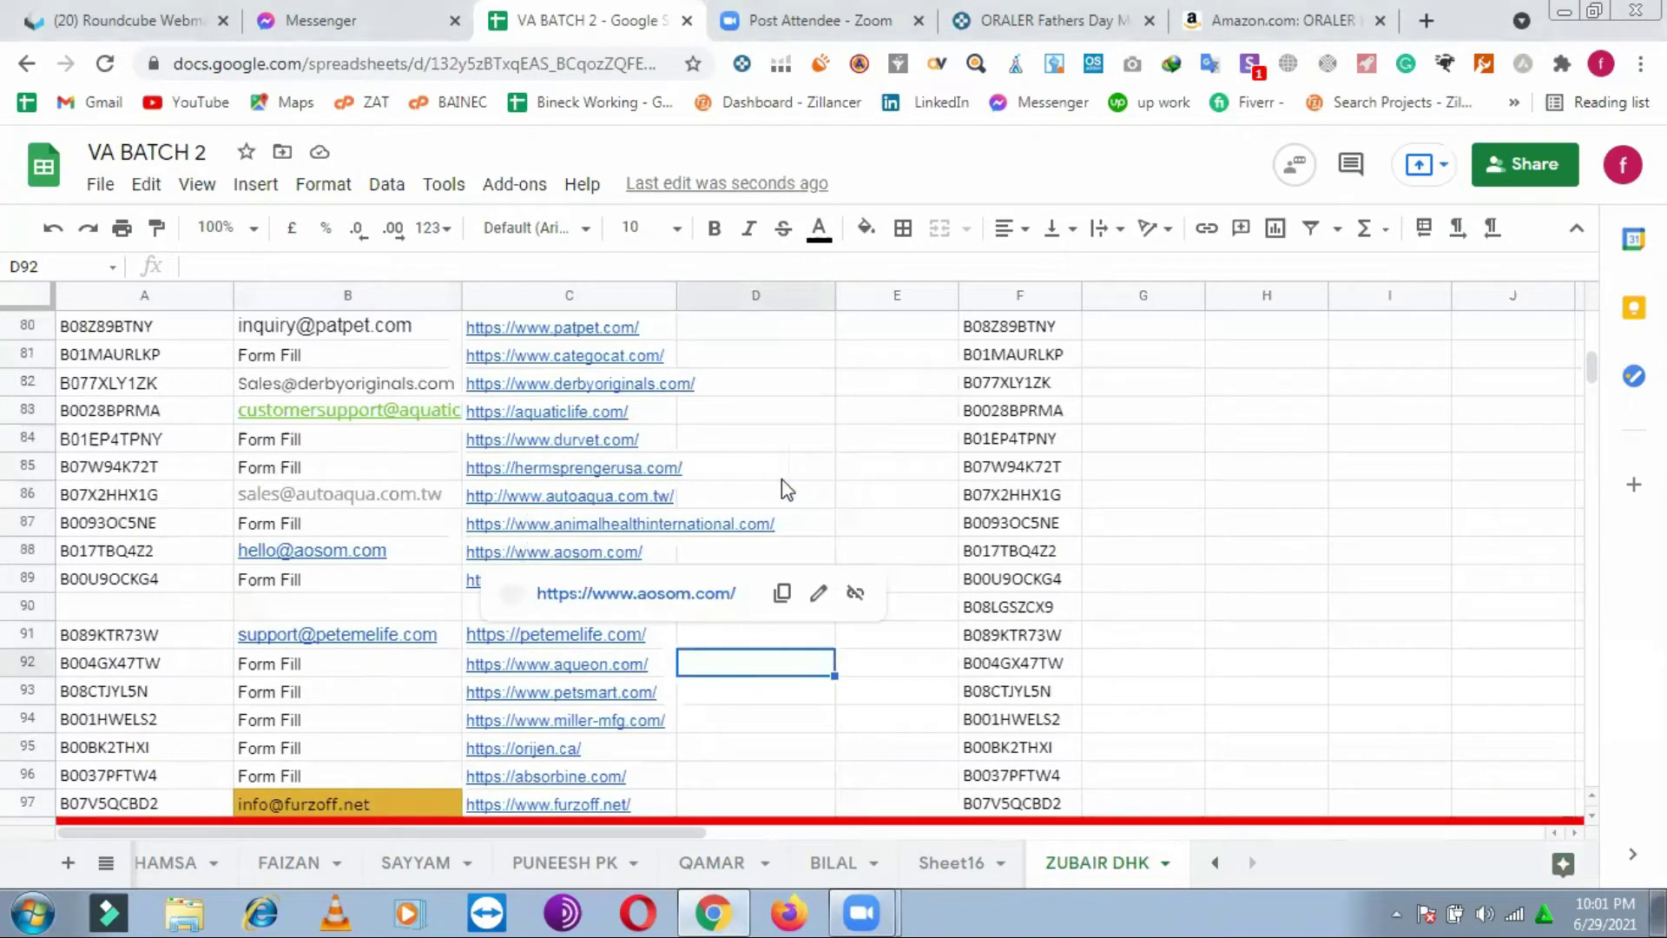
scroll(834, 490, up, 2)
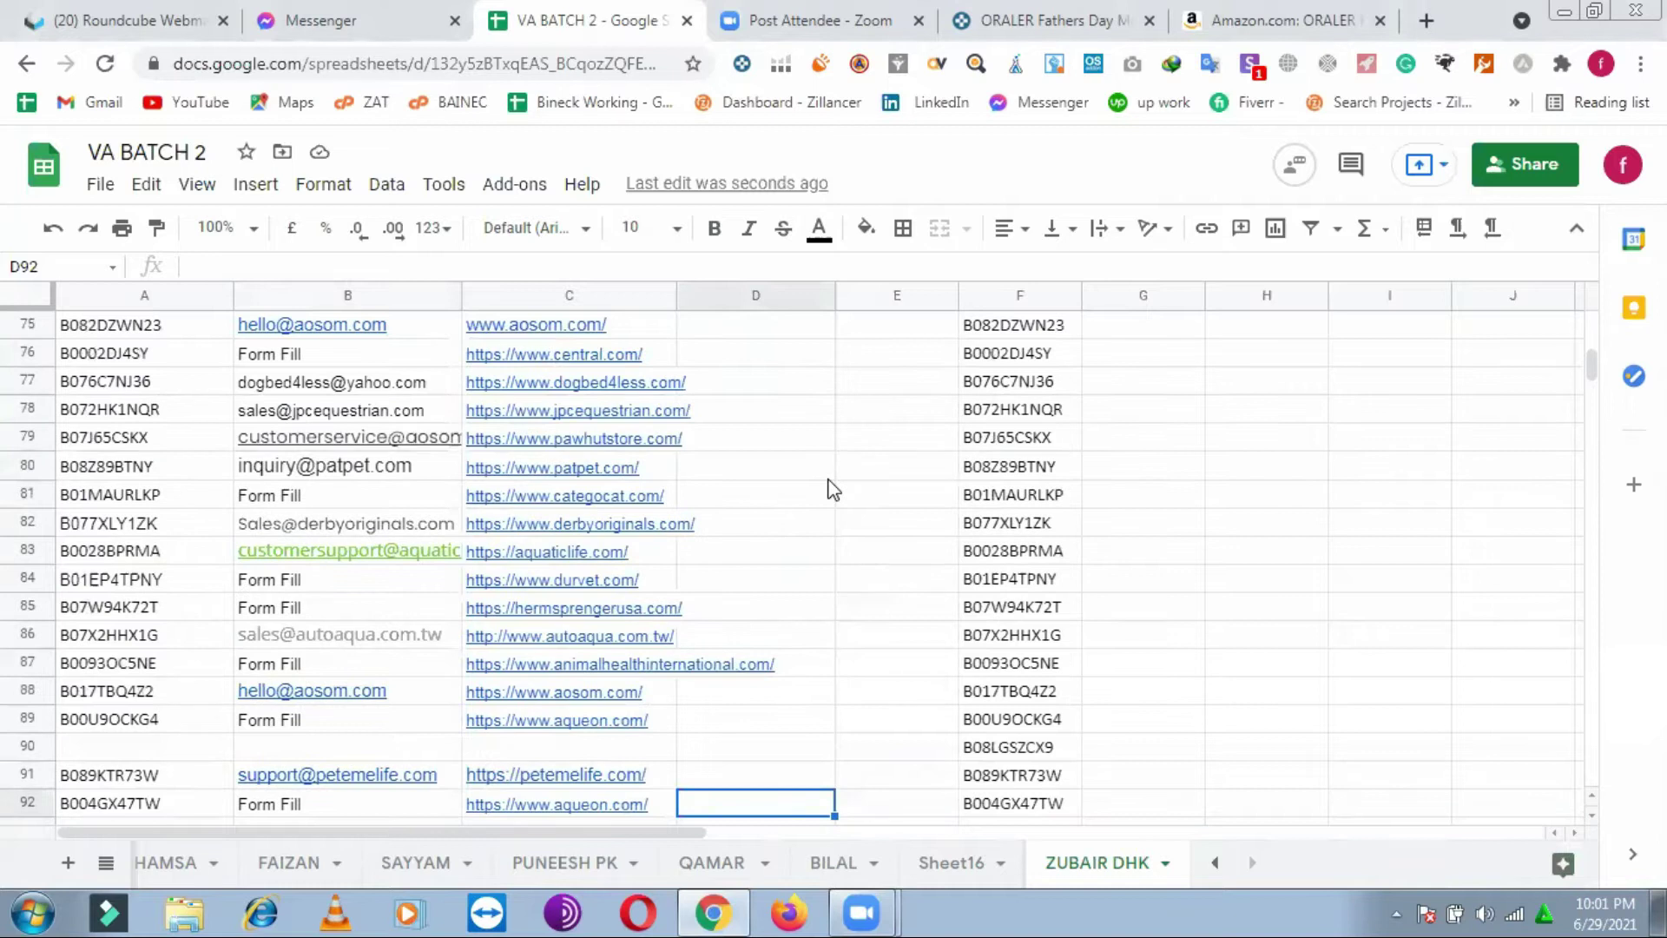
scroll(834, 491, up, 2)
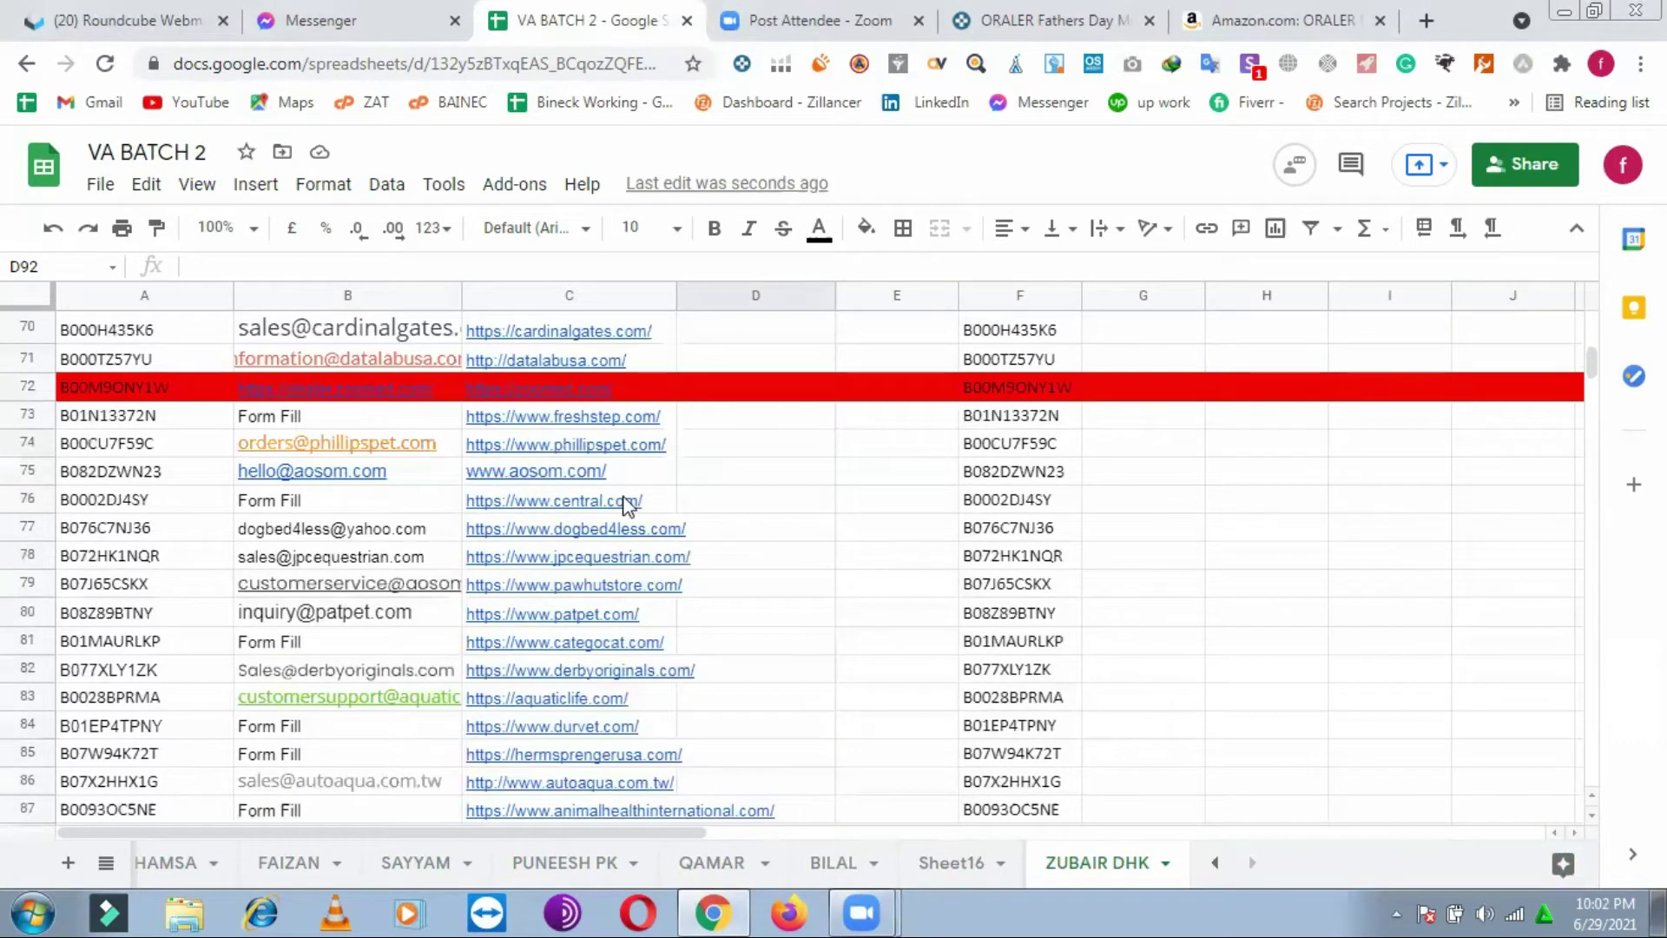
scroll(660, 501, up, 3)
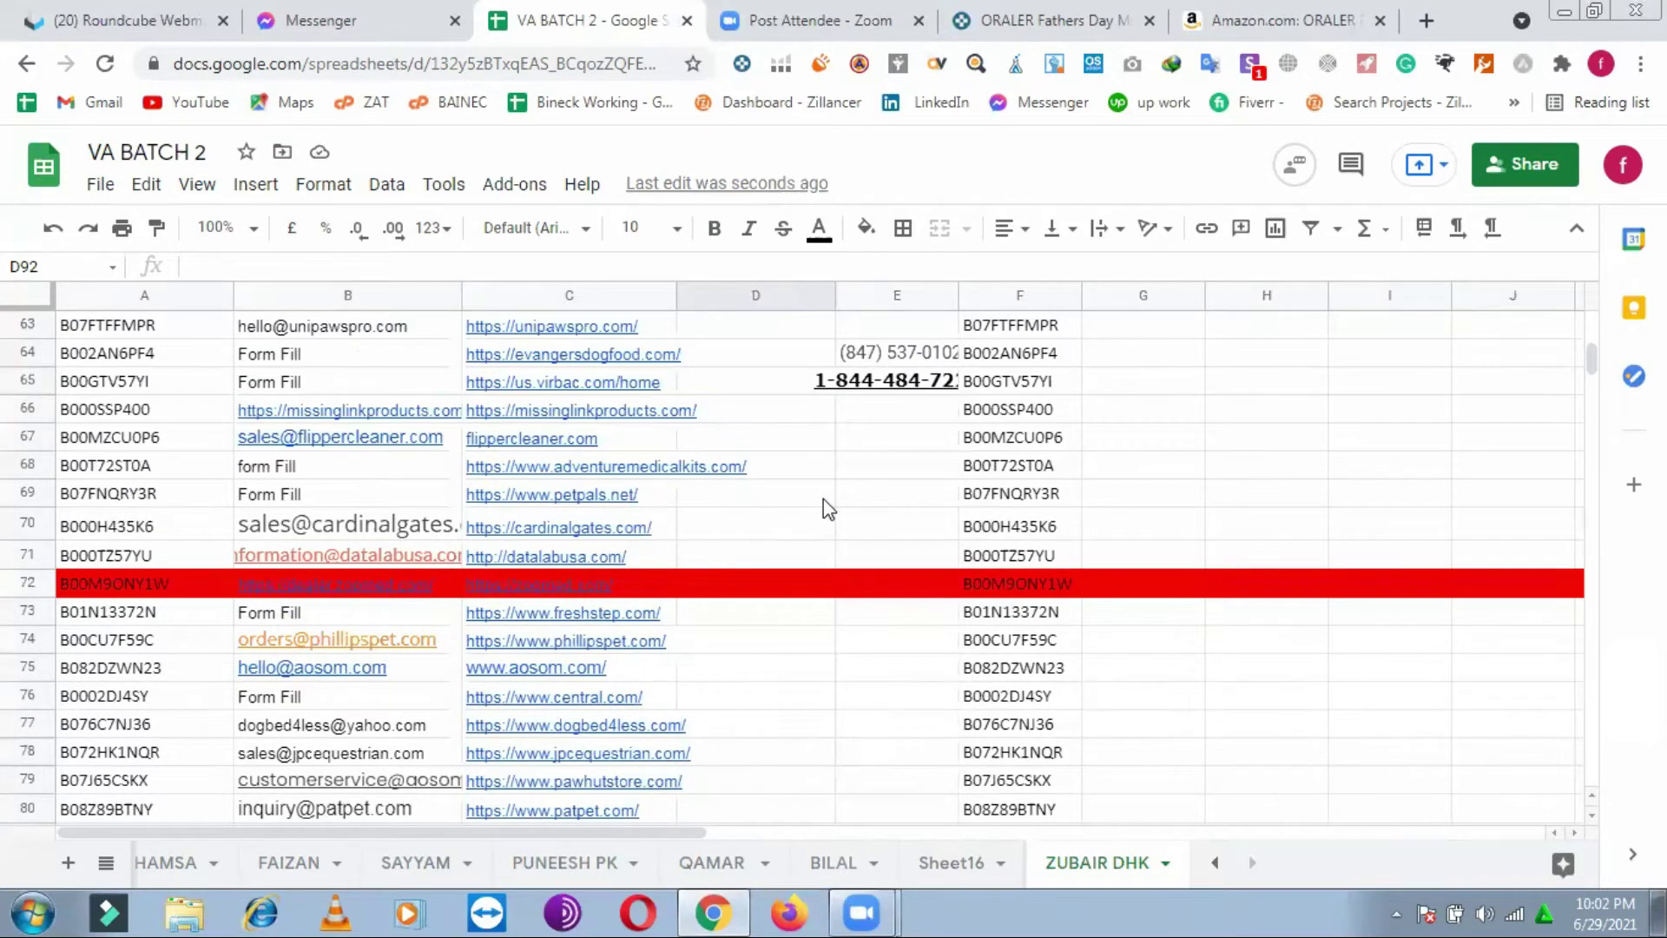
scroll(799, 495, up, 3)
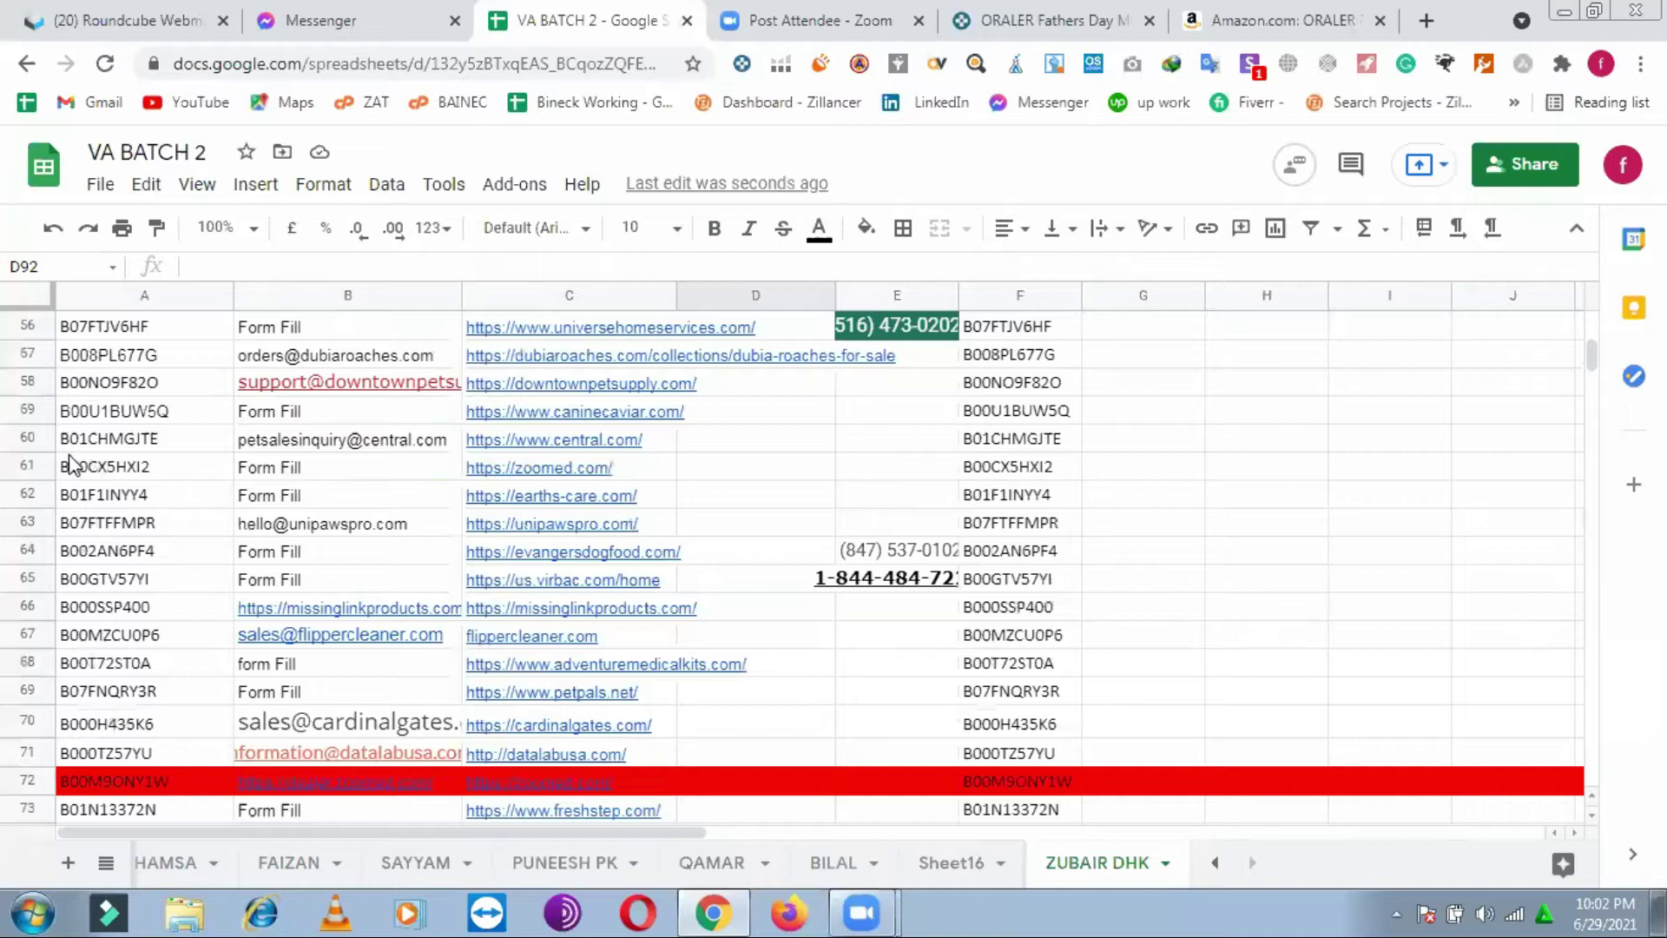
click(30, 466)
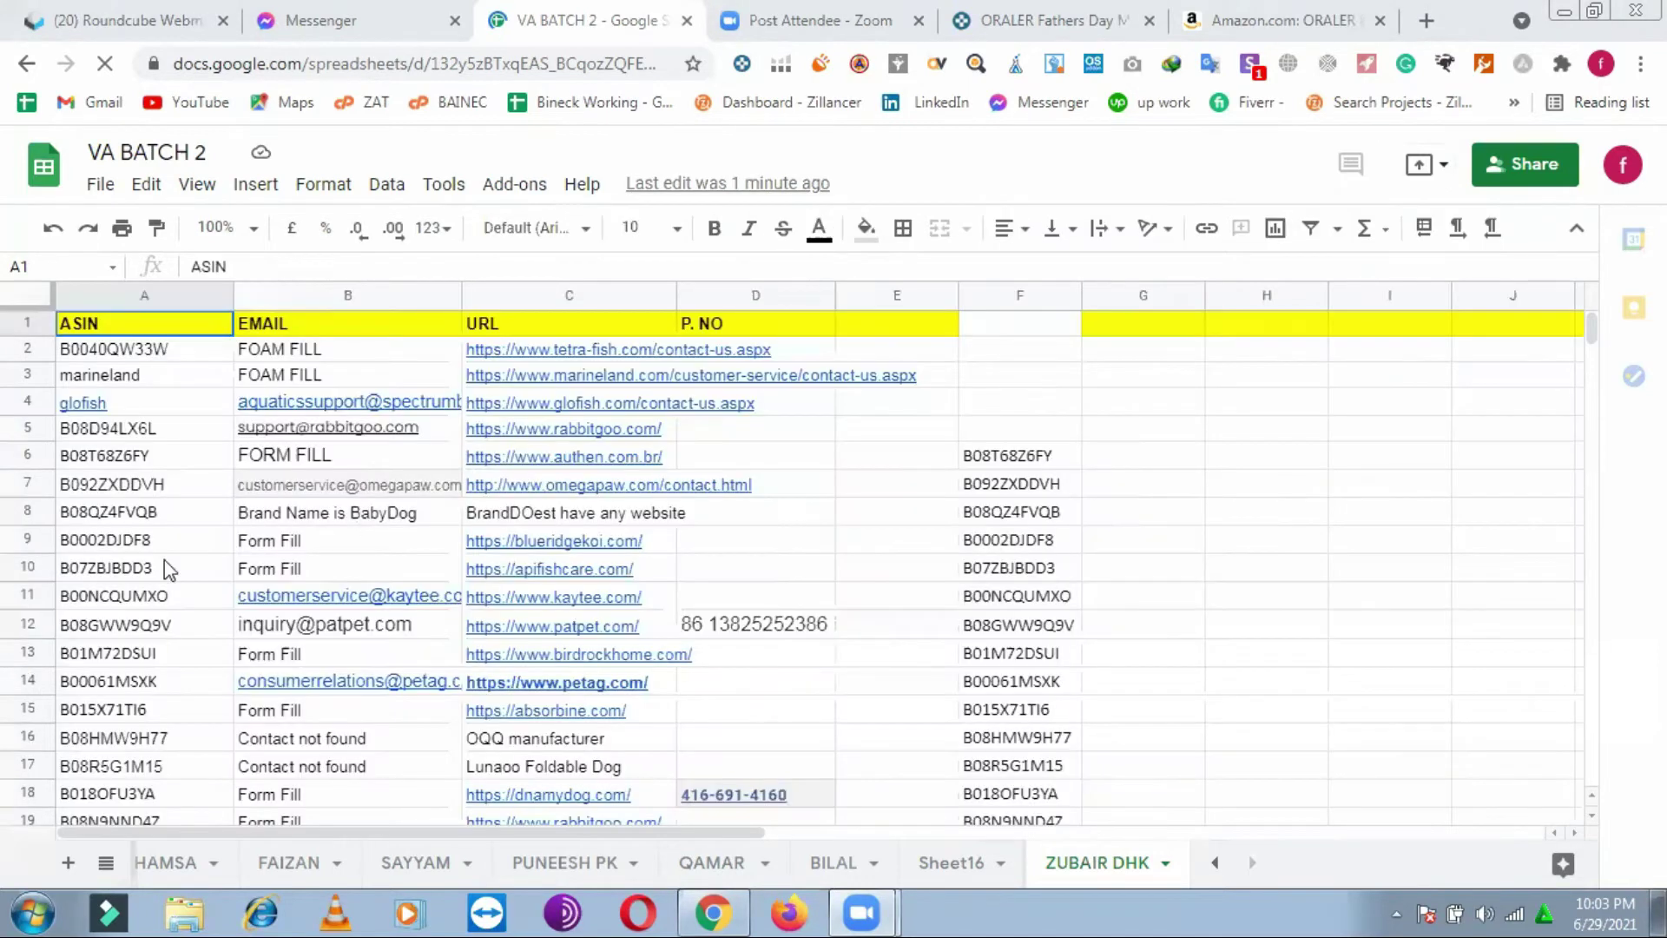
Step: Fill the whole of row 61 (zoomed.com) with yellow
click(31, 623)
scroll(45, 596, down, 4)
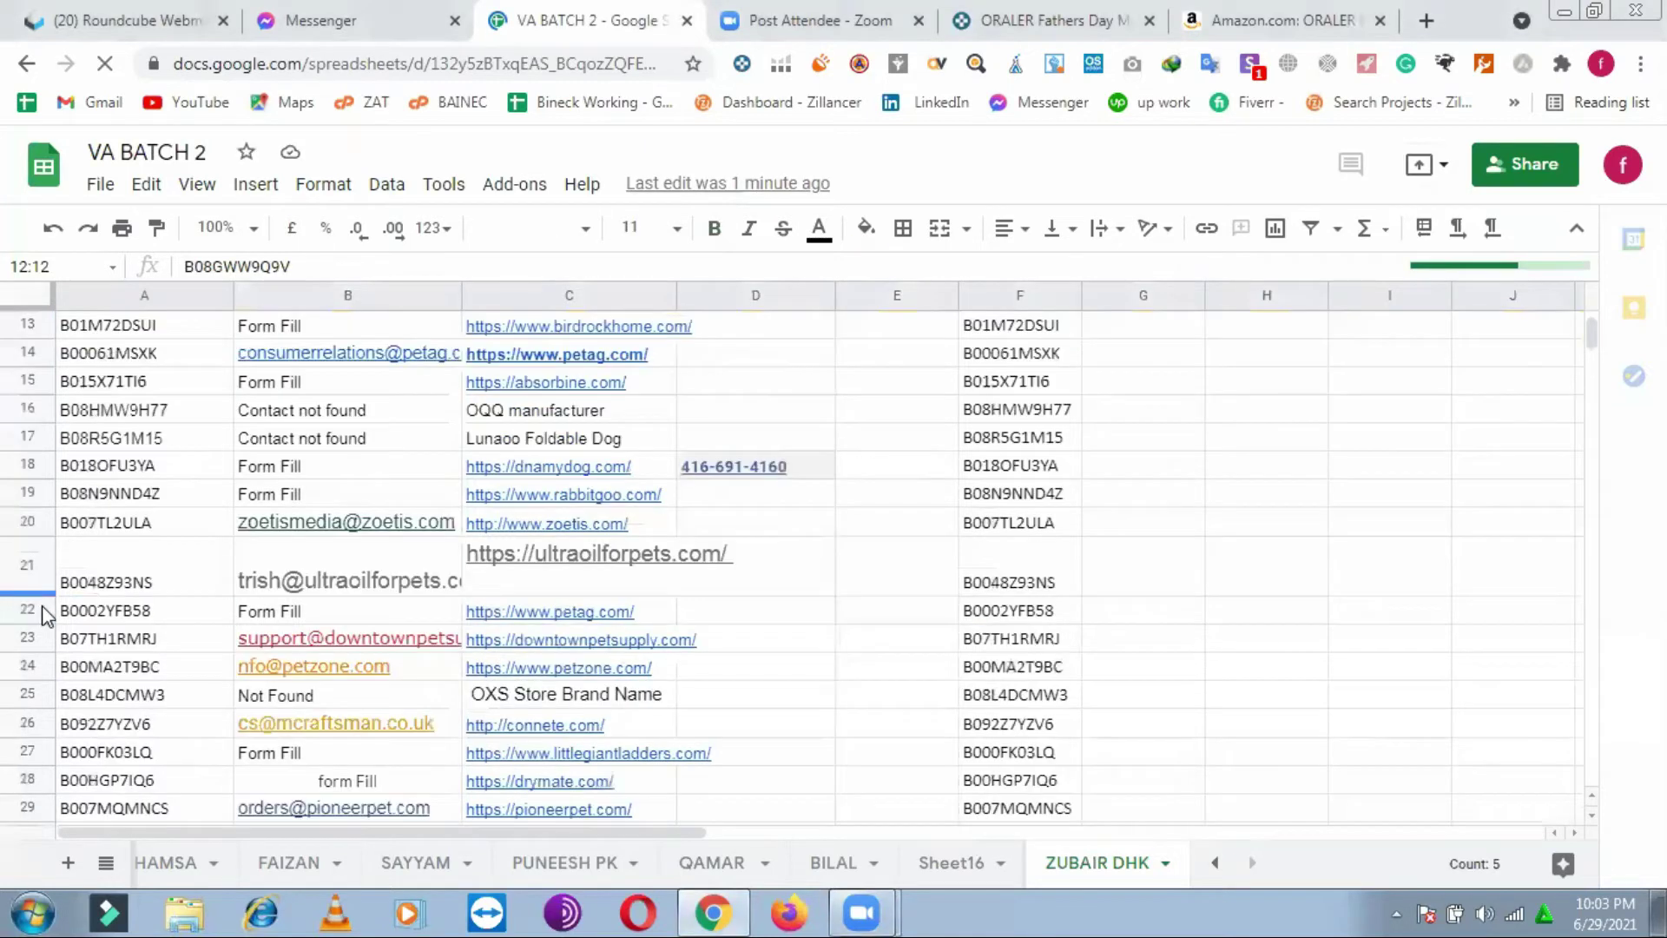
scroll(42, 619, down, 6)
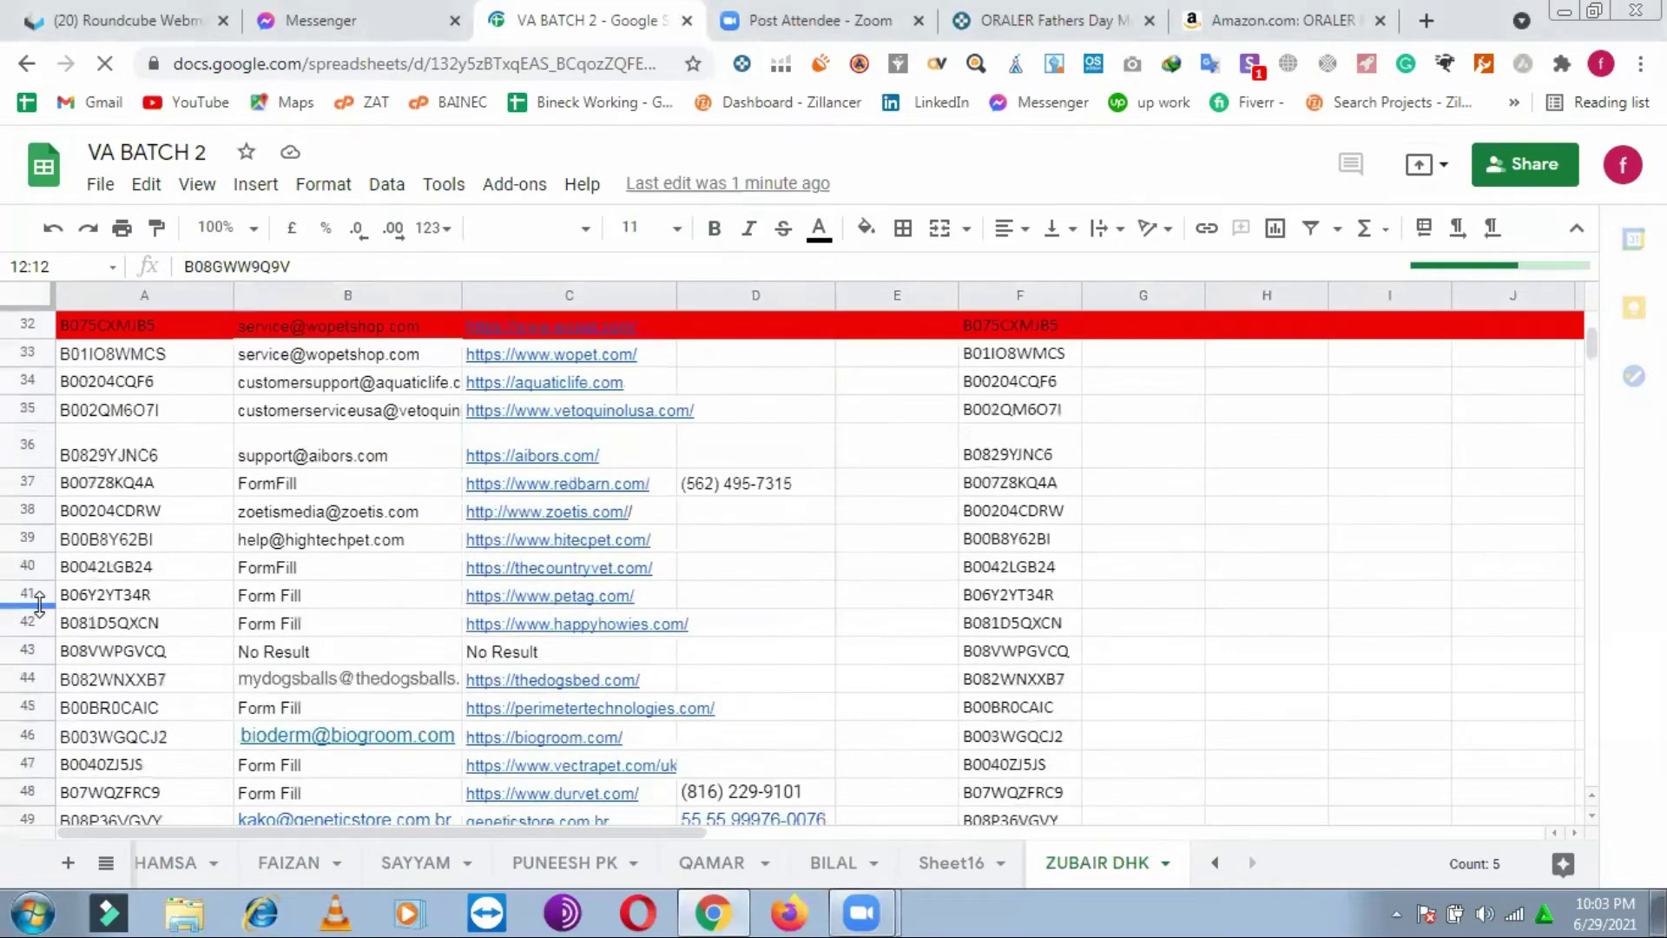
scroll(35, 612, down, 6)
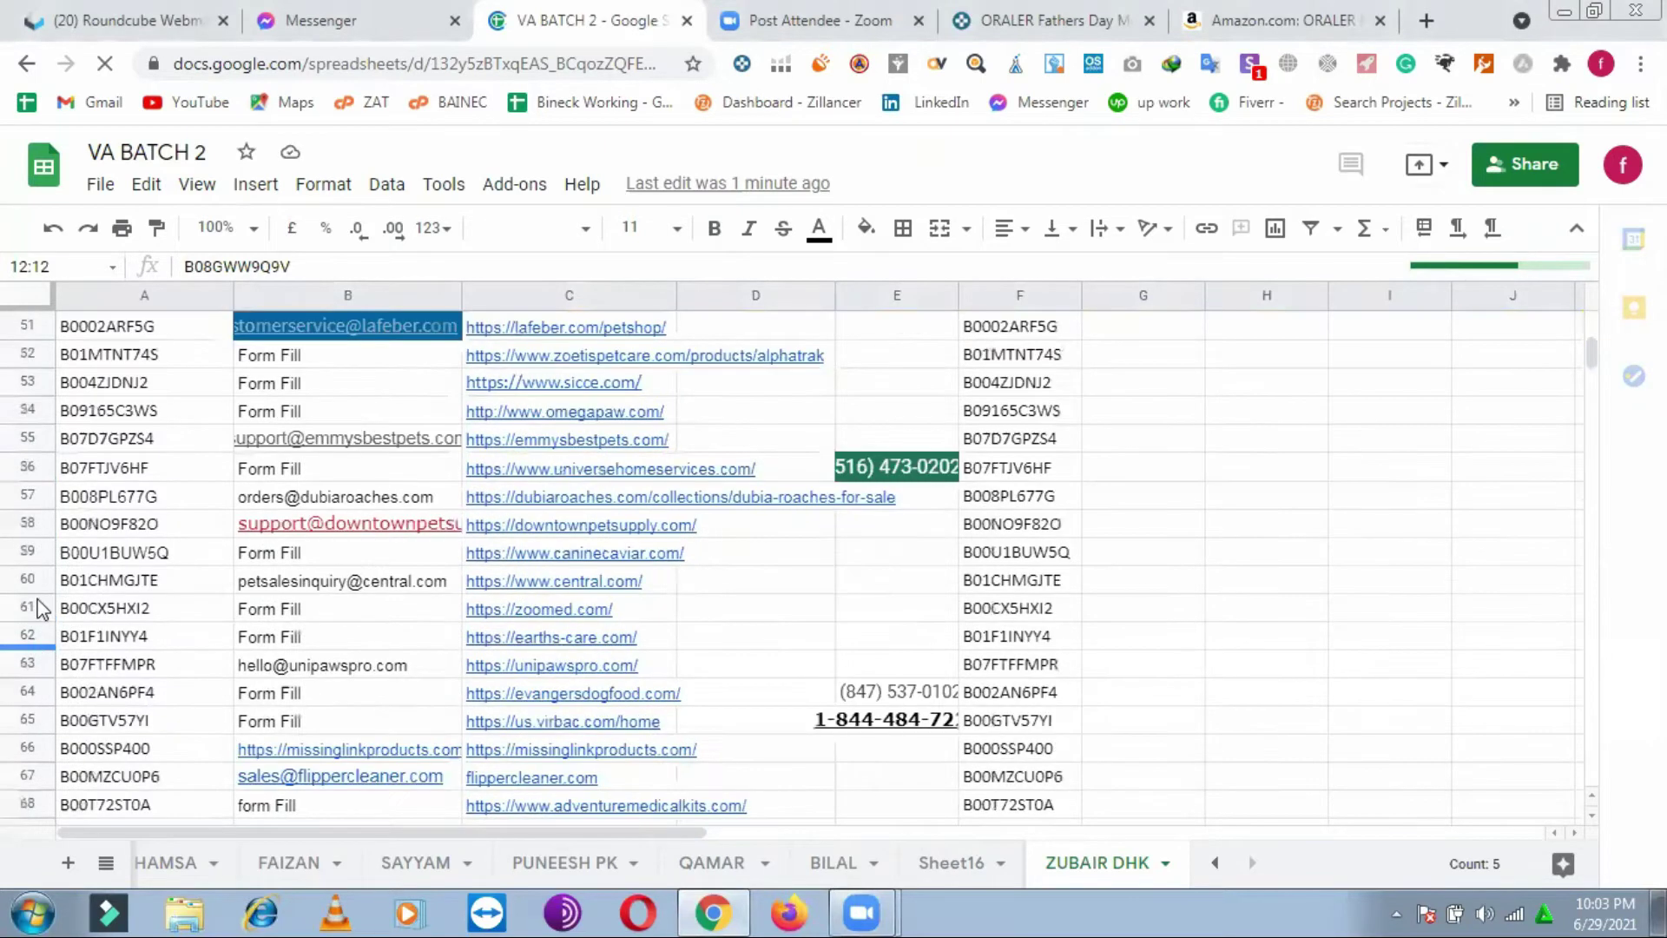
click(28, 609)
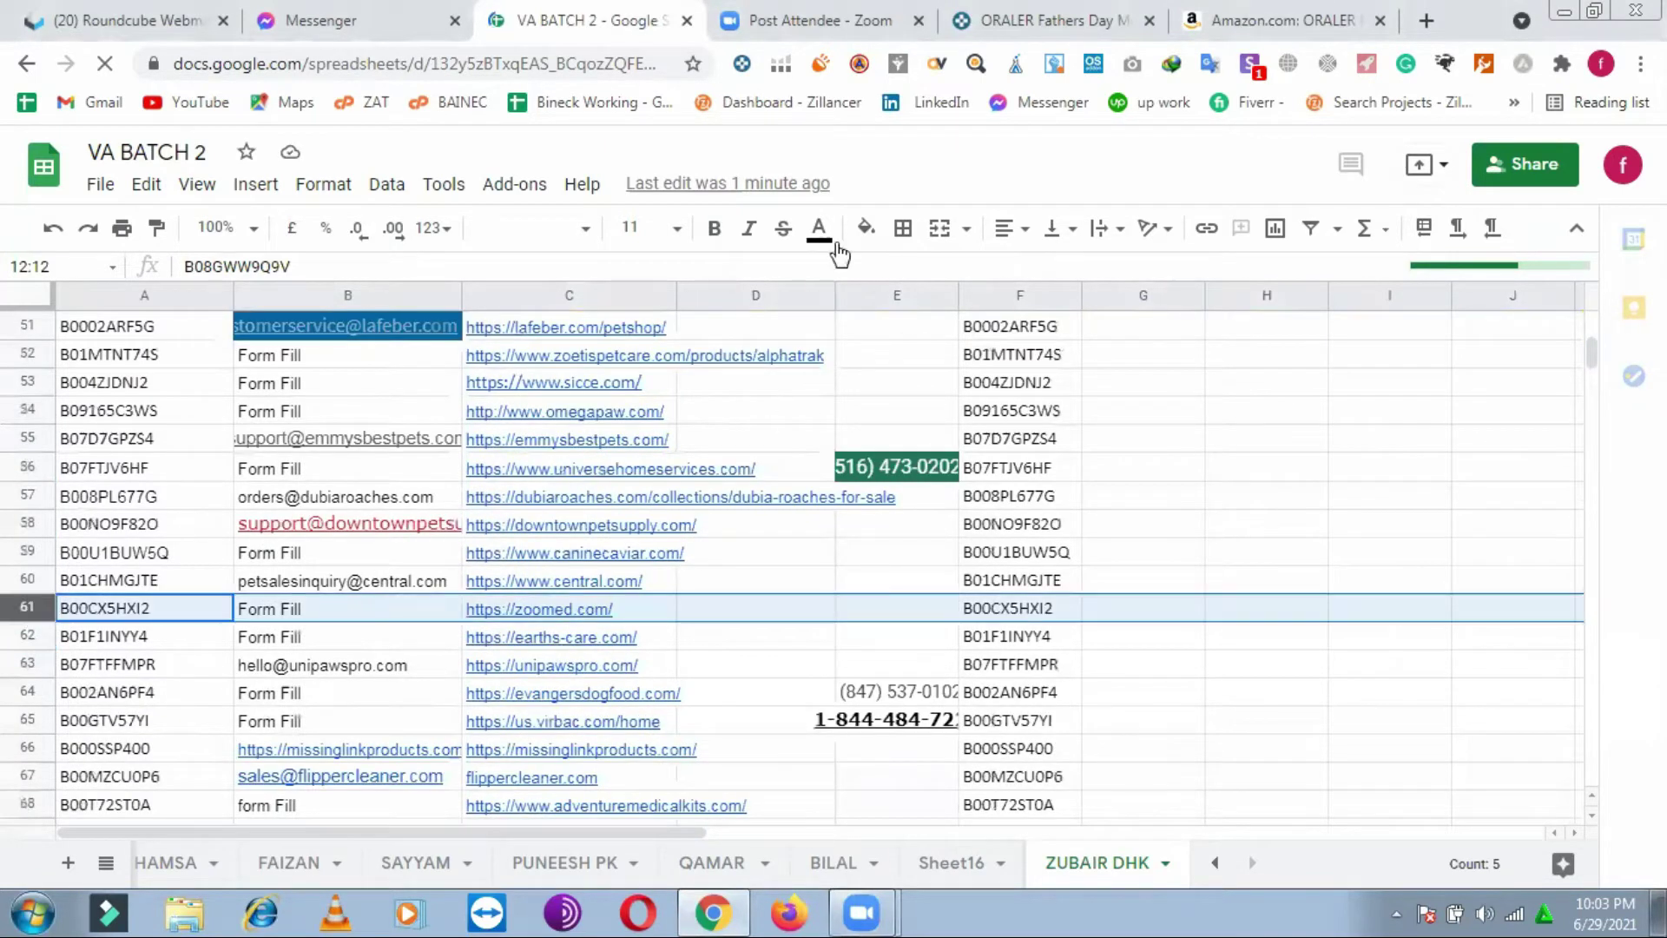
click(866, 229)
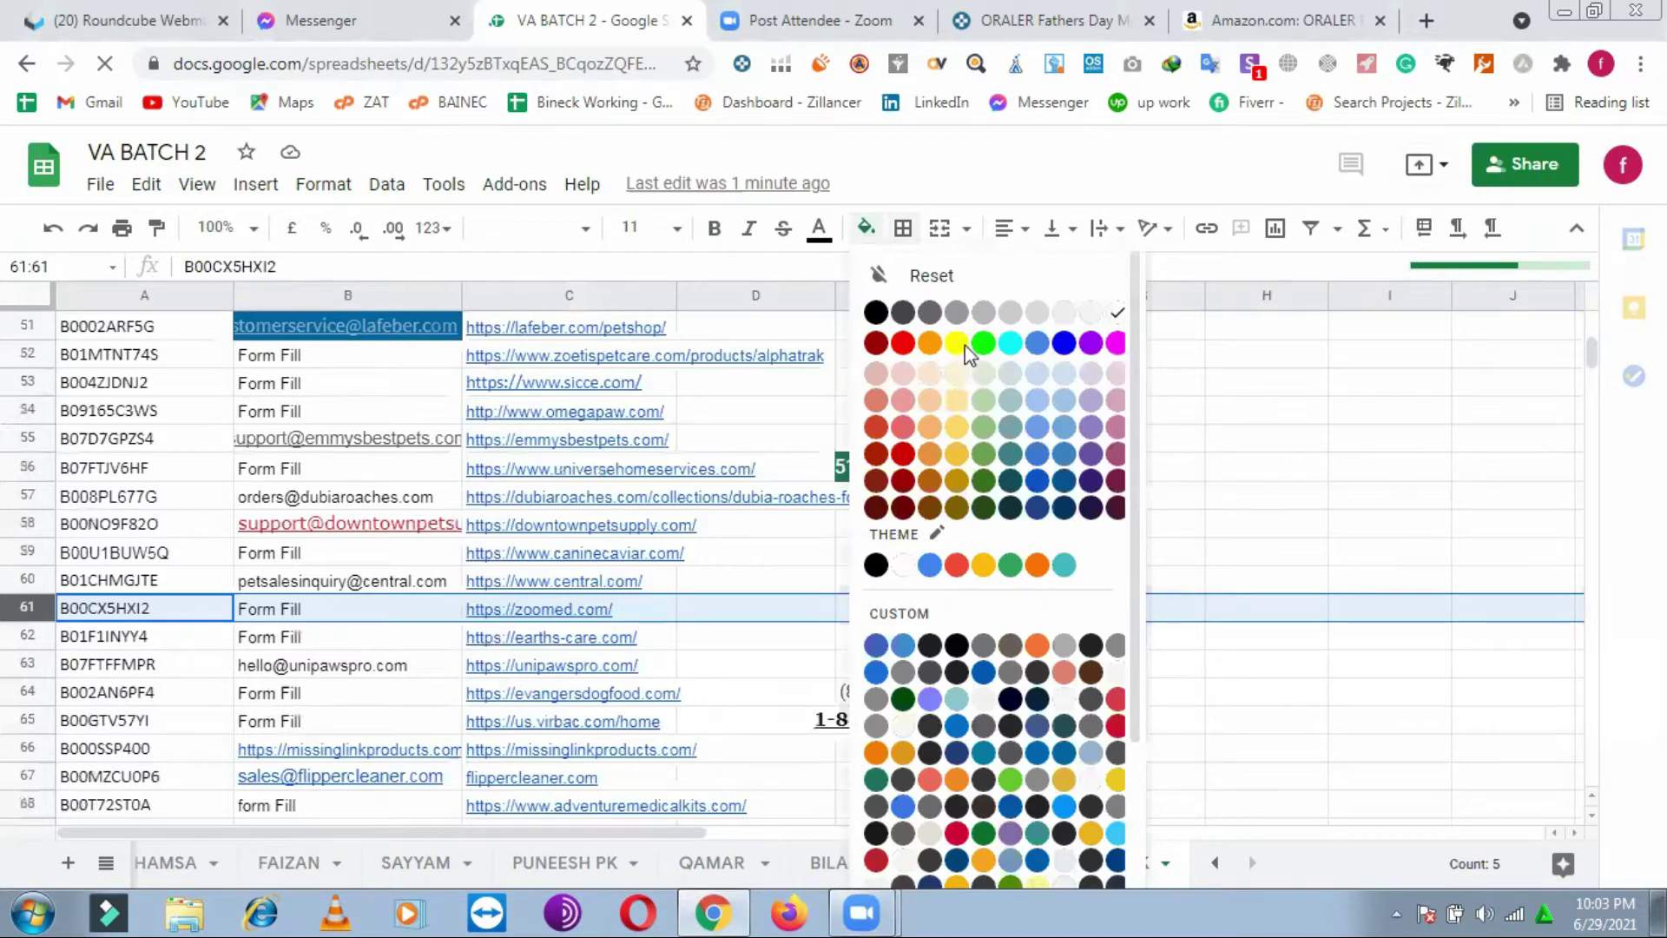
click(963, 345)
click(823, 404)
Step: Fill the whole of row 34 (aquaticlife.com) with red
scroll(550, 451, up, 4)
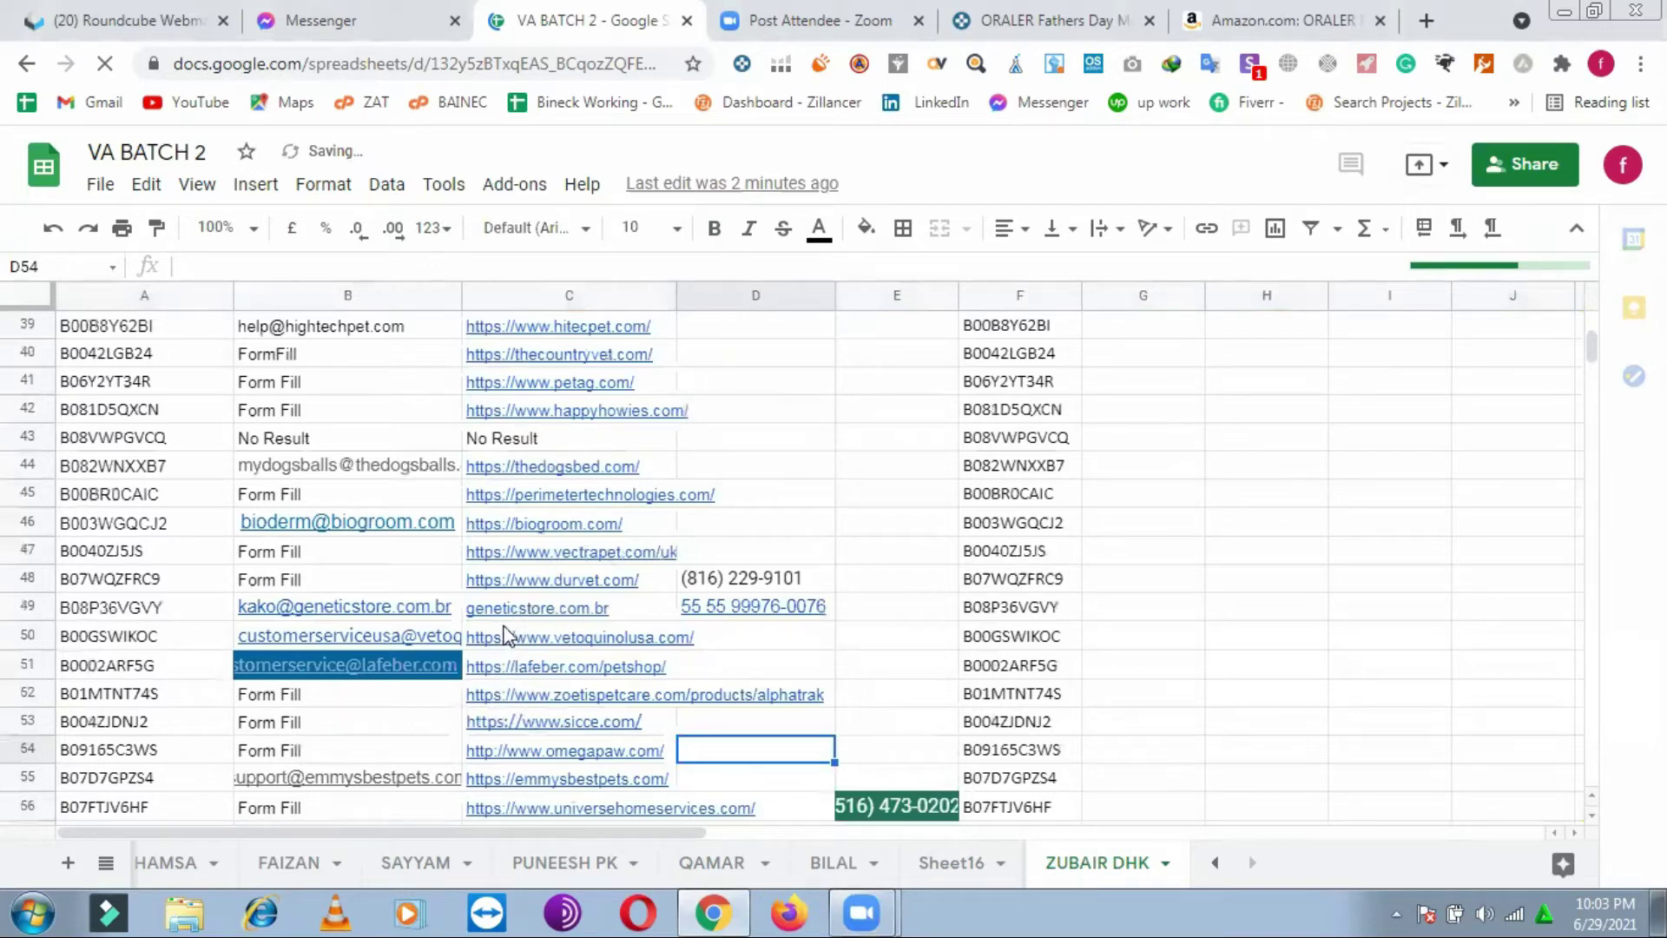
scroll(516, 513, up, 2)
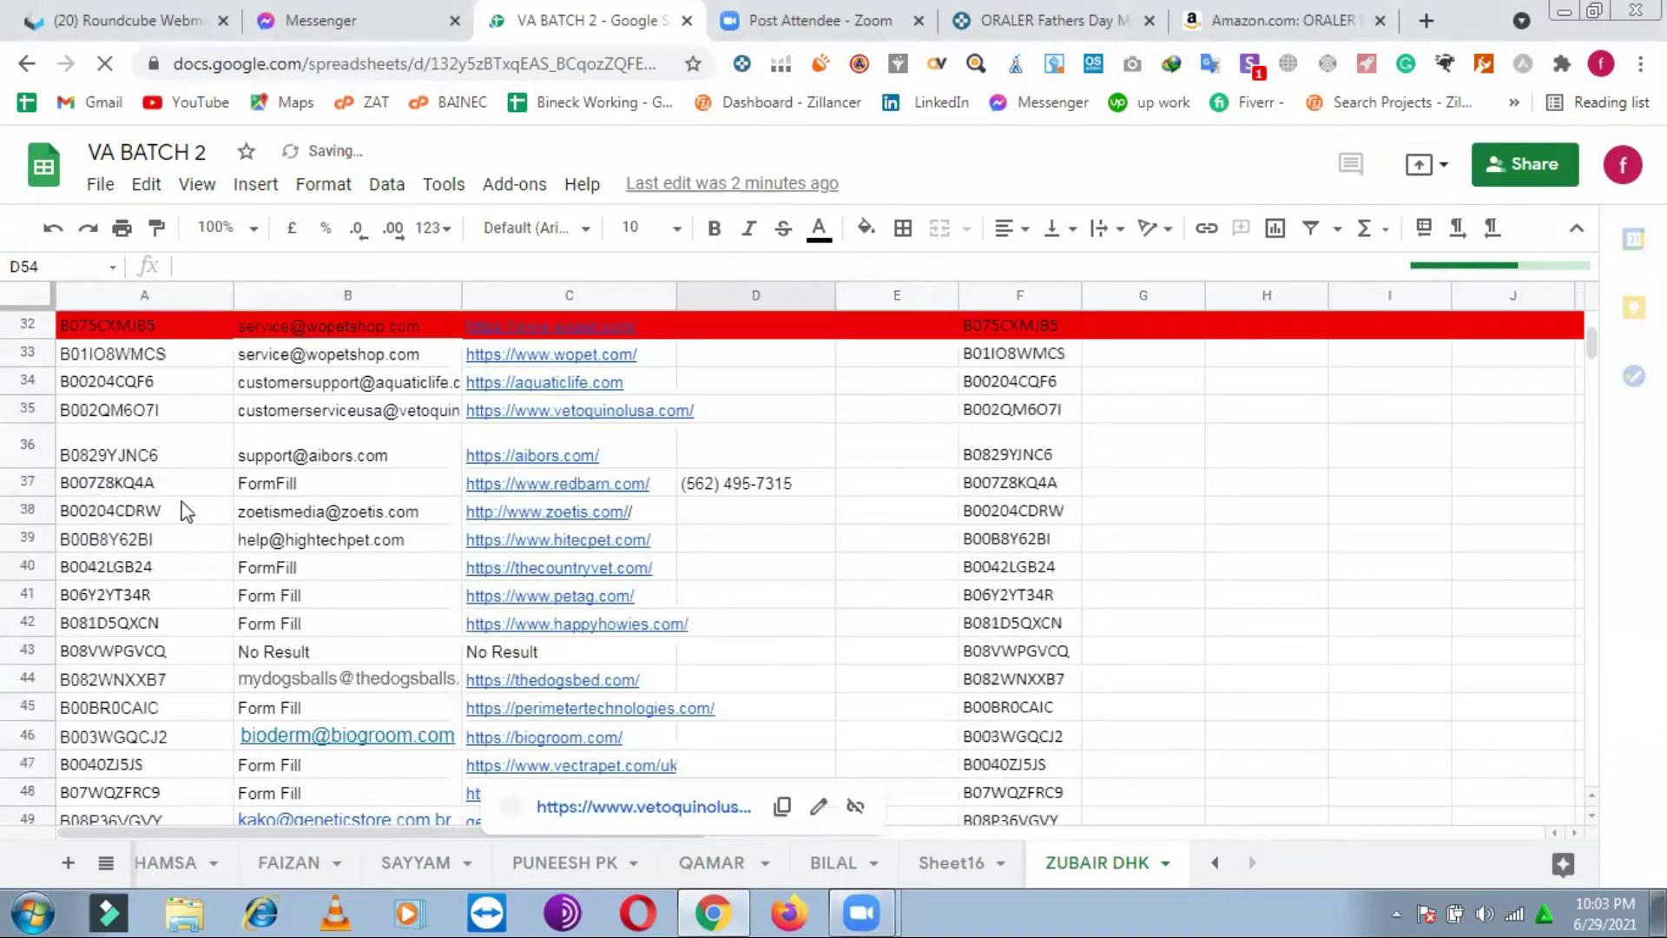
scroll(200, 512, up, 2)
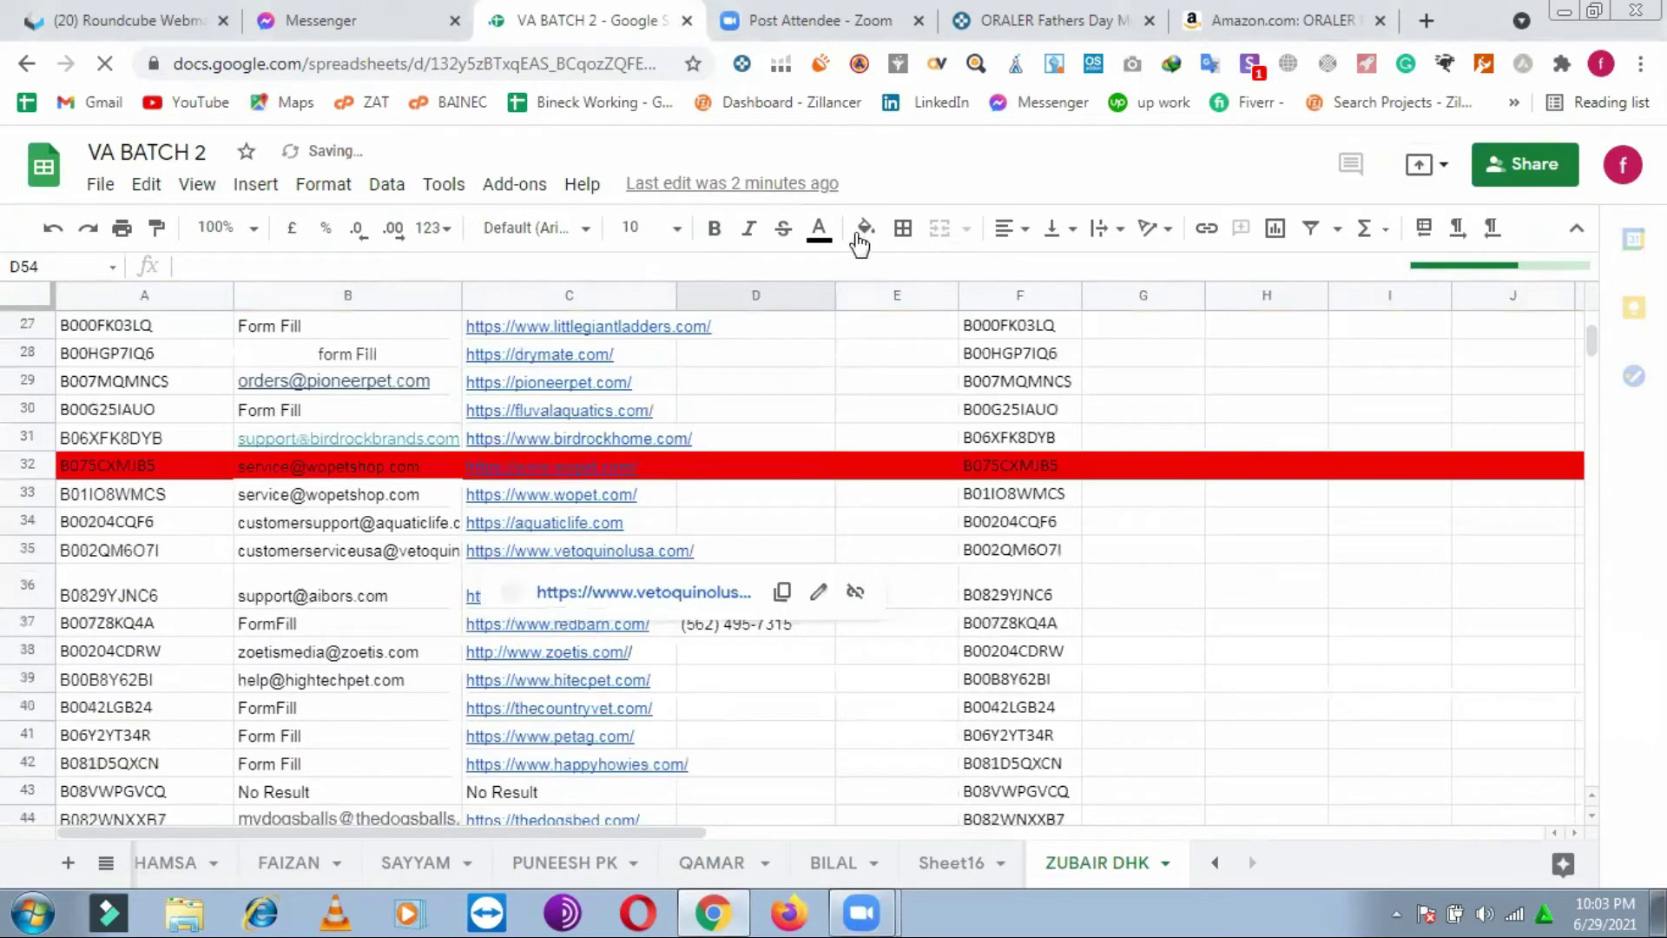
key(ctrl+z)
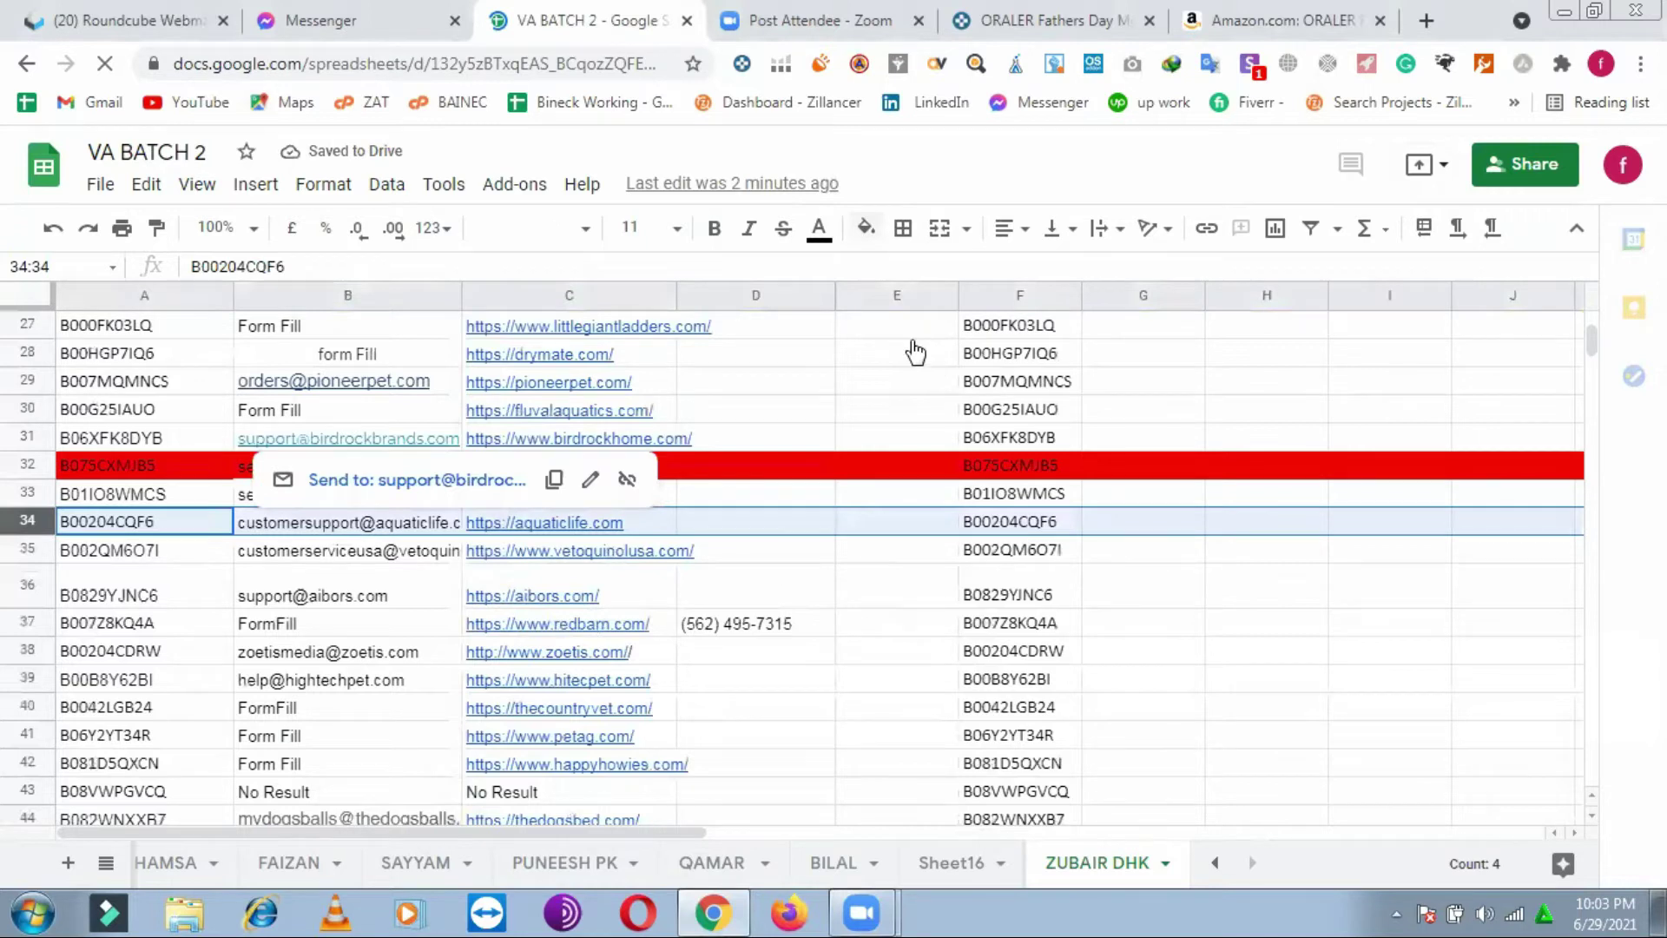
key(ctrl+y)
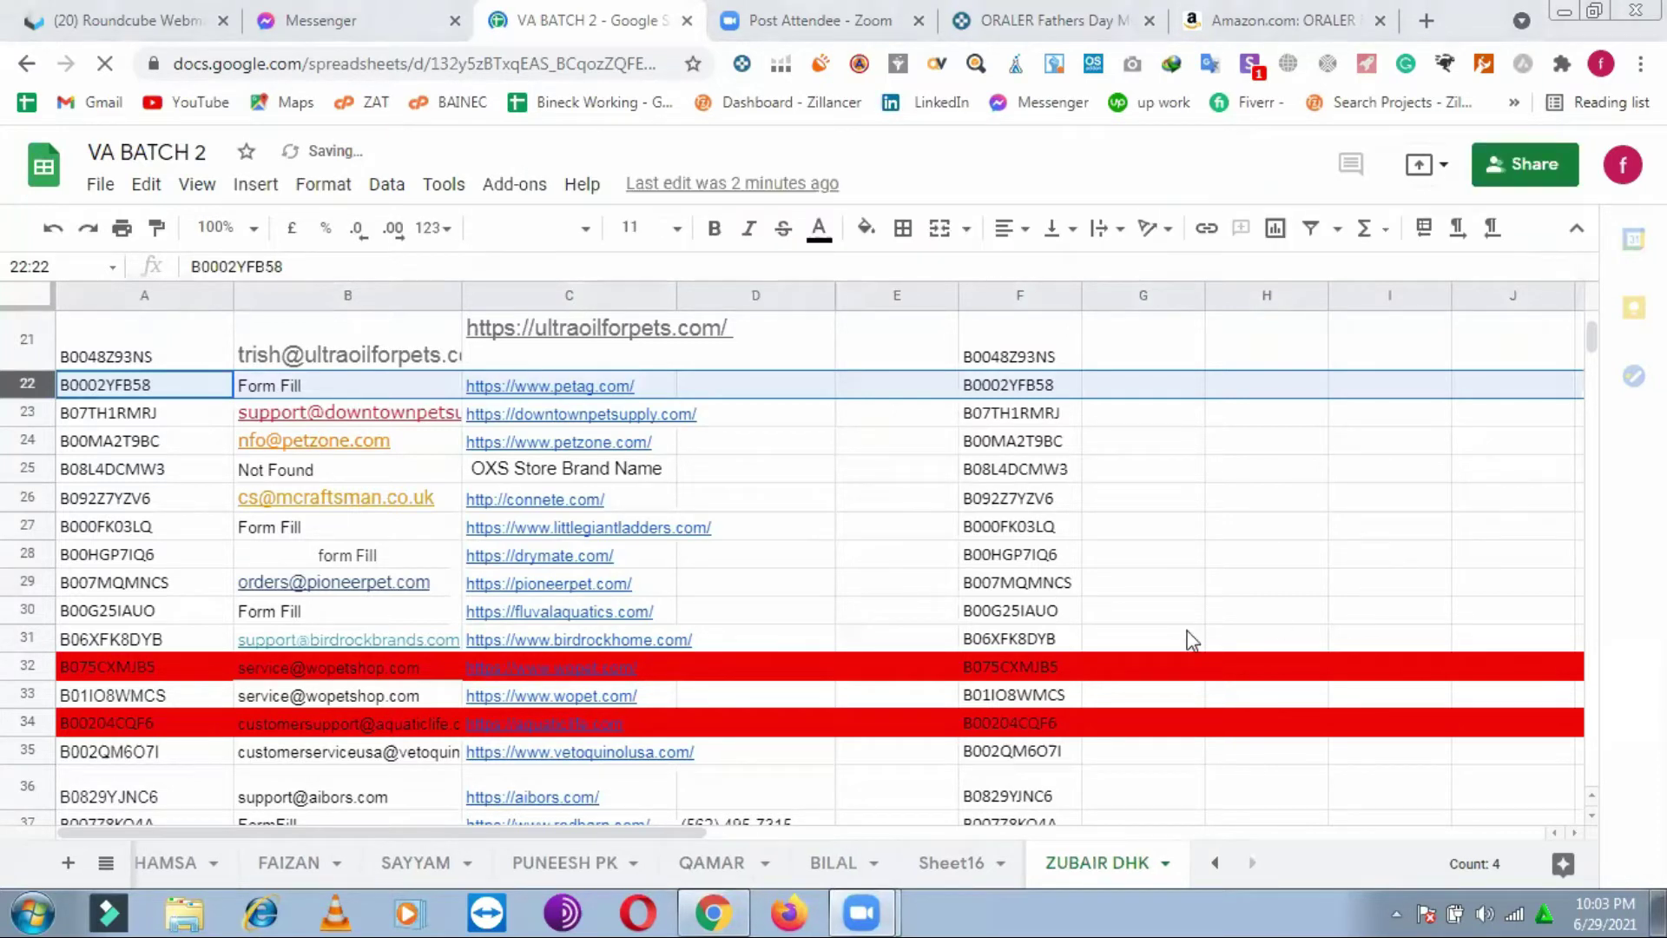
Step: Fill the whole of row 22 (petag.com) with red
click(871, 230)
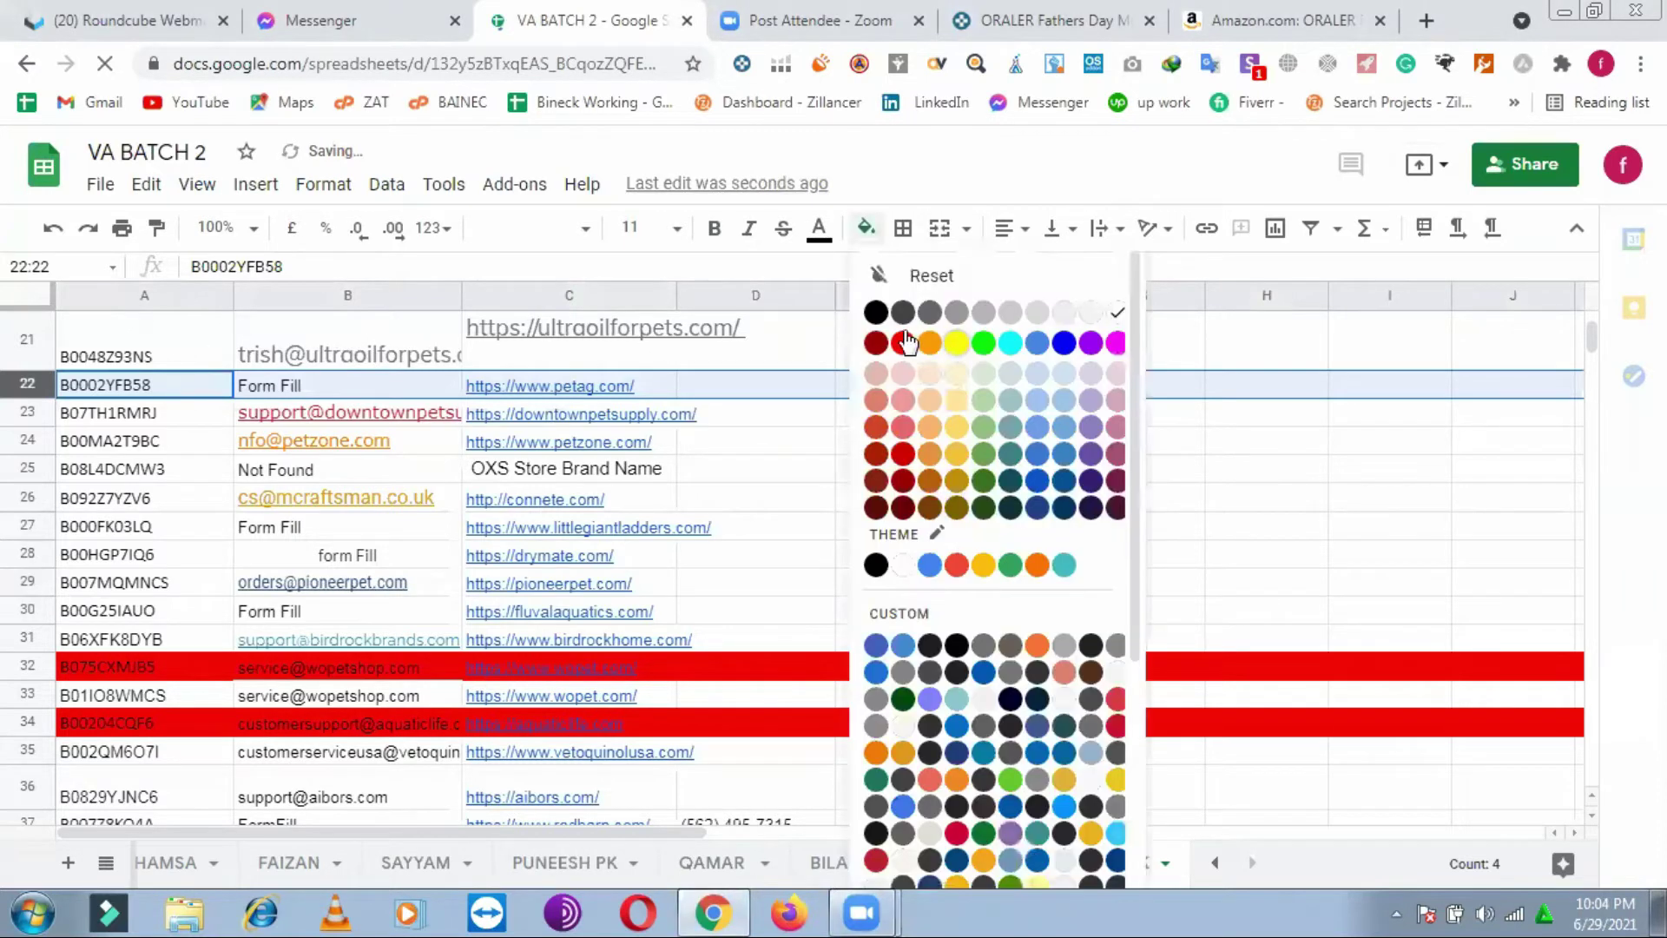
click(902, 342)
click(784, 530)
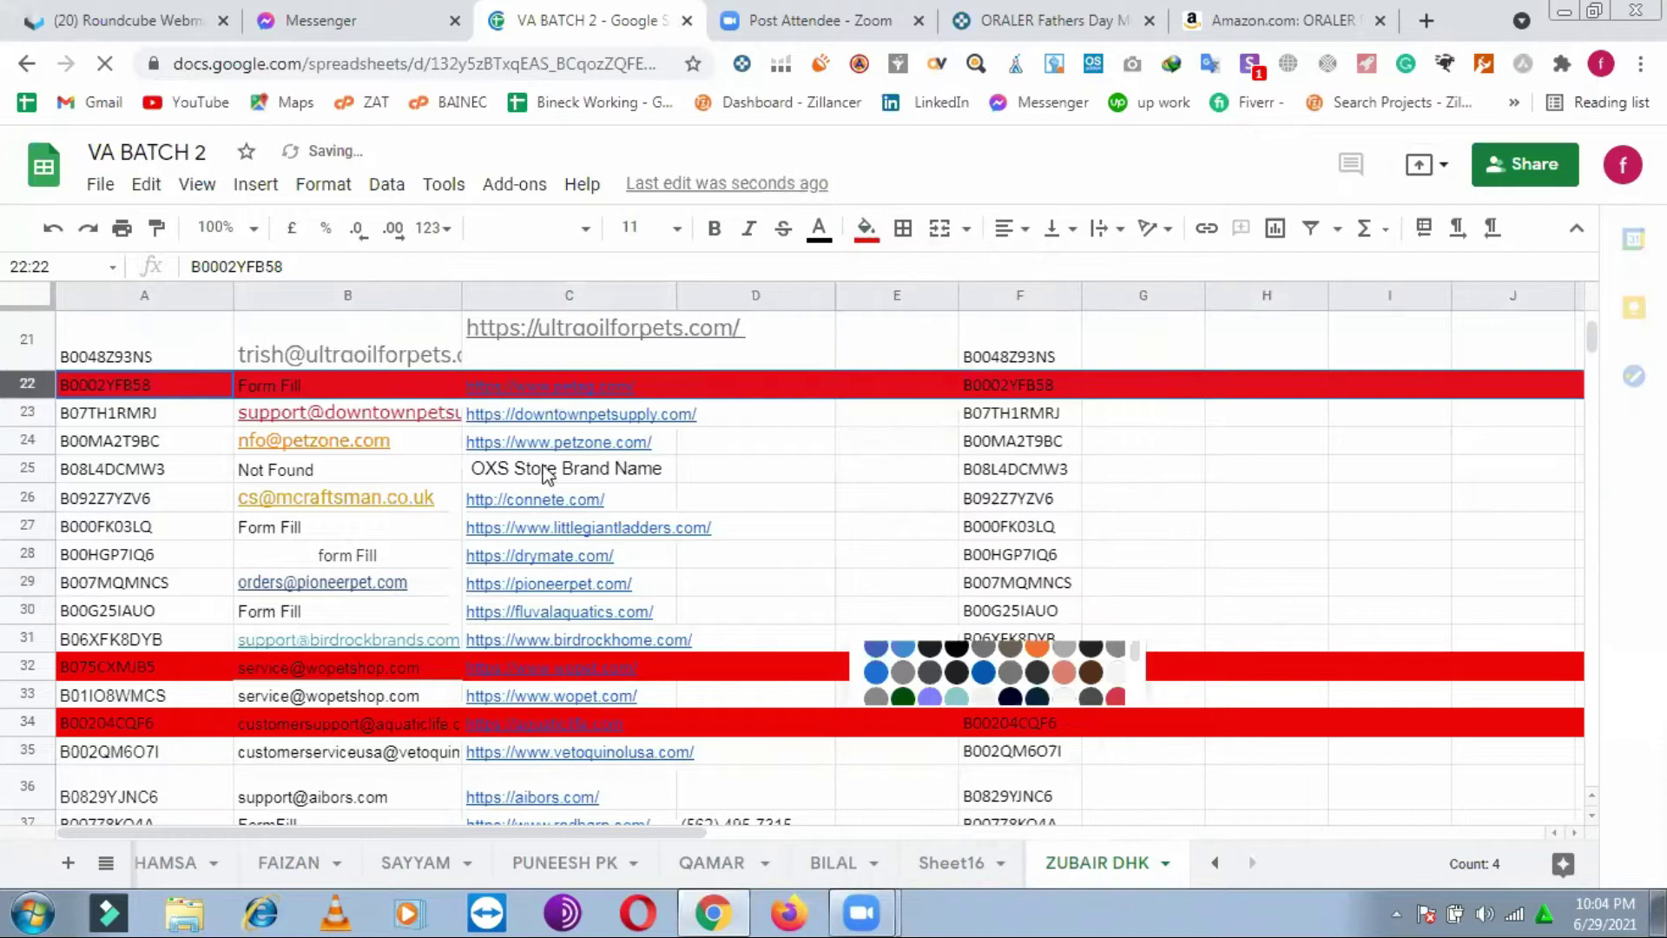
Step: Switch to the sheet just before Sheet16 and review its ASIN, email, URL and phone number columns
scroll(426, 511, up, 3)
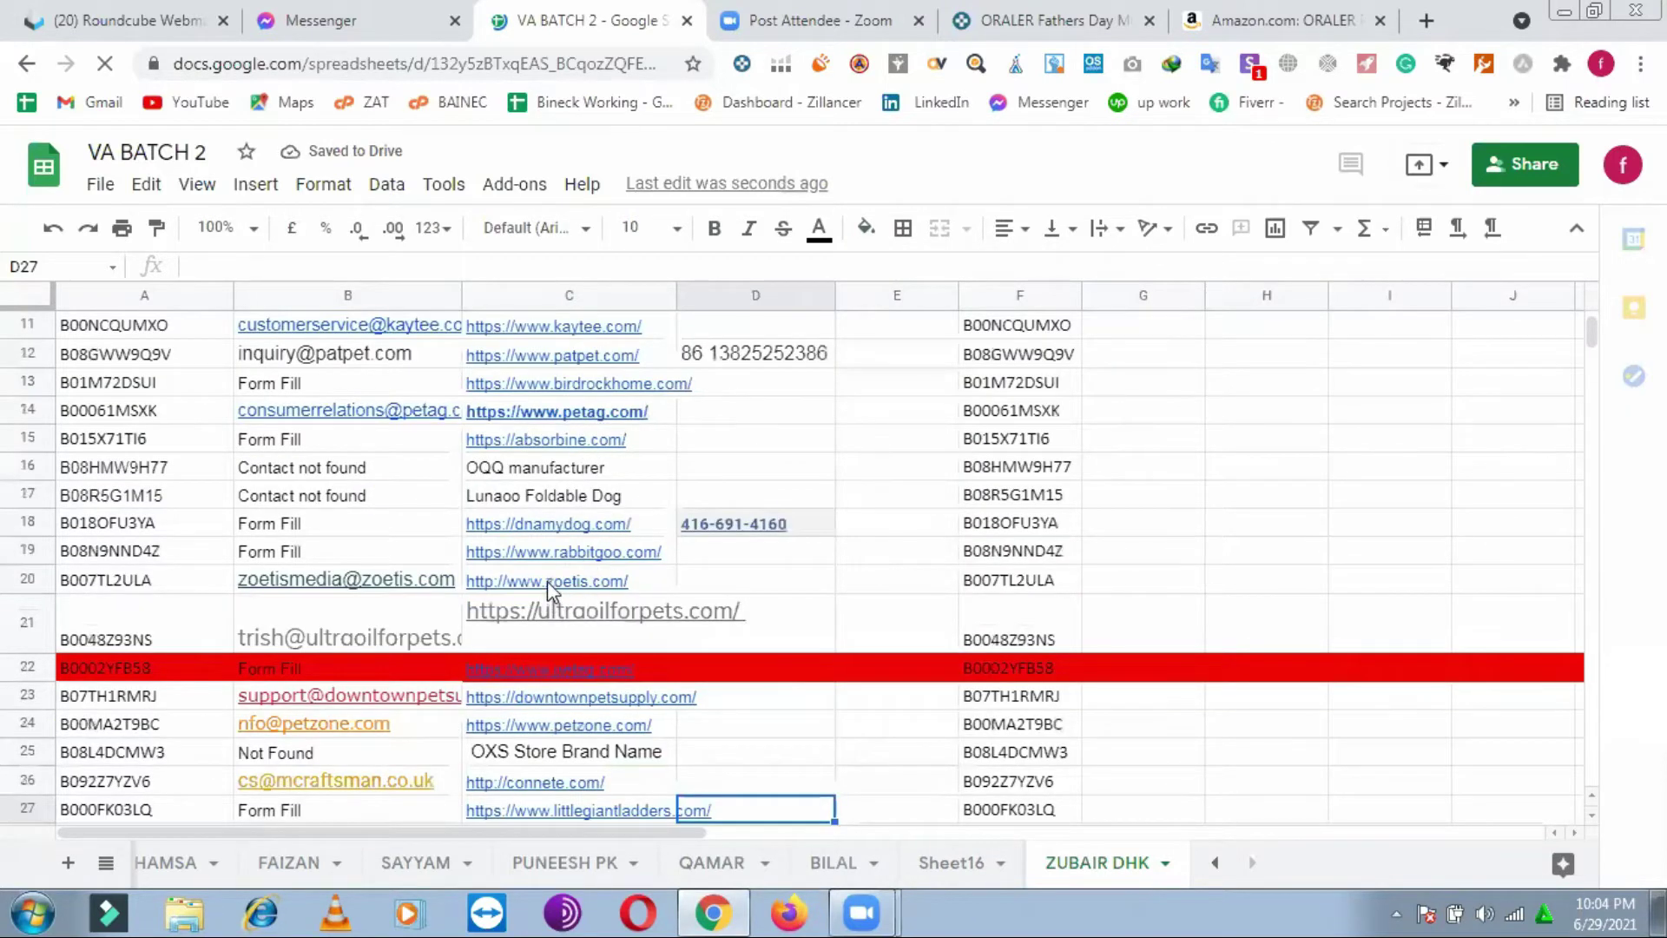
scroll(547, 581, up, 2)
scroll(393, 469, up, 2)
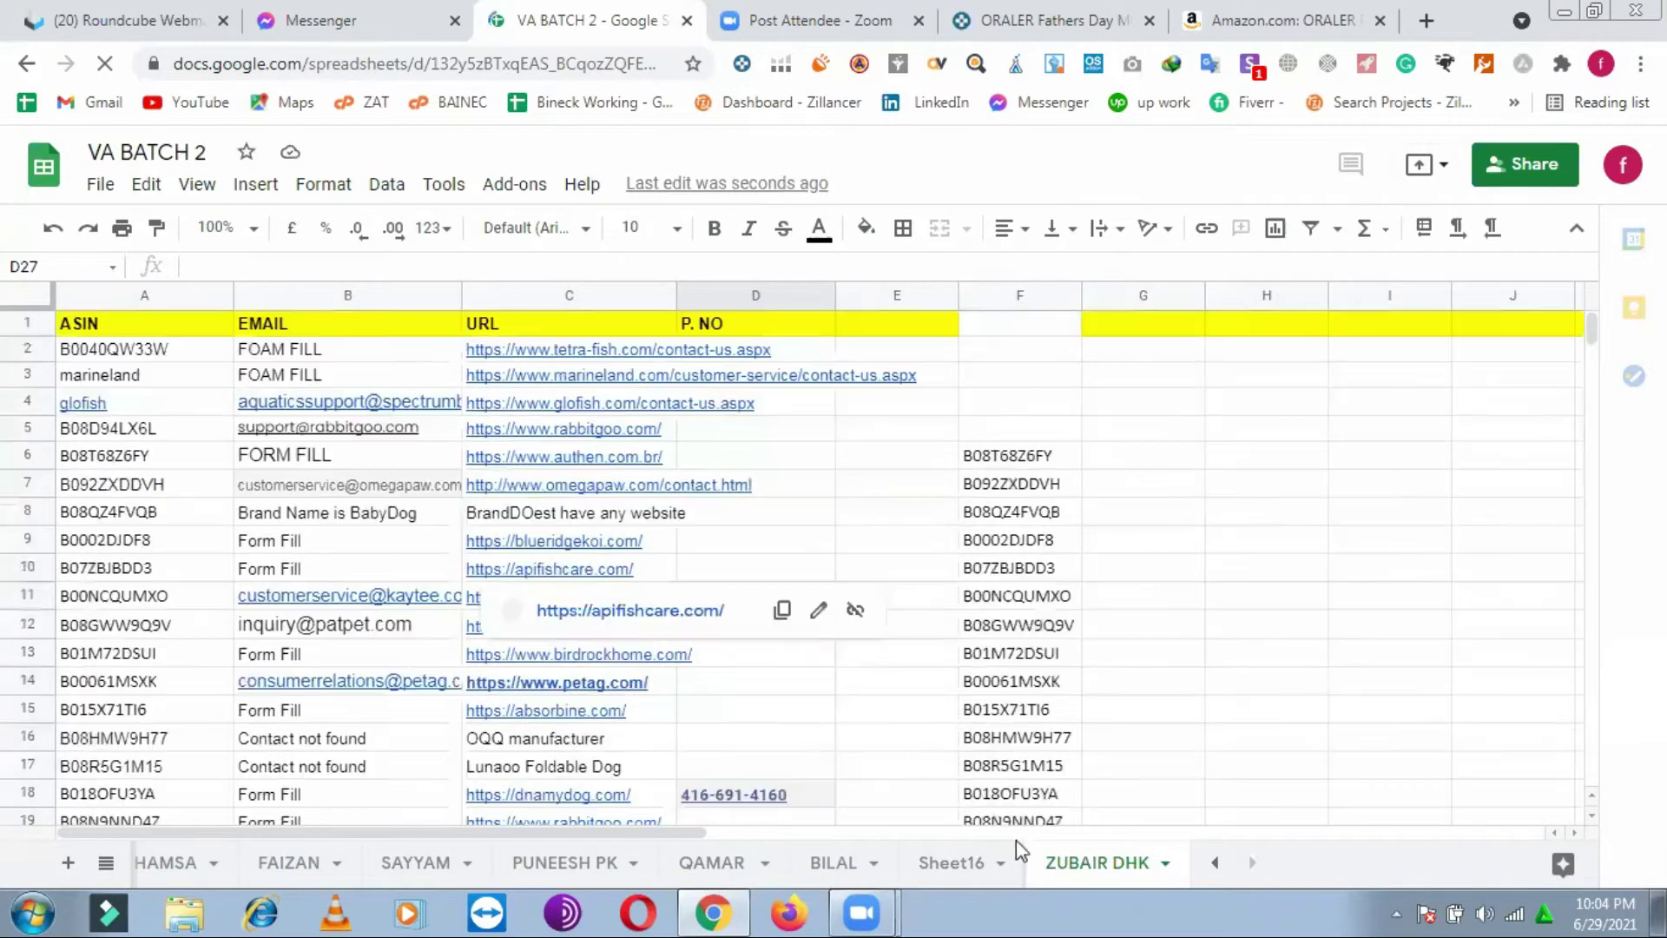
click(955, 864)
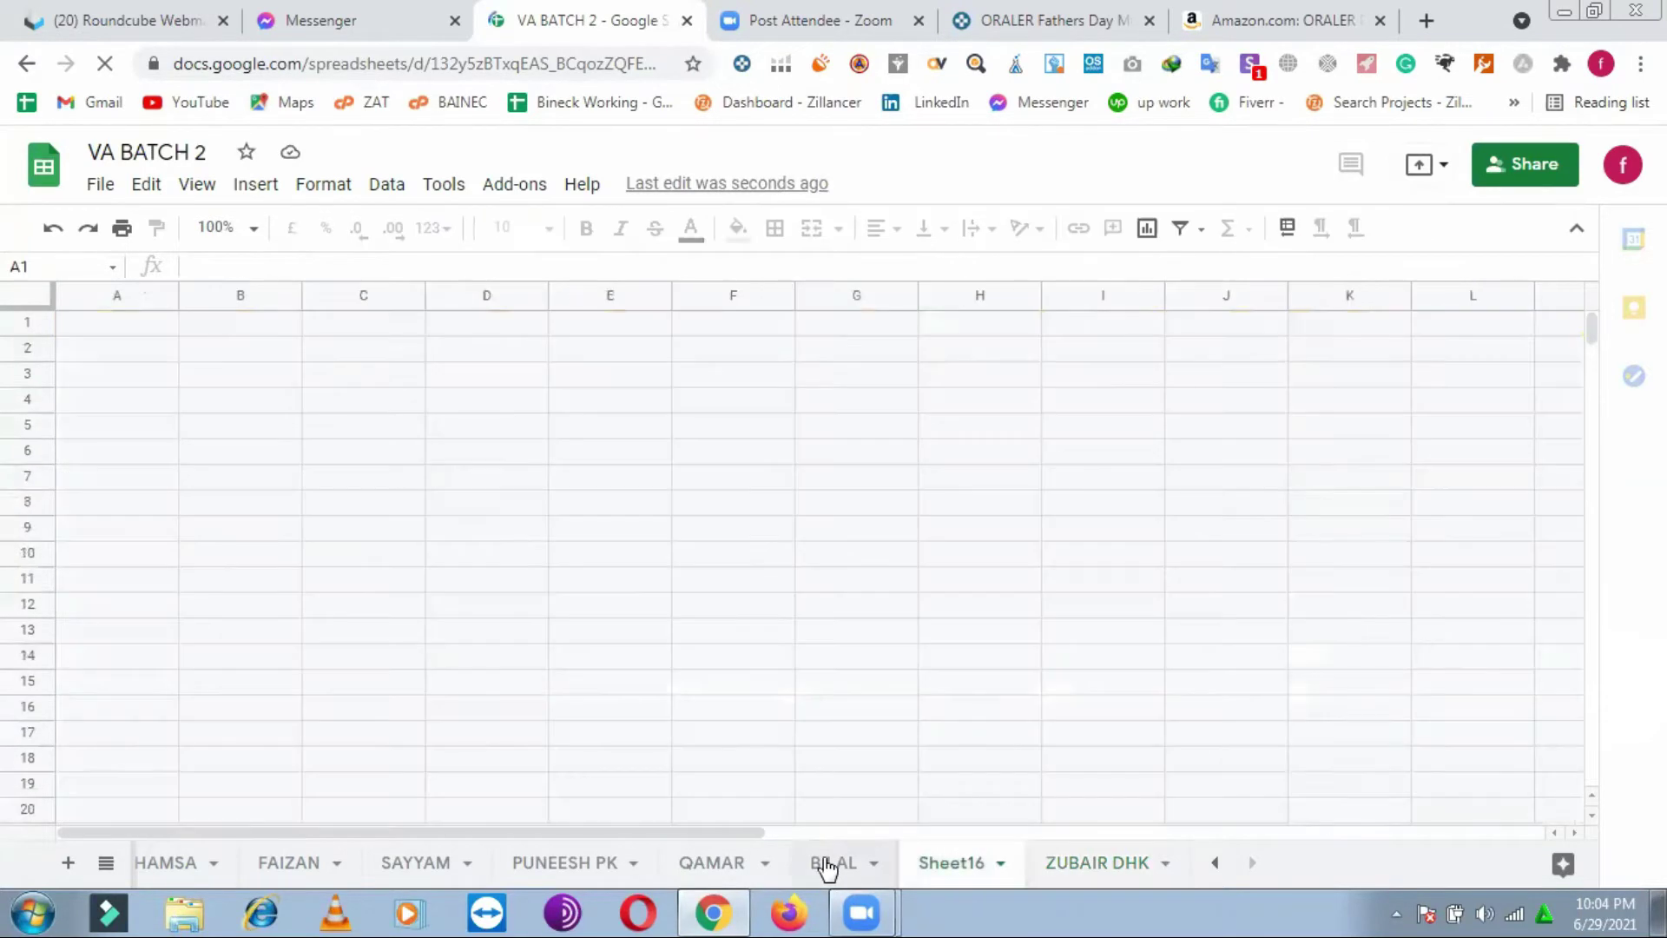
click(825, 863)
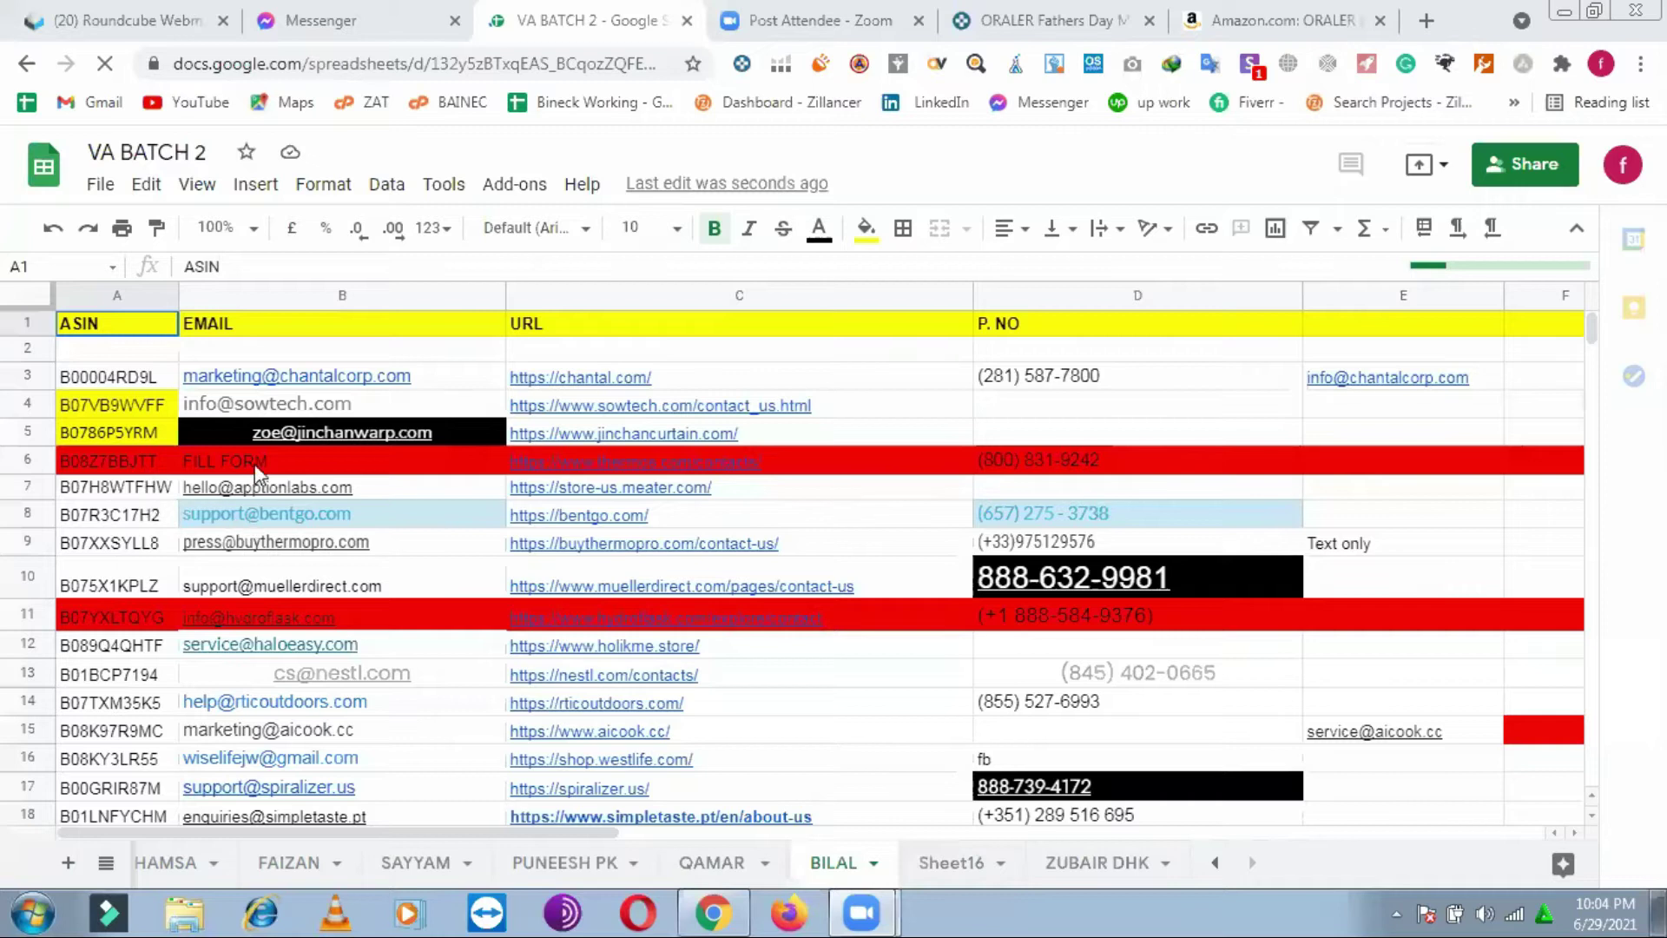
click(455, 705)
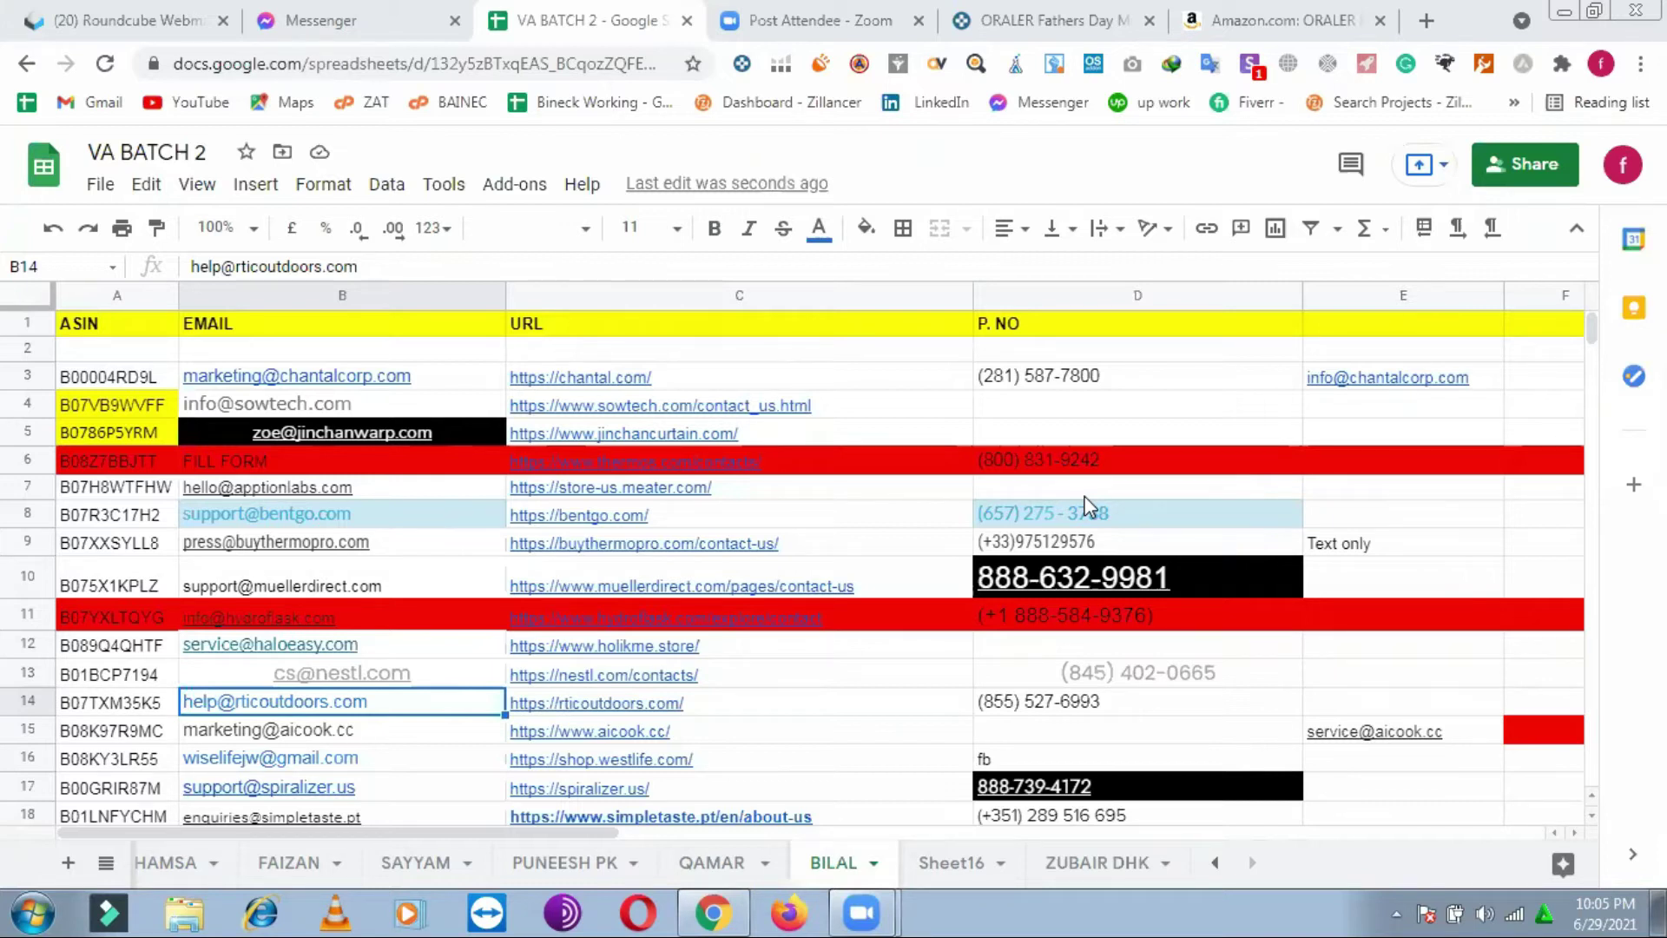
mouse_move(573, 380)
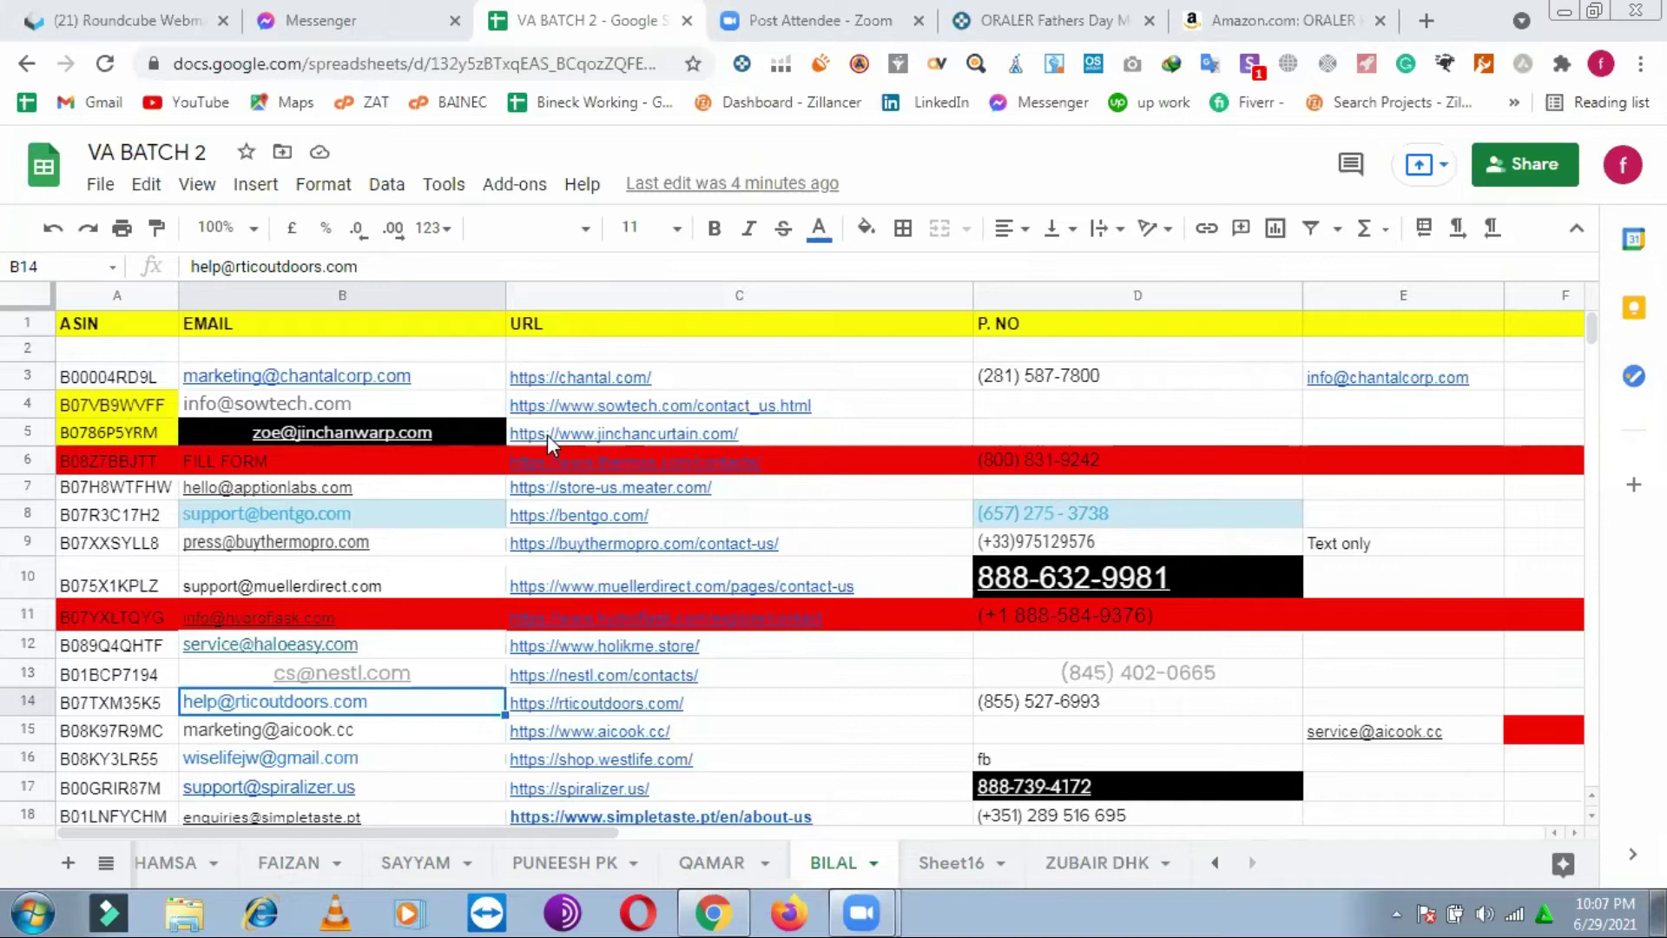
mouse_move(569, 556)
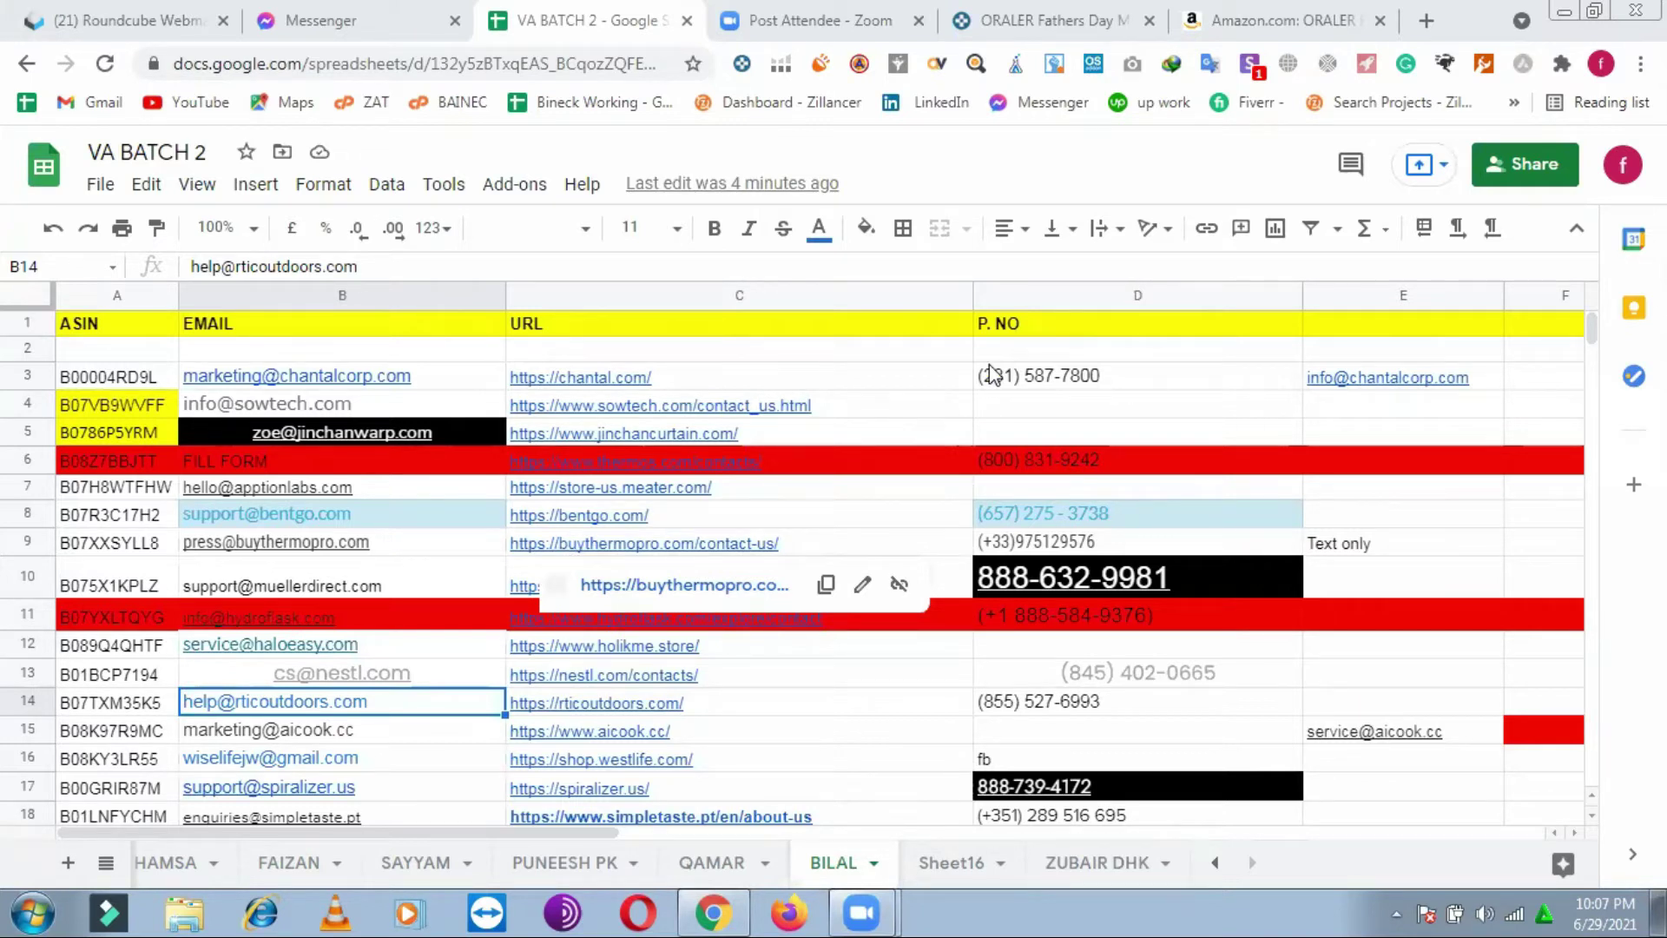
mouse_move(602, 376)
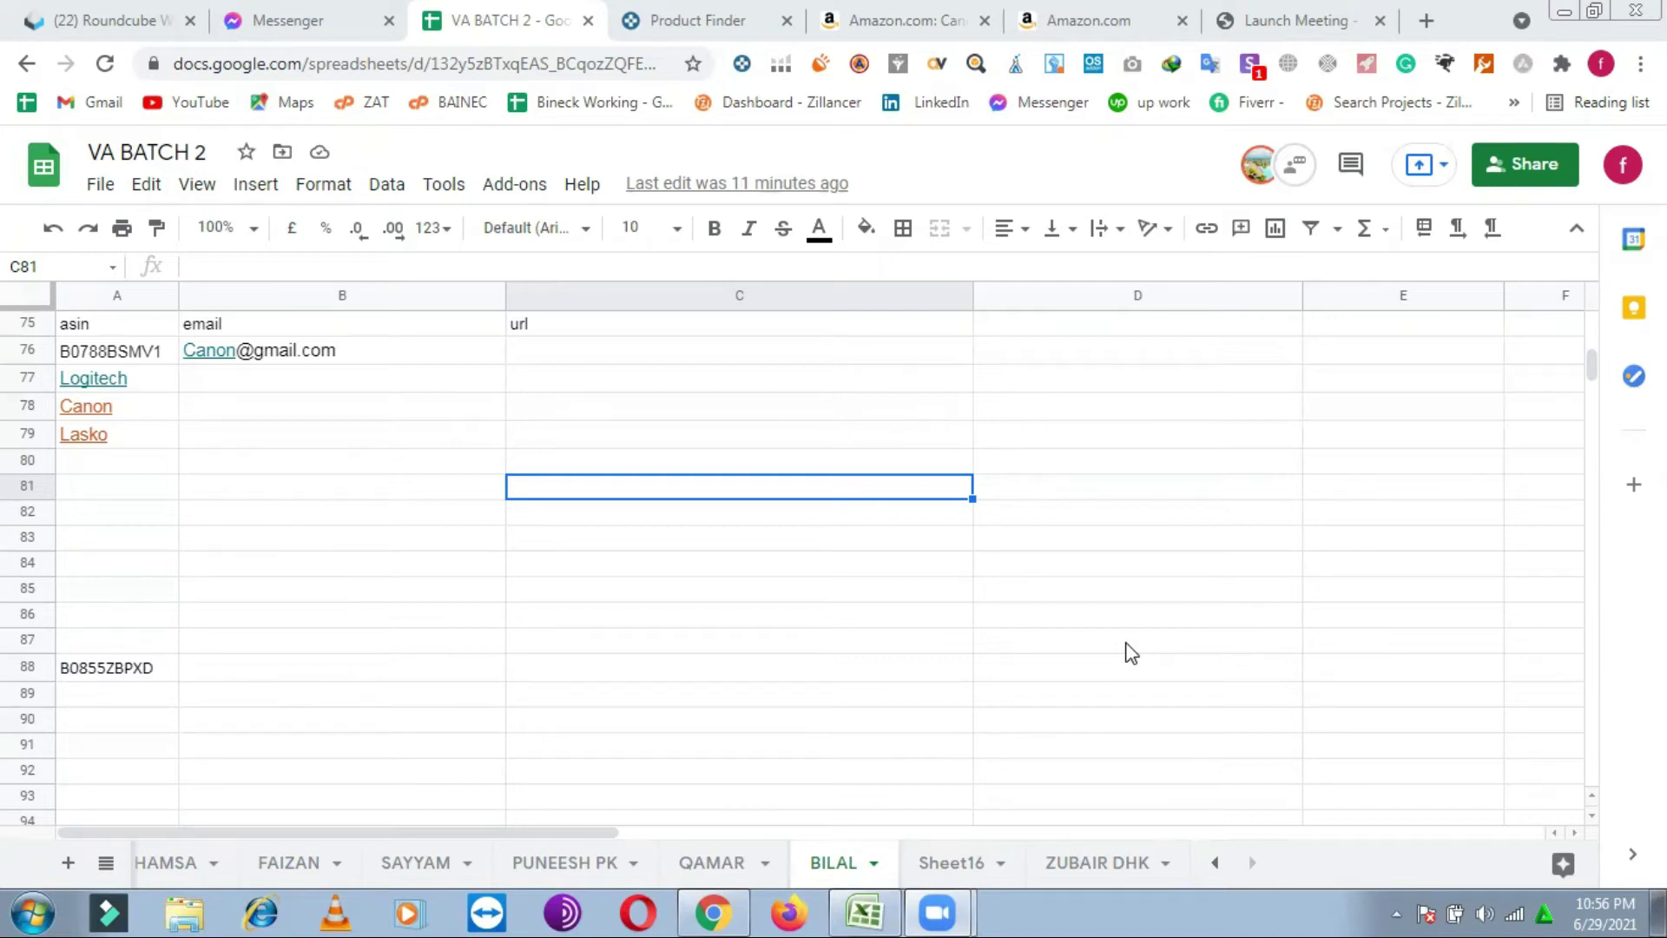
Step: View the Logitech listings in the Rock Bottom Sales storefront on Amazon and return to listing all brands
click(1092, 20)
click(82, 388)
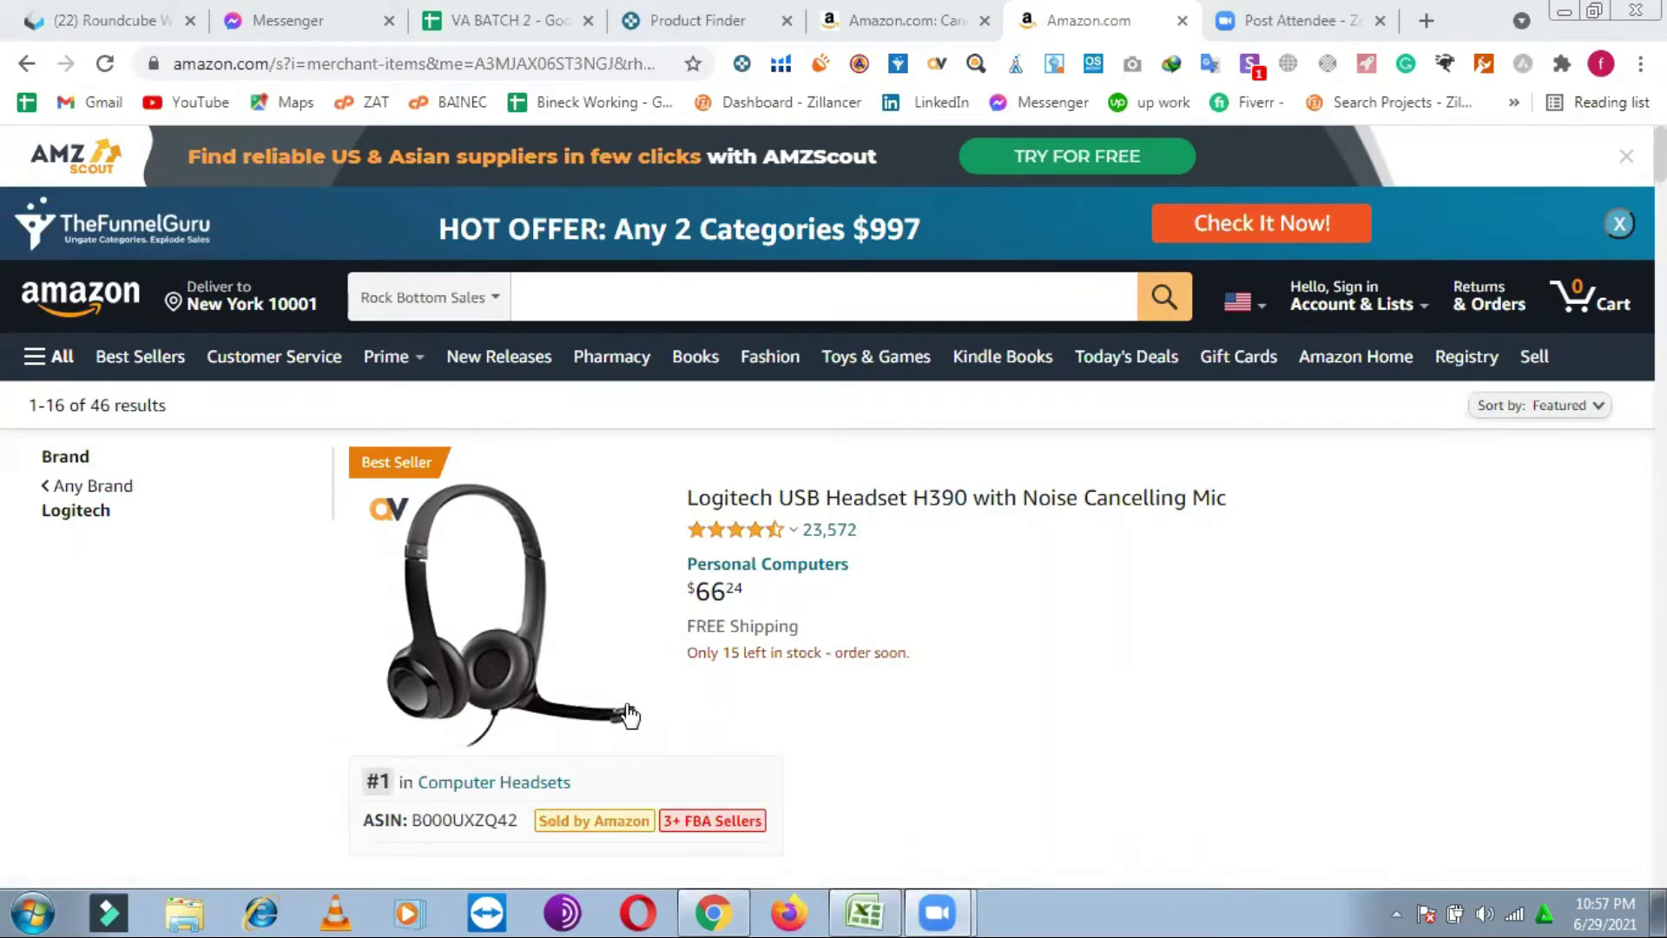
click(52, 487)
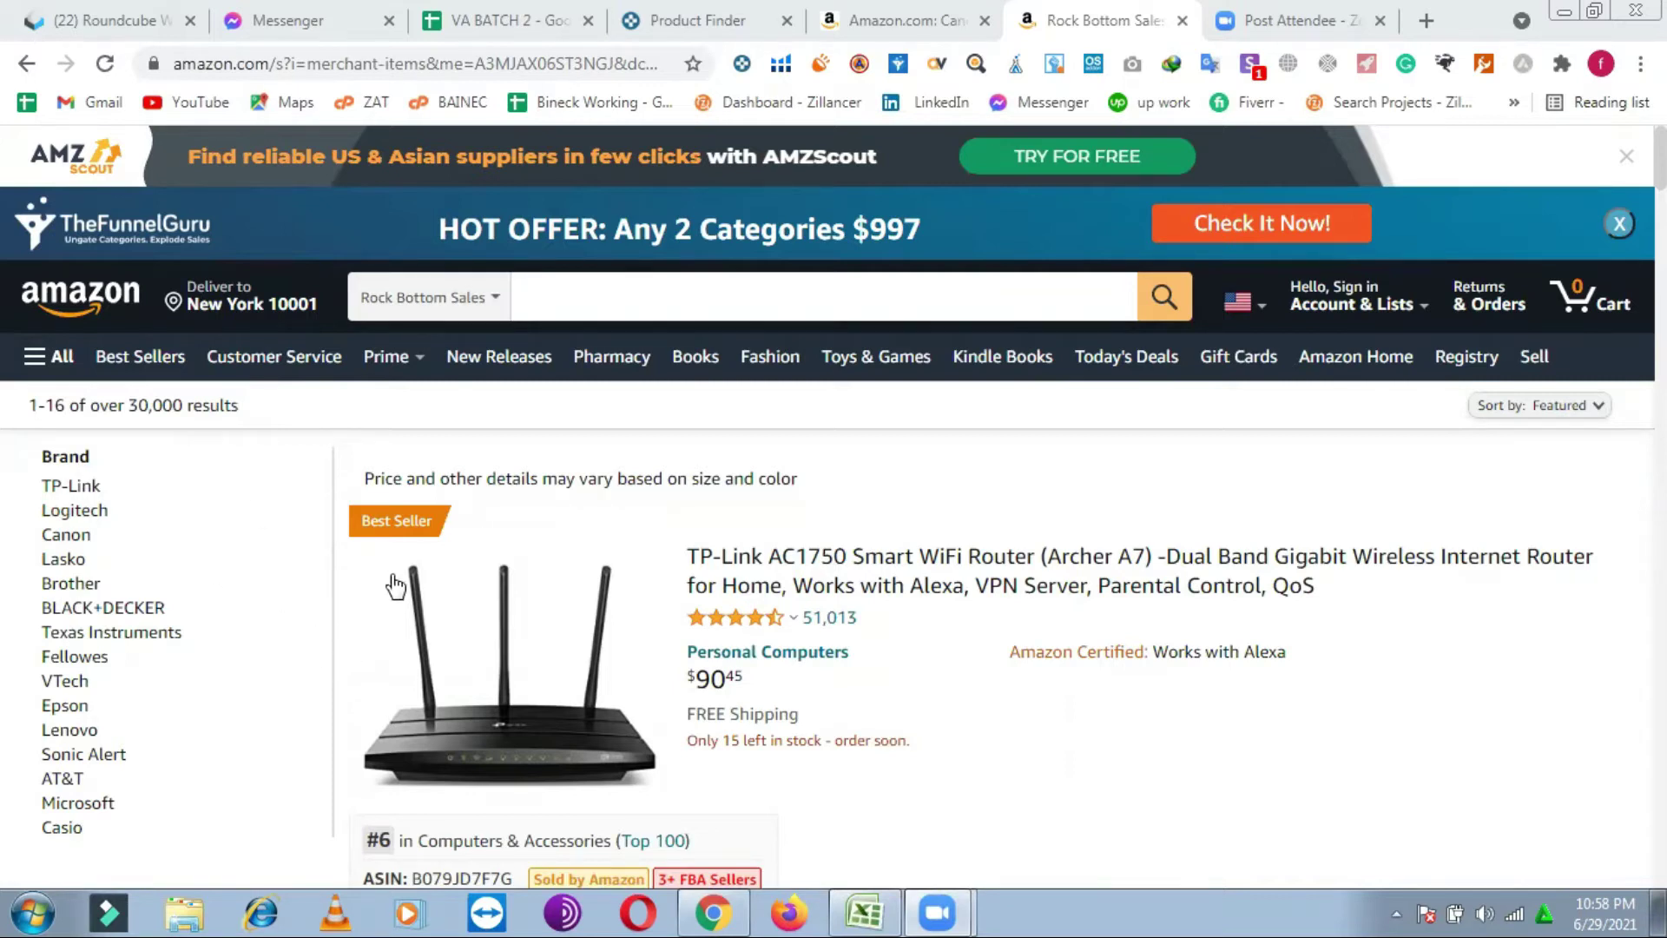
mouse_move(468, 644)
Step: Return to the VA BATCH 2 spreadsheet and review the Home and Kitchen and Office Products assistant sheet down to its shantistore section
click(554, 10)
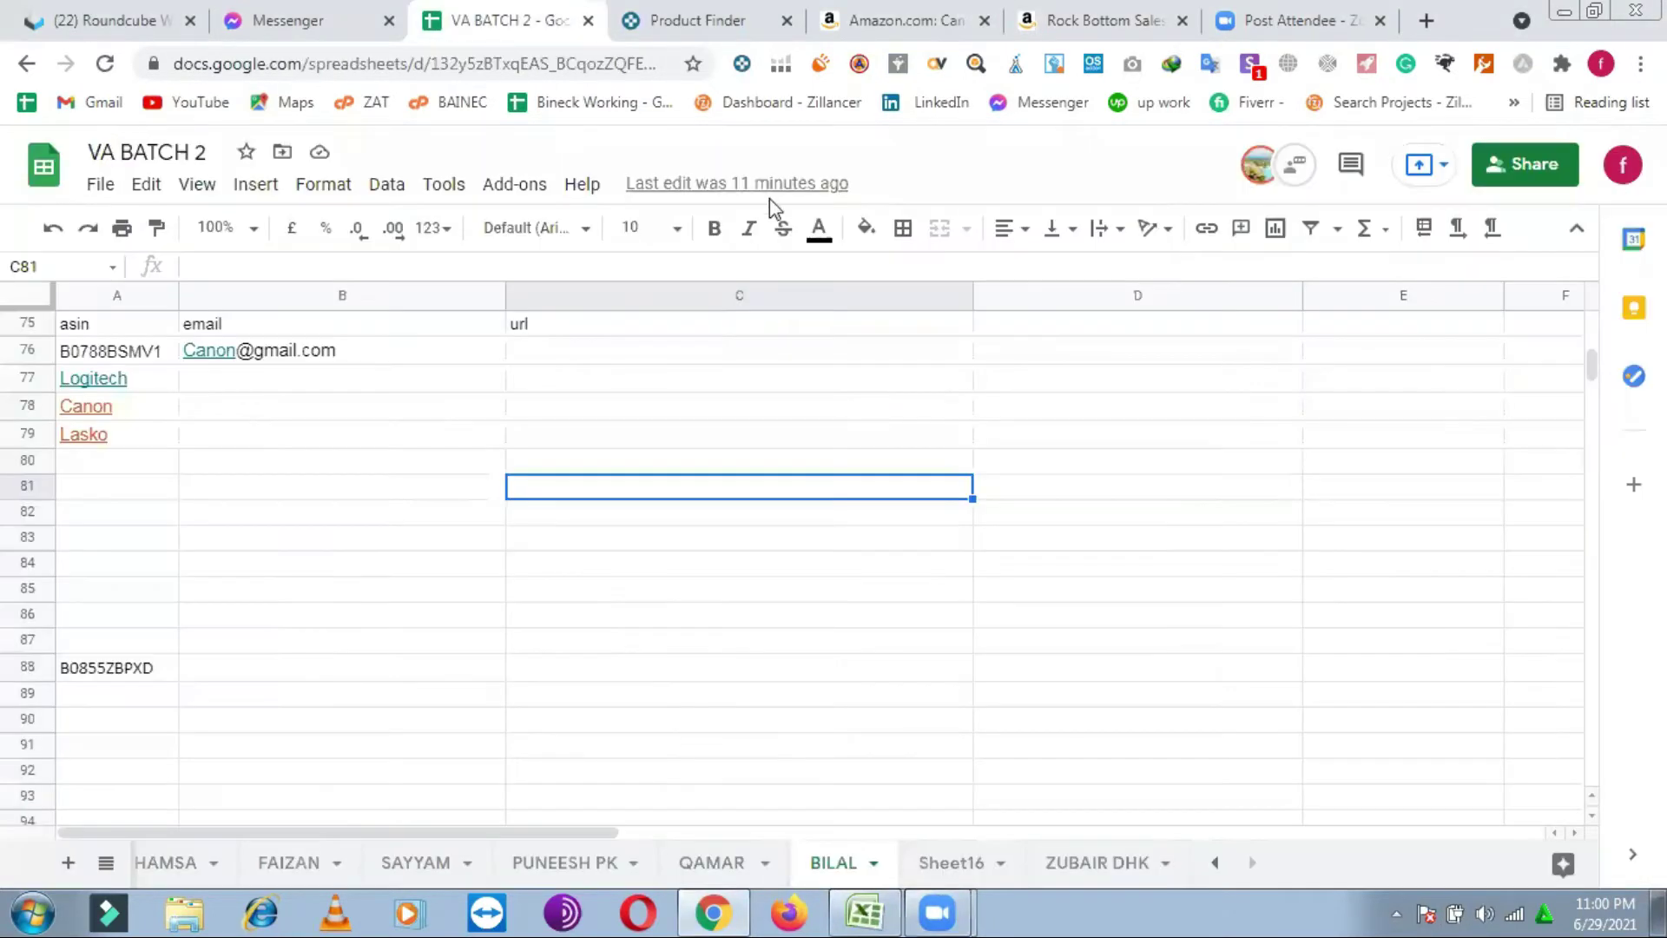
click(1214, 864)
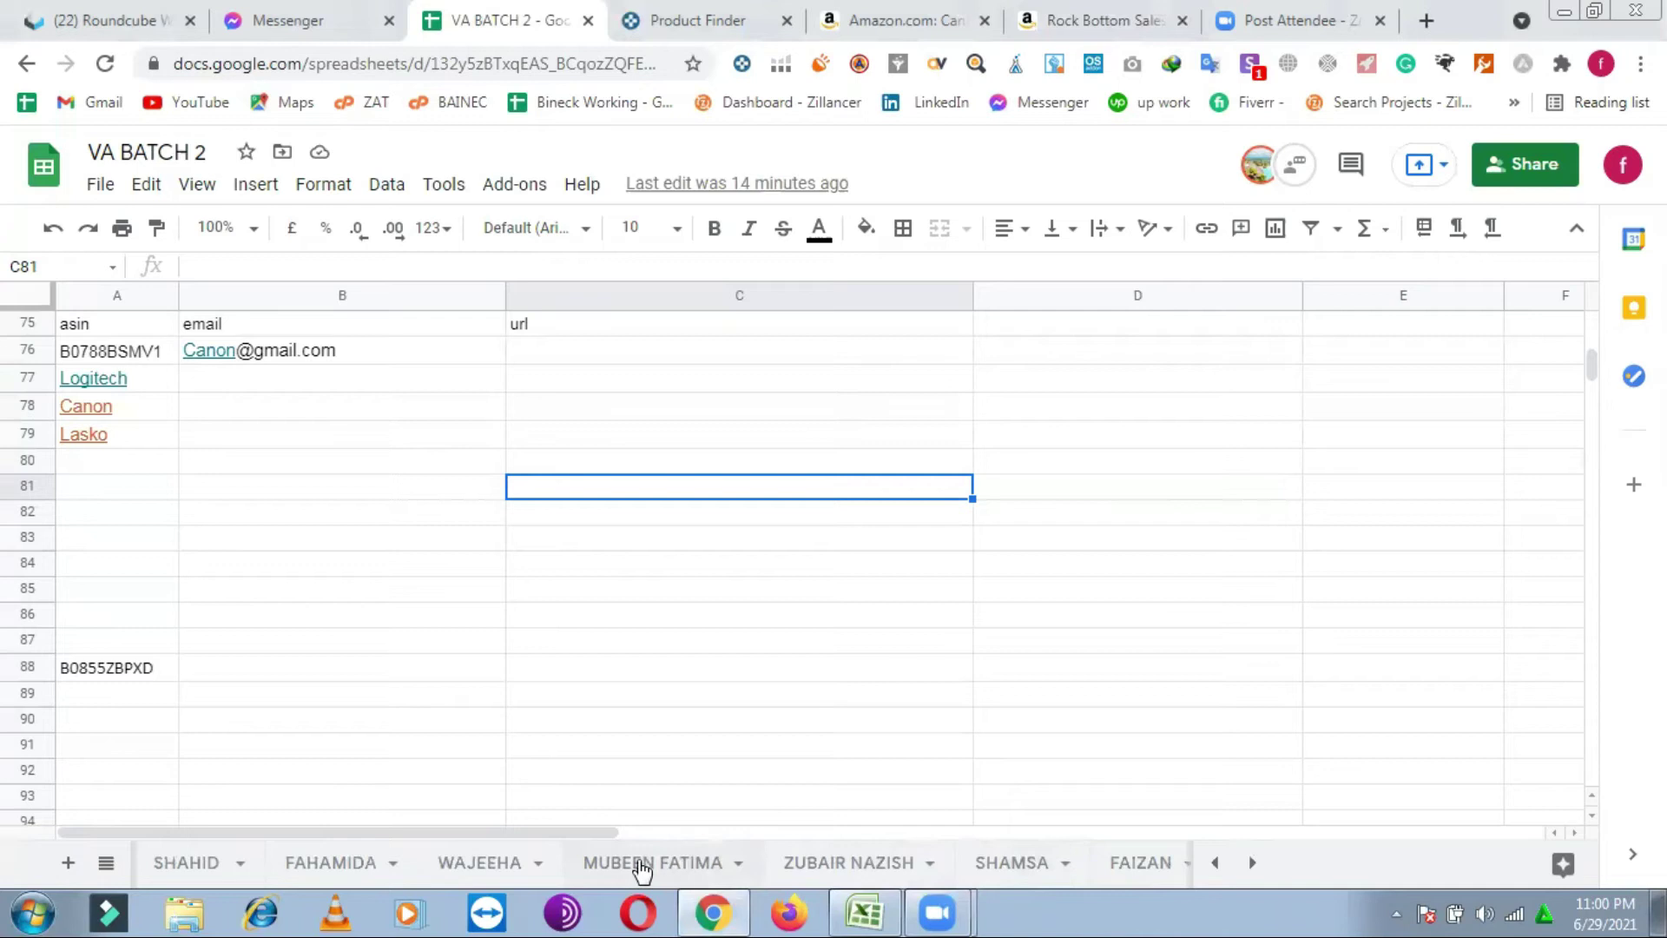
click(367, 854)
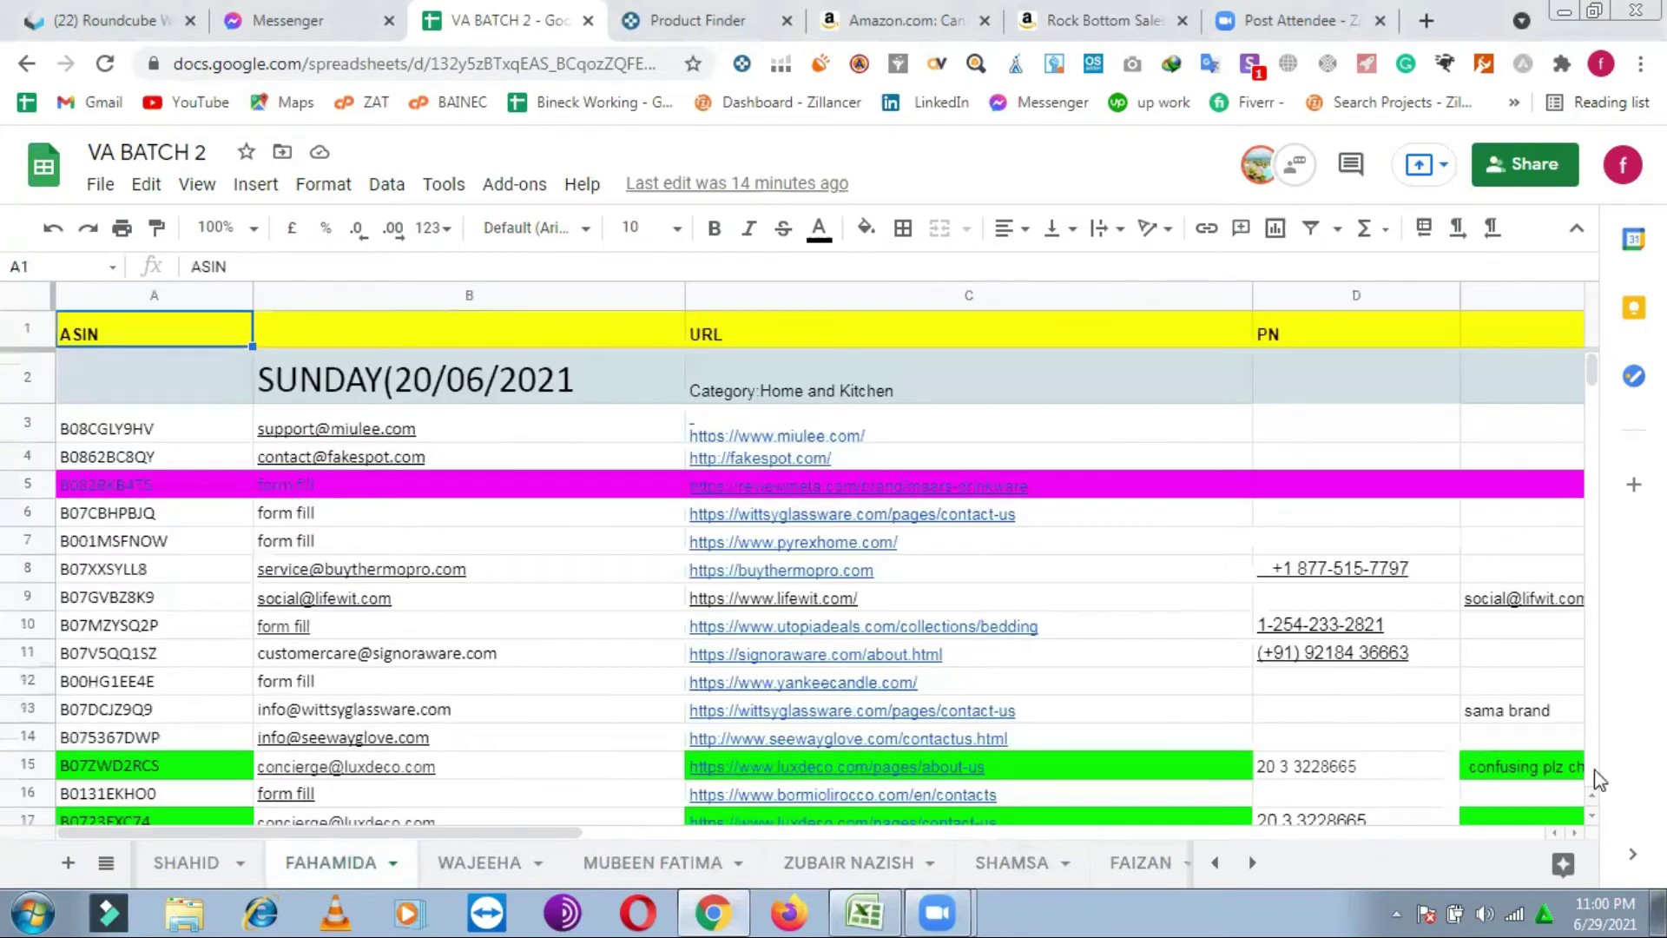
scroll(310, 700, down, 20)
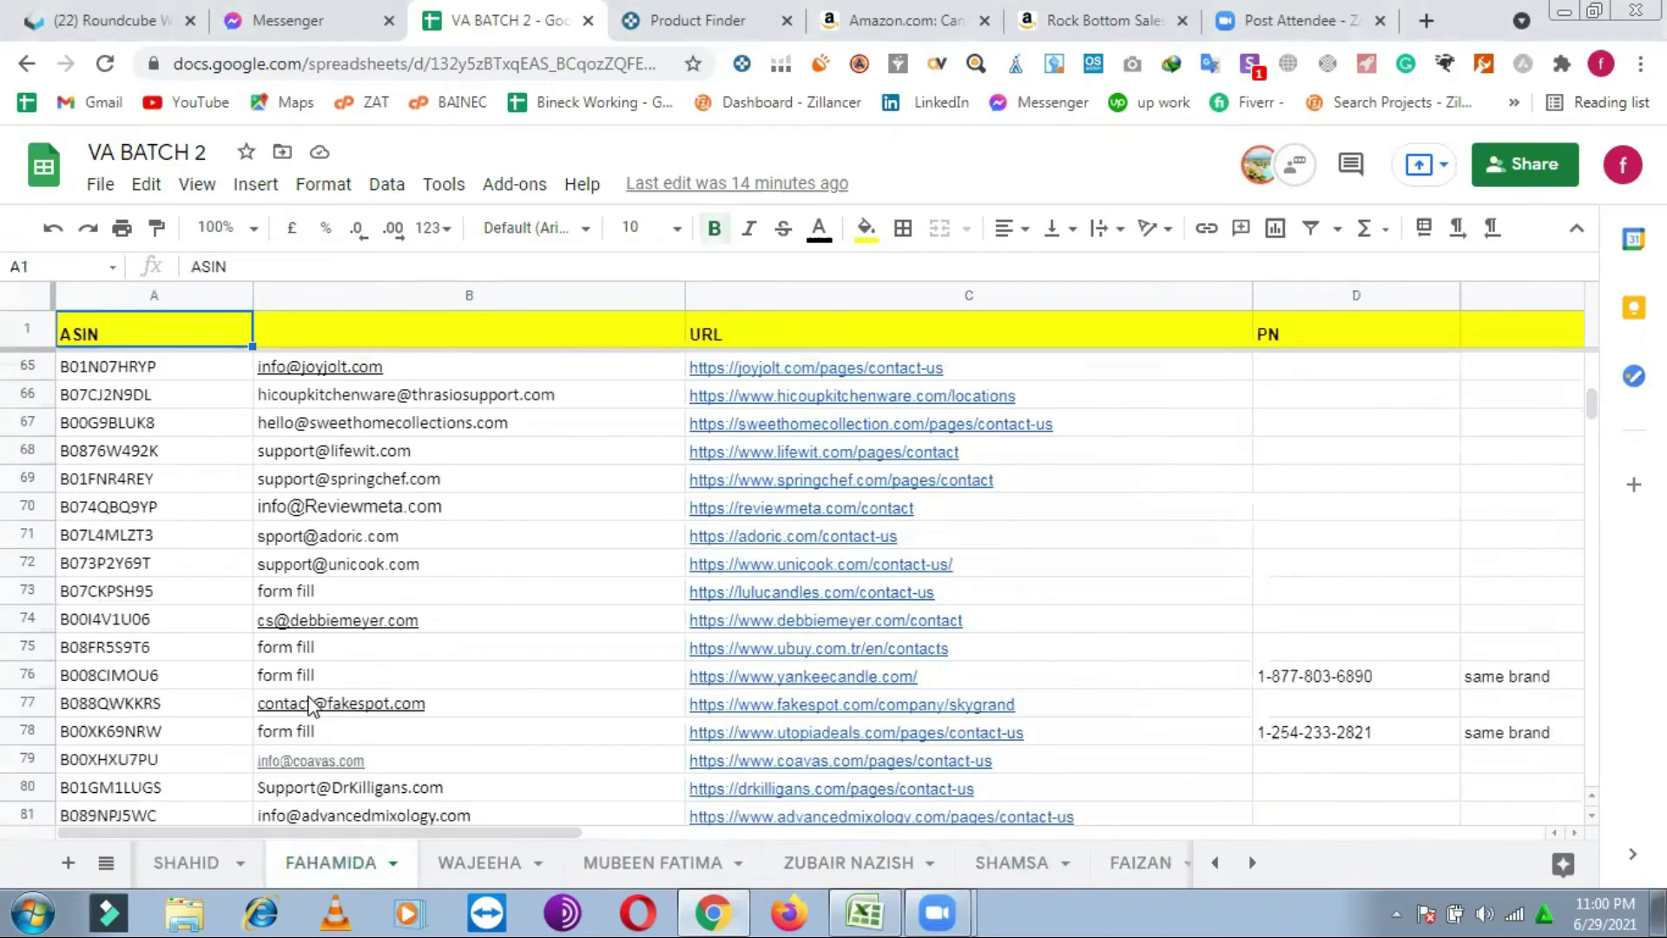
scroll(310, 705, down, 8)
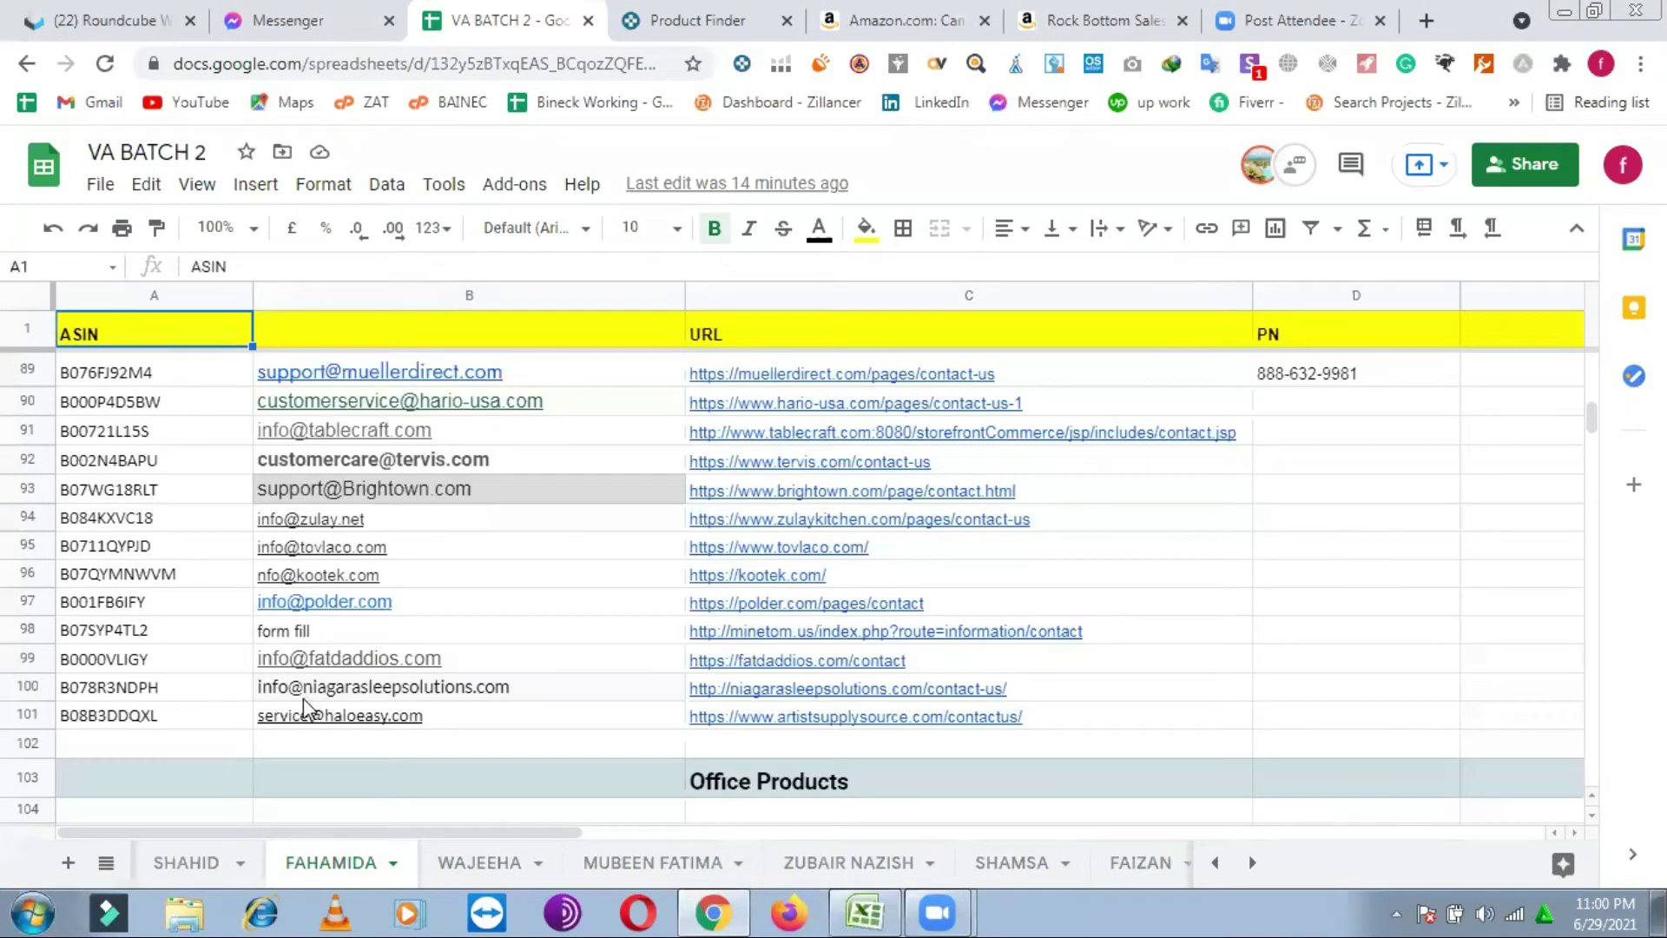
scroll(304, 707, down, 20)
scroll(302, 699, down, 10)
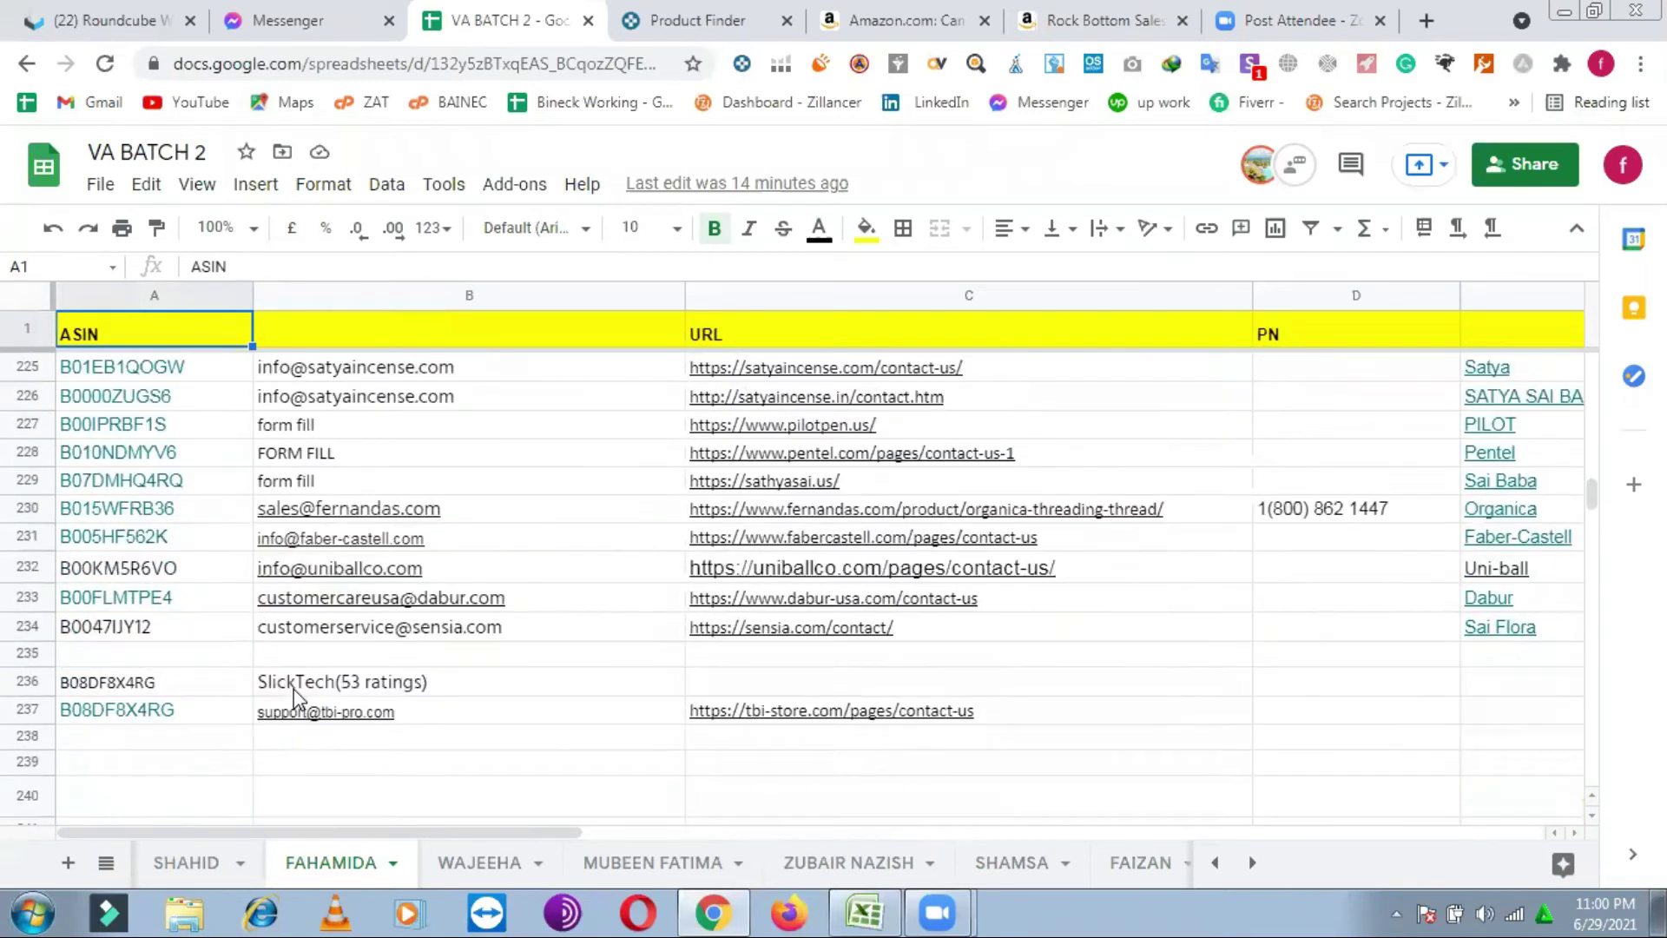
scroll(293, 690, down, 10)
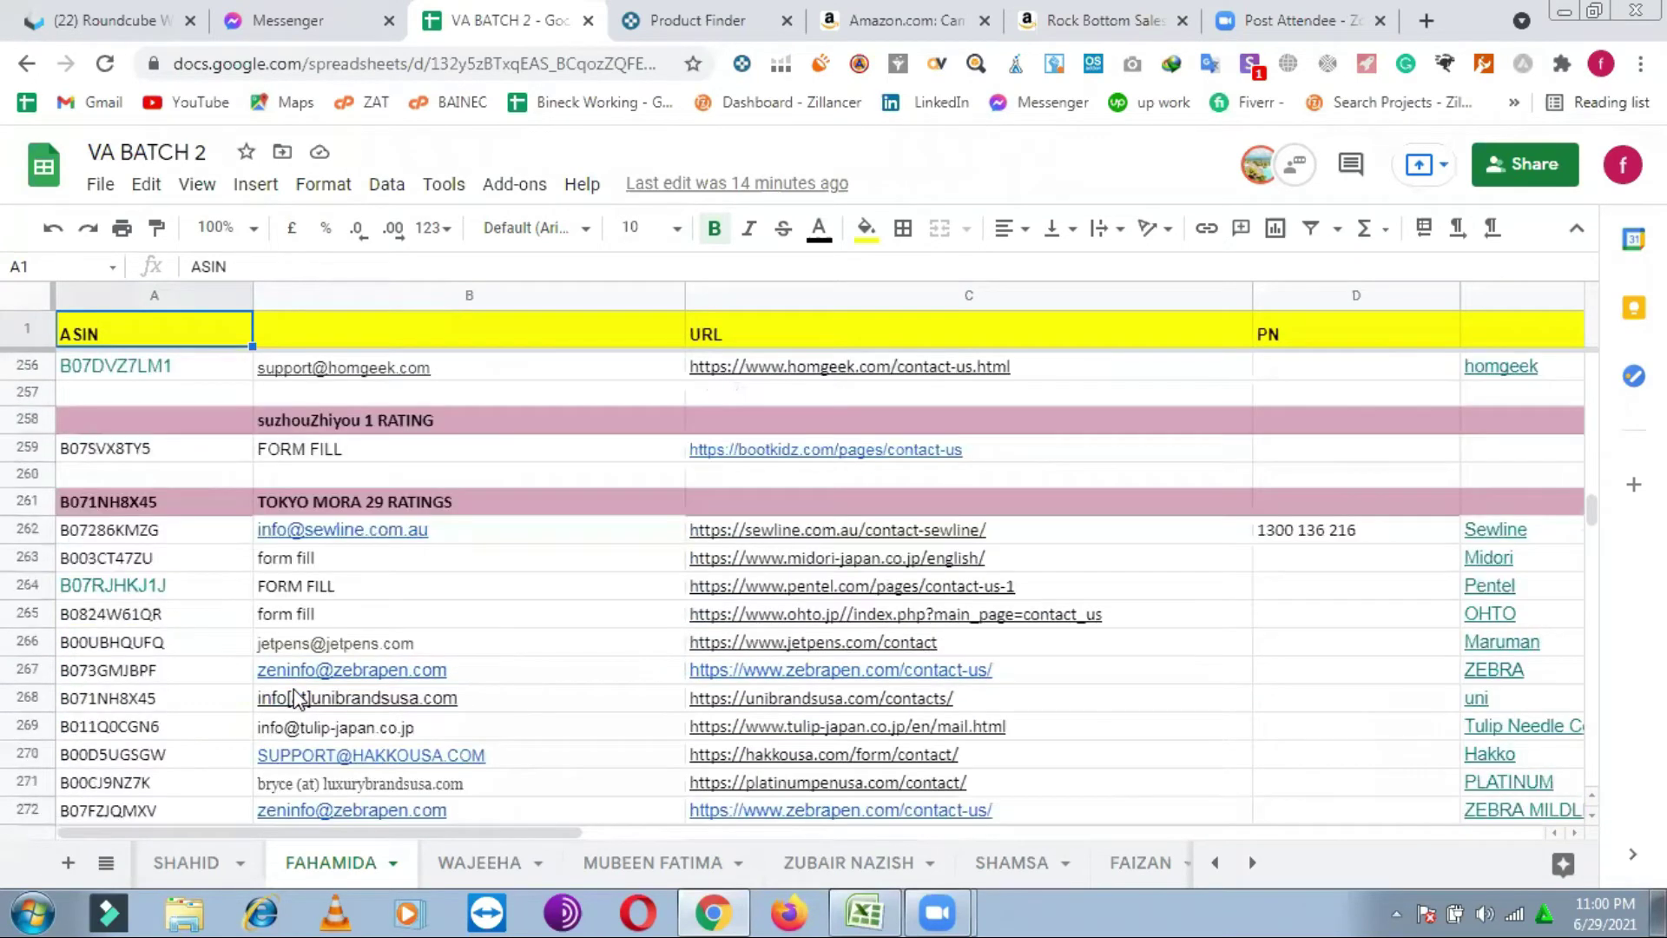
scroll(293, 697, down, 2)
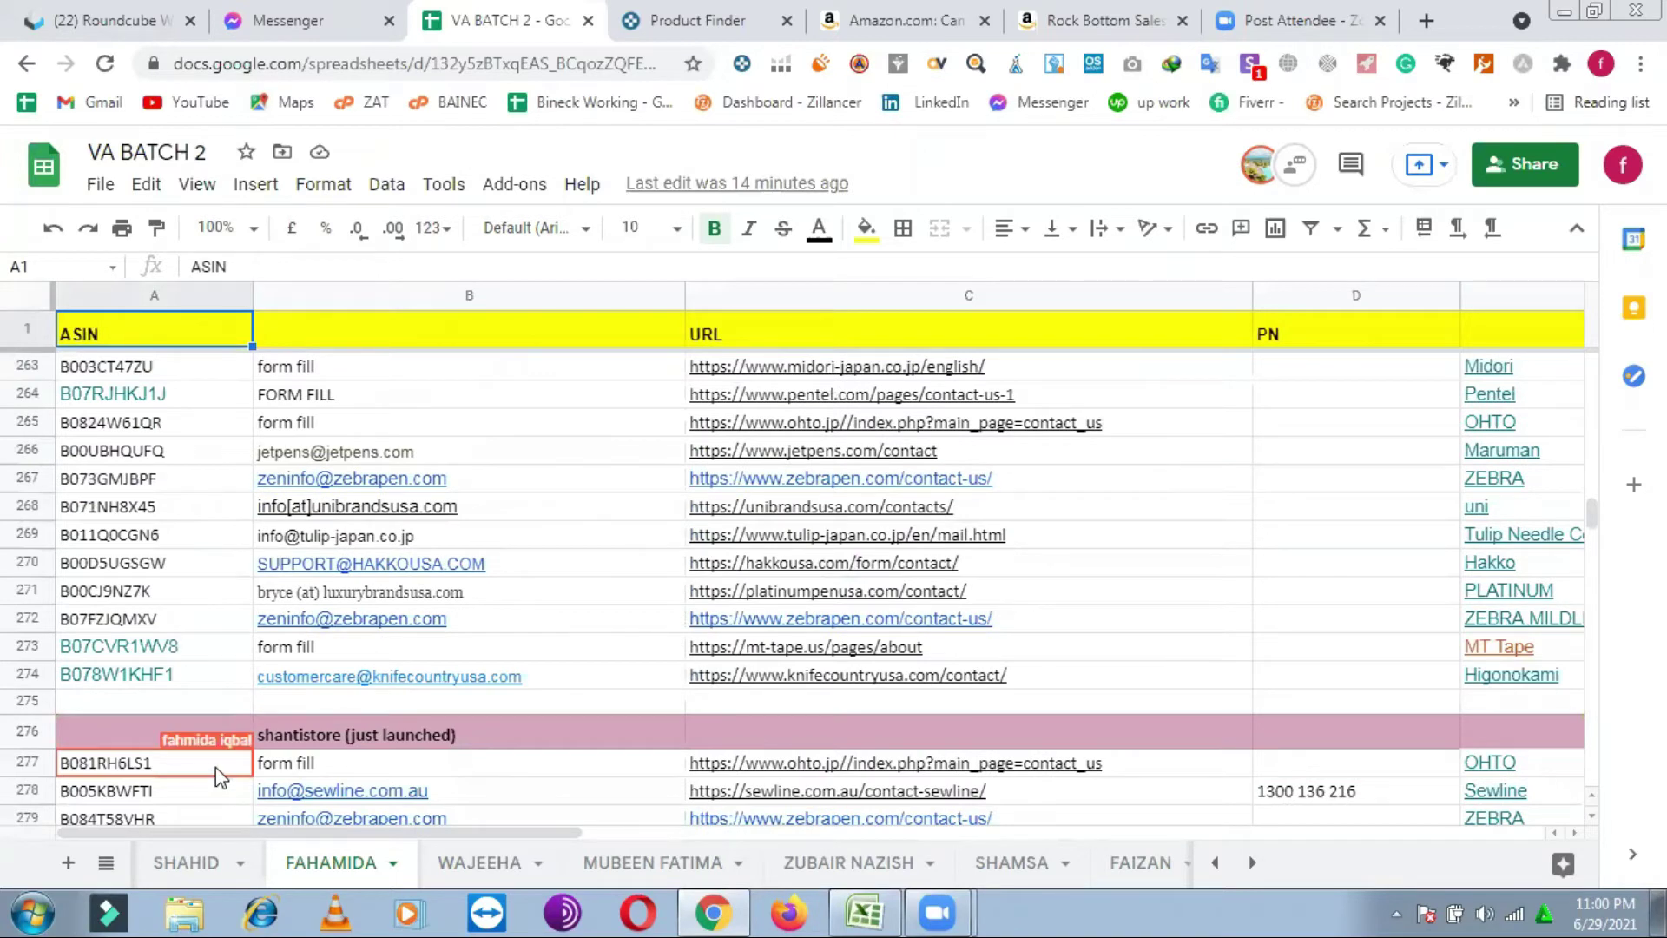
scroll(216, 760, down, 2)
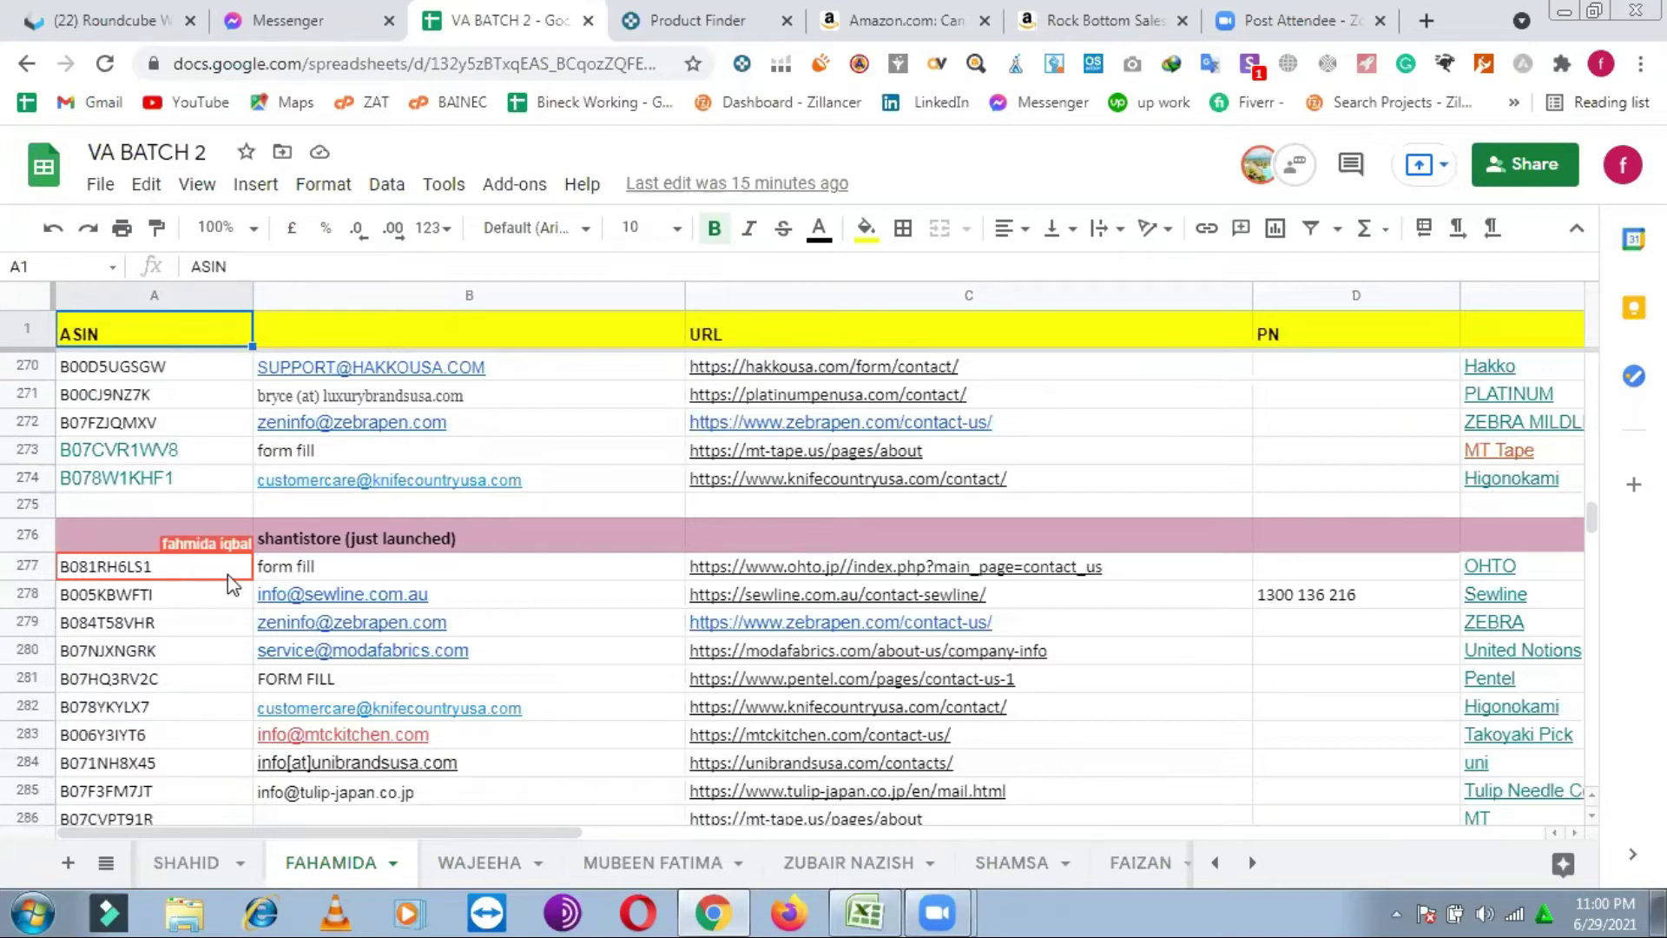
key(ctrl+c)
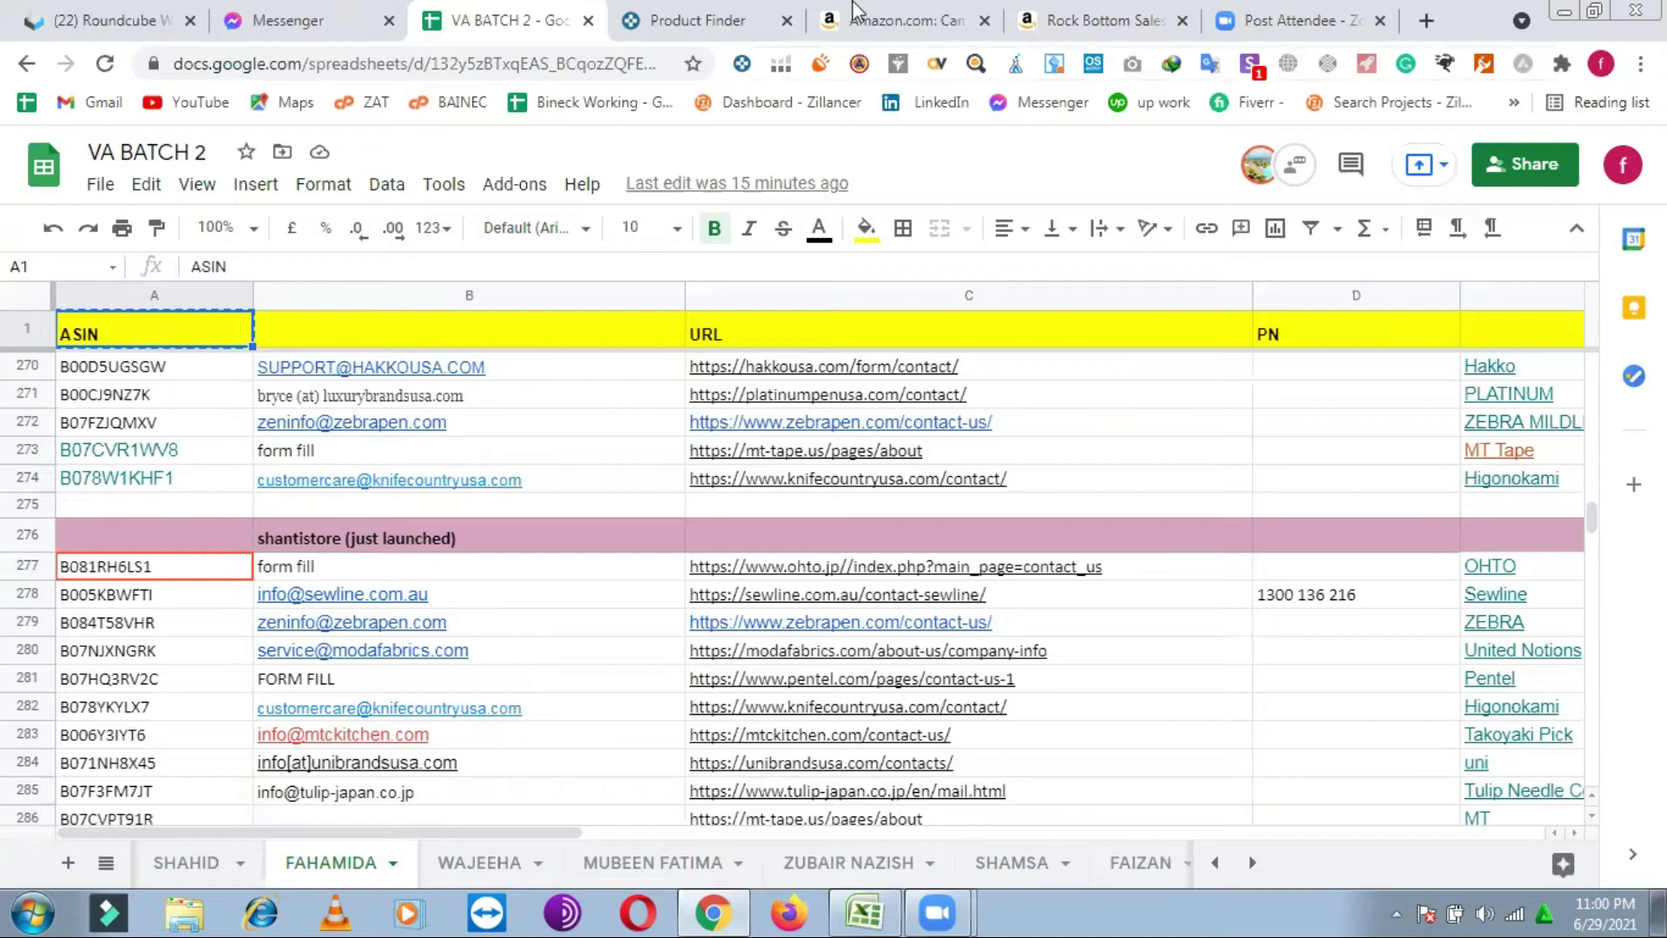
click(749, 14)
click(834, 14)
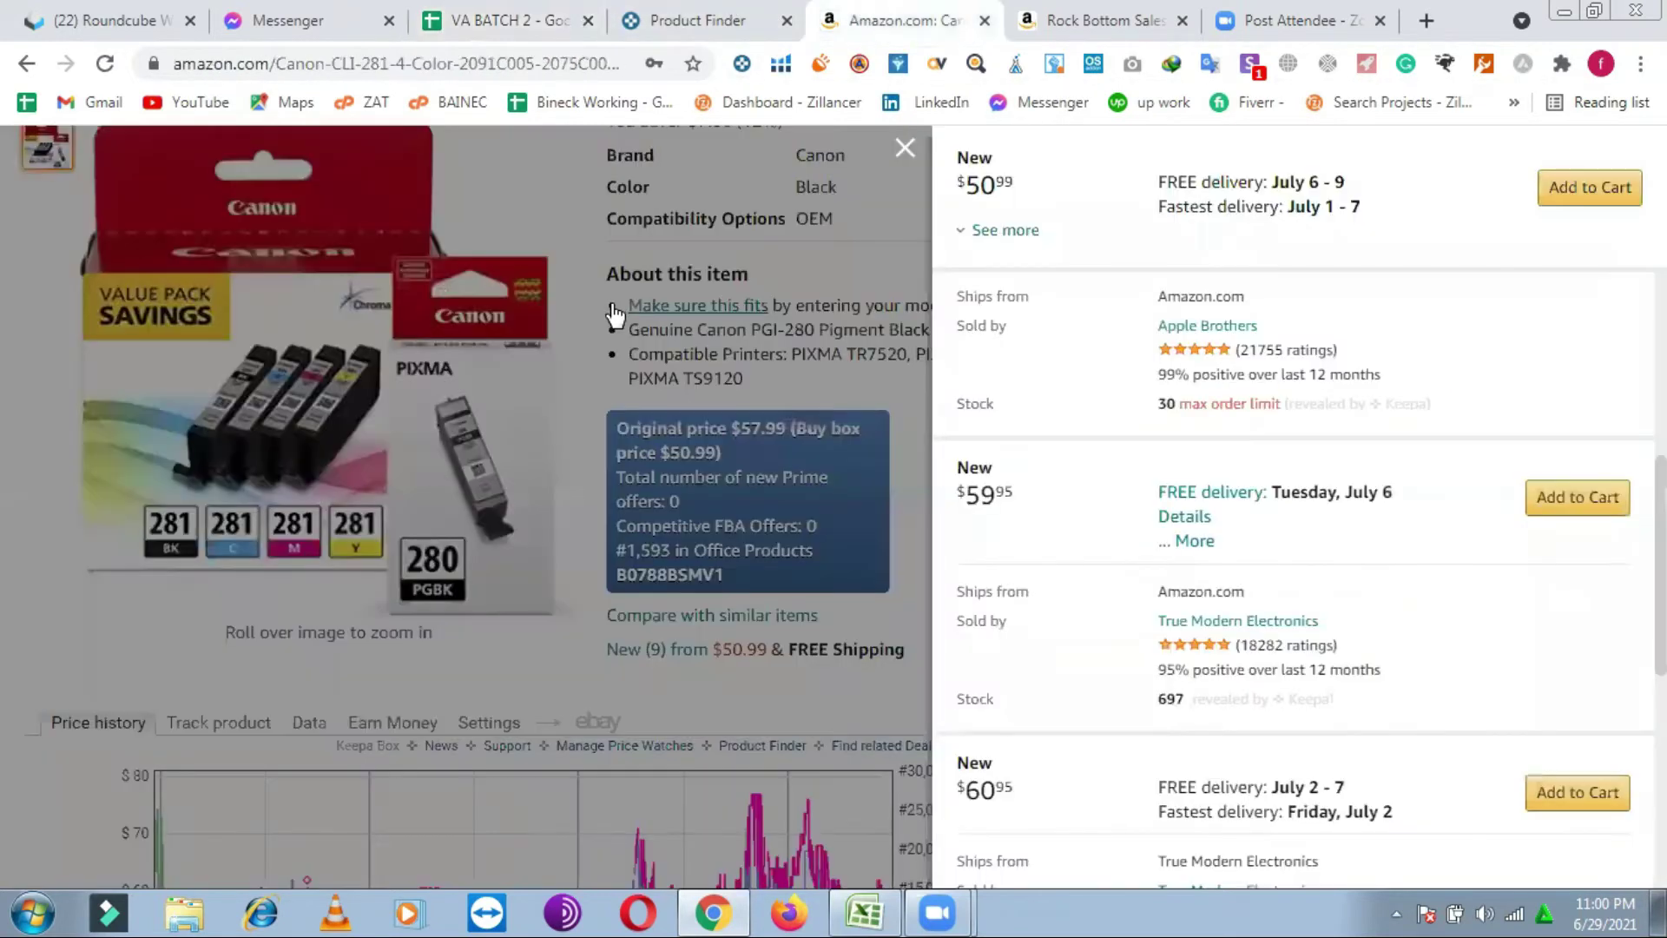
click(903, 150)
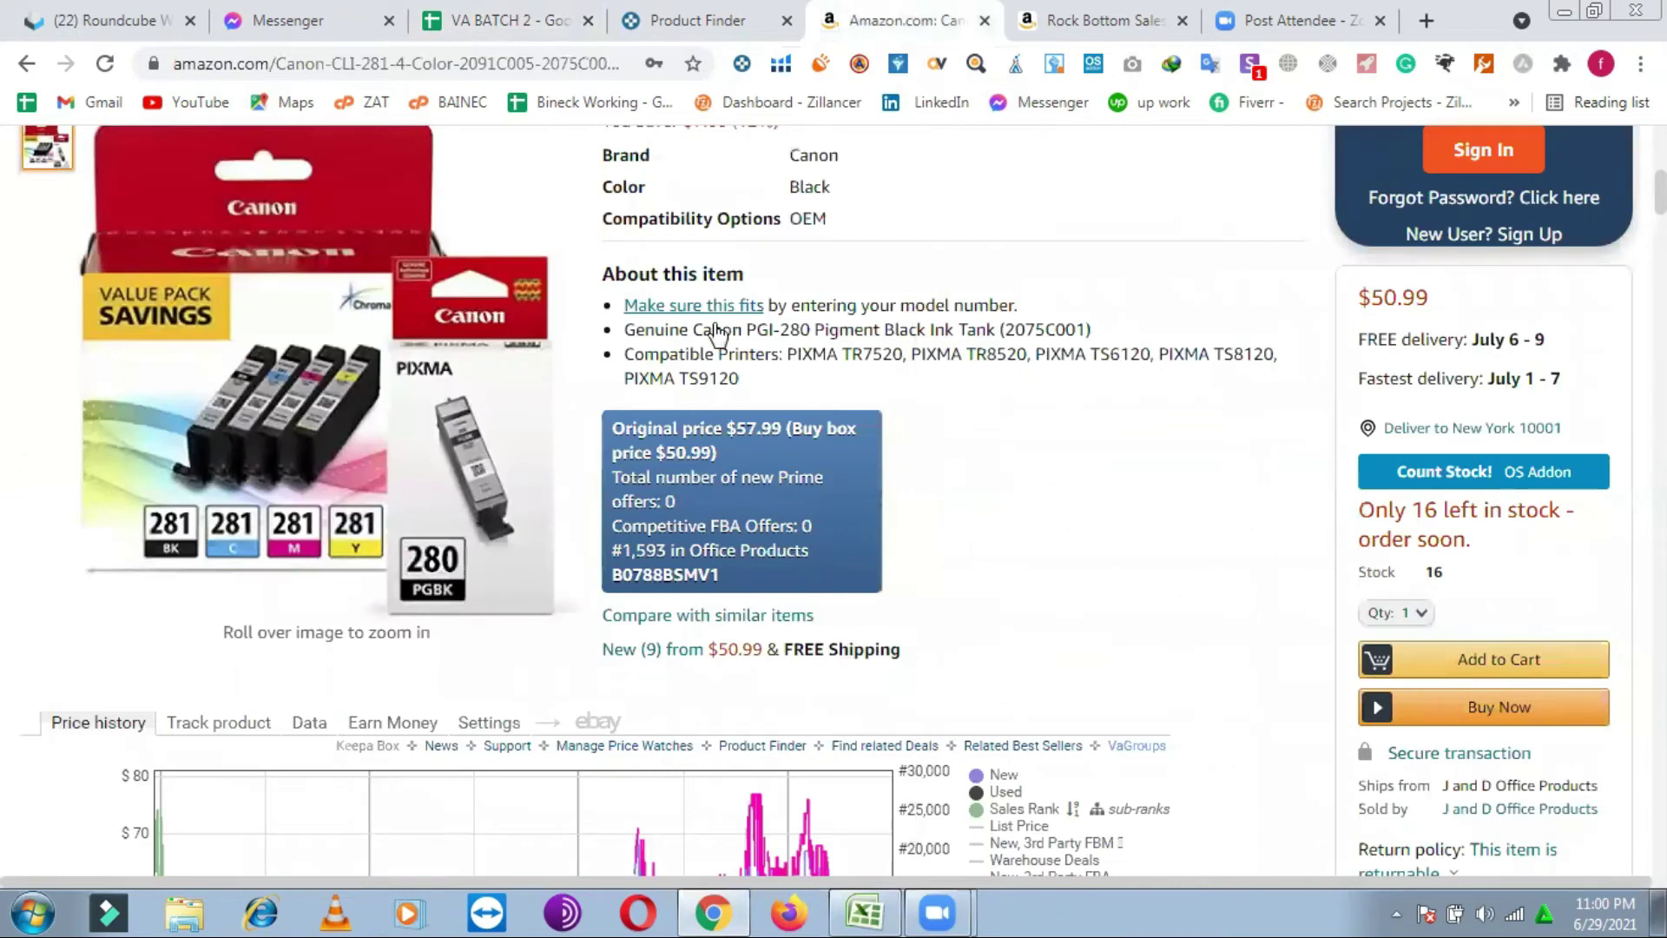
scroll(720, 325, up, 5)
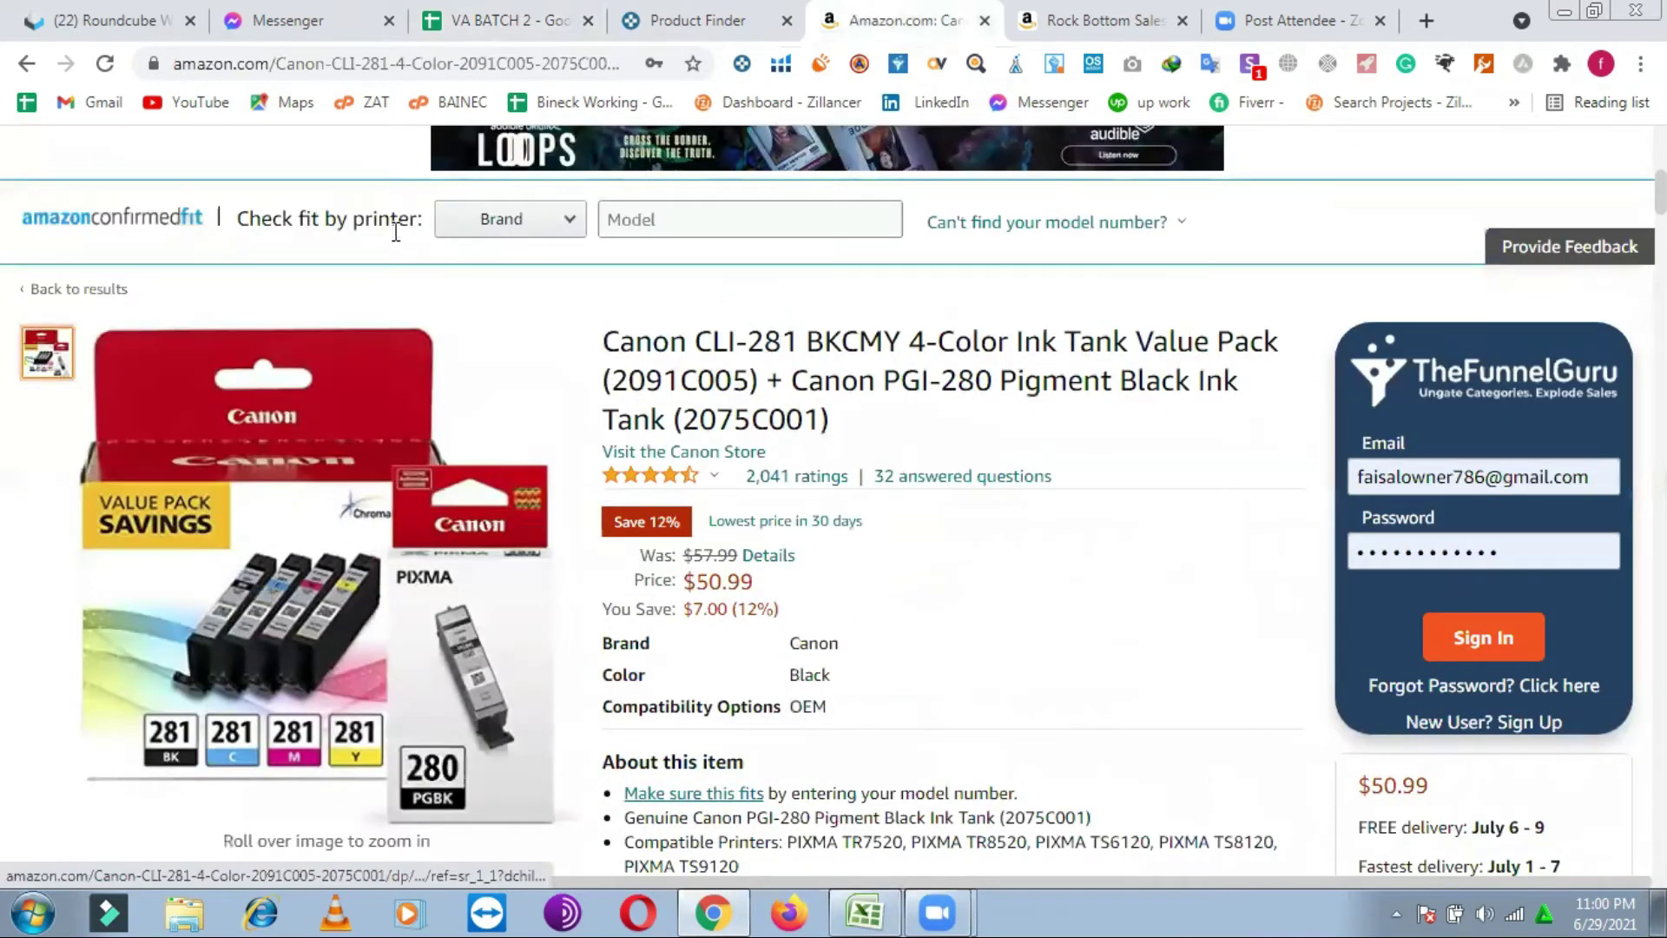
scroll(395, 239, up, 3)
text(ASIN)
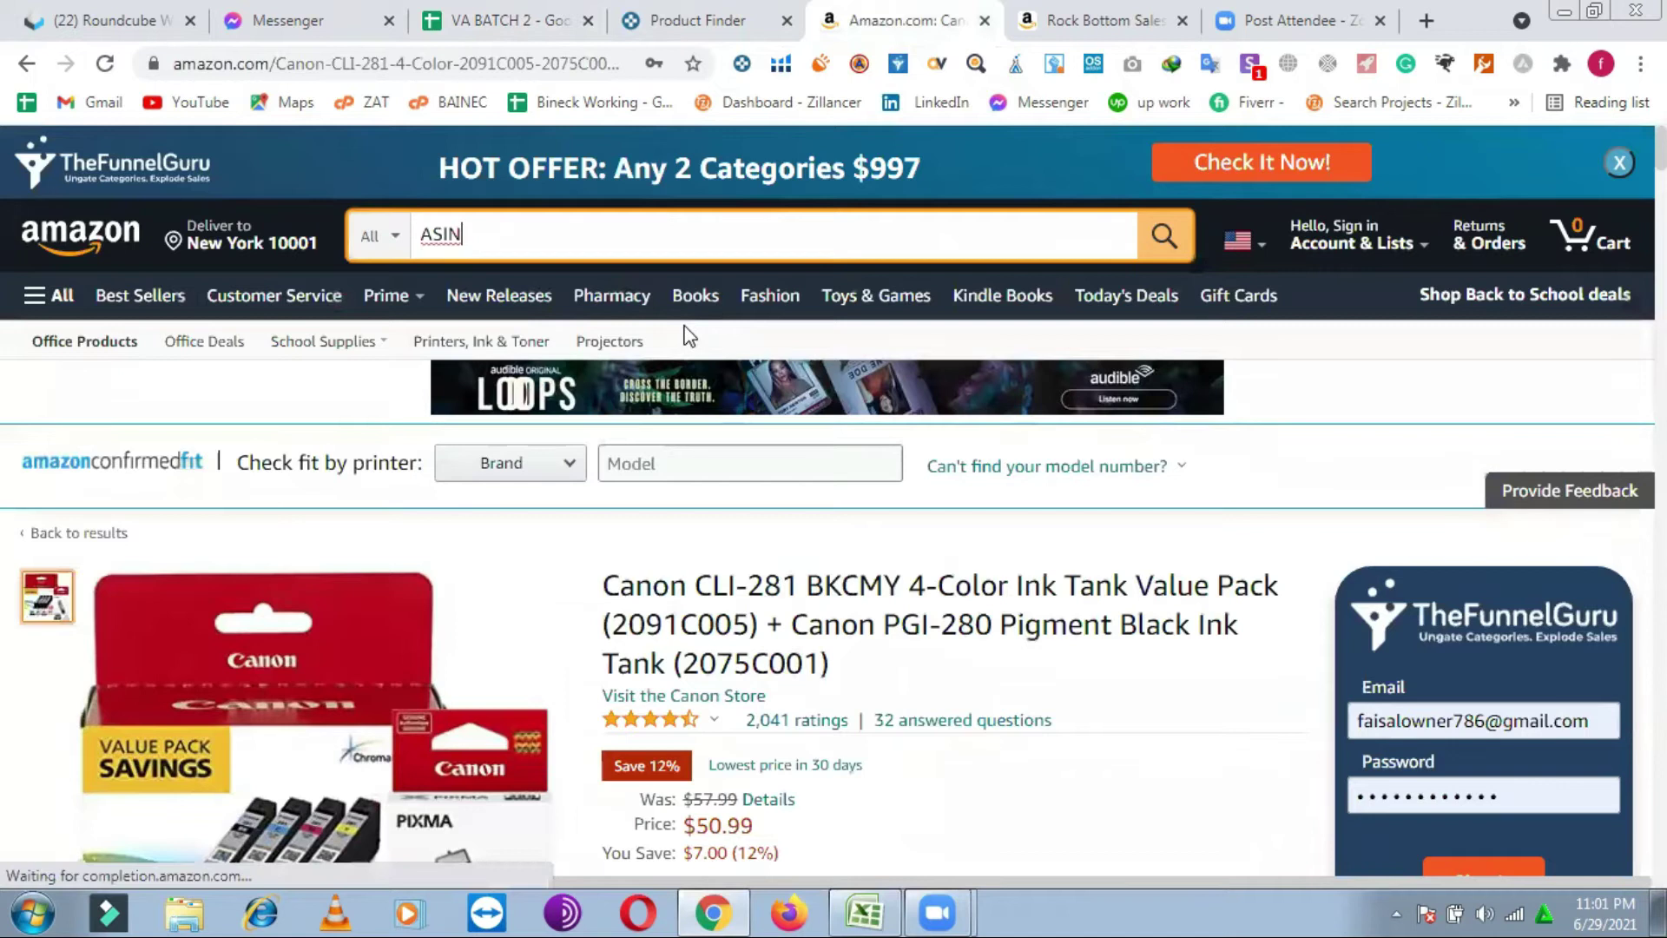
key(Return)
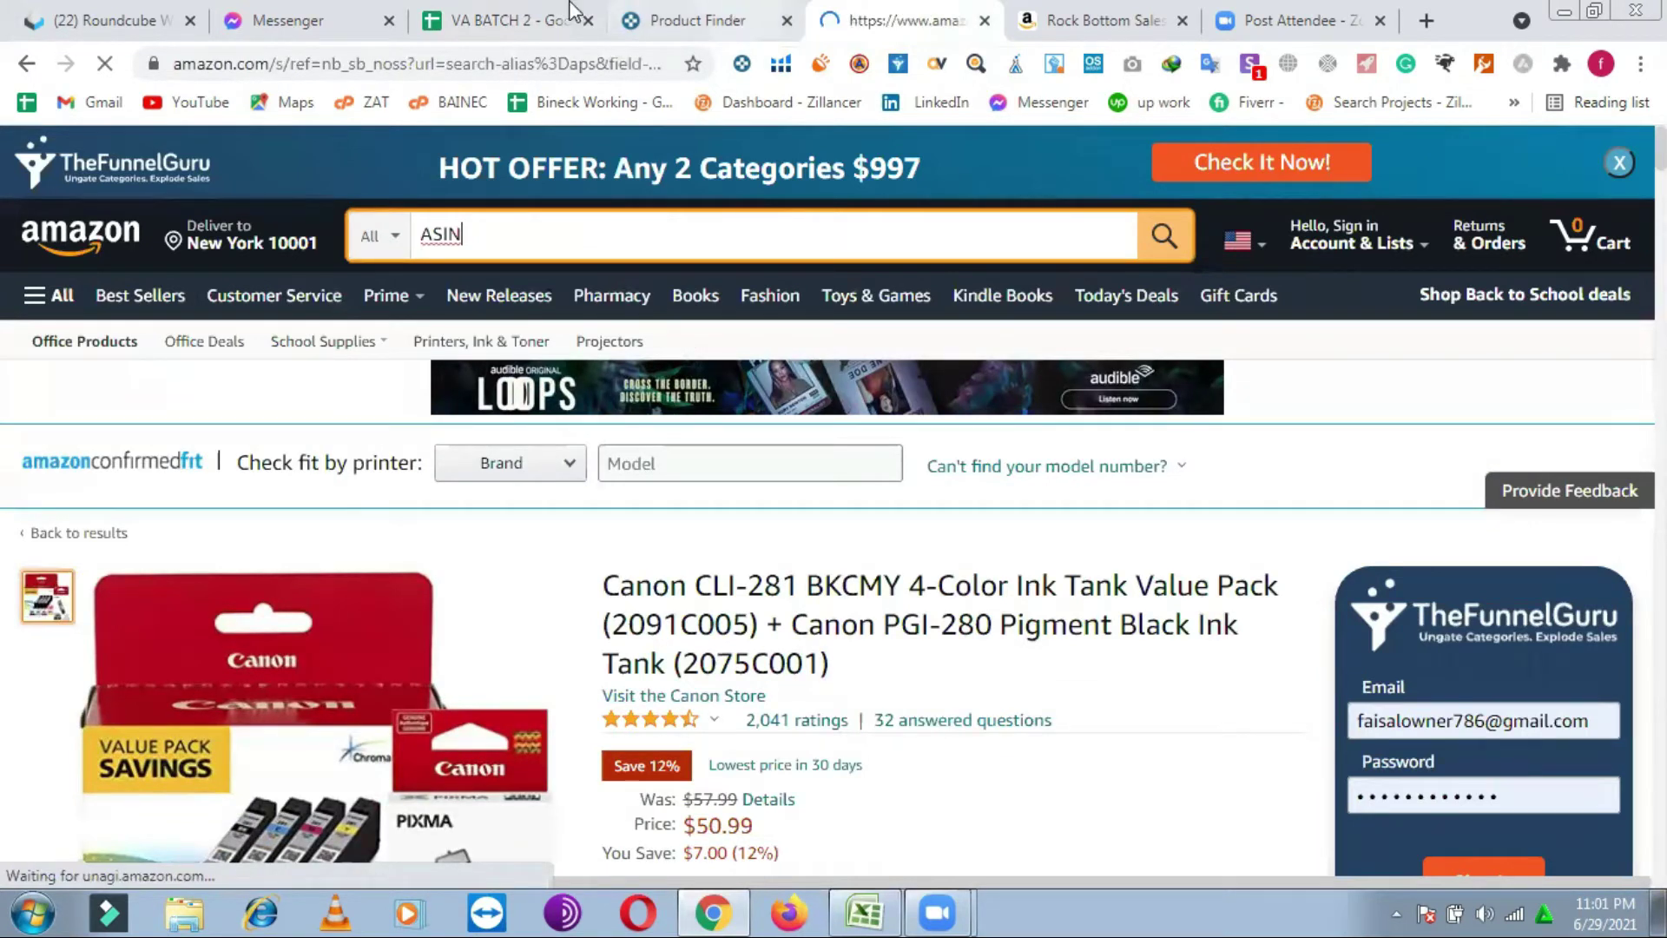
Step: Copy the ASIN B081RH6LS1 from the first shantistore row of the sheet and search Amazon for it
key(ctrl+shift+Tab)
key(ctrl+shift+Tab)
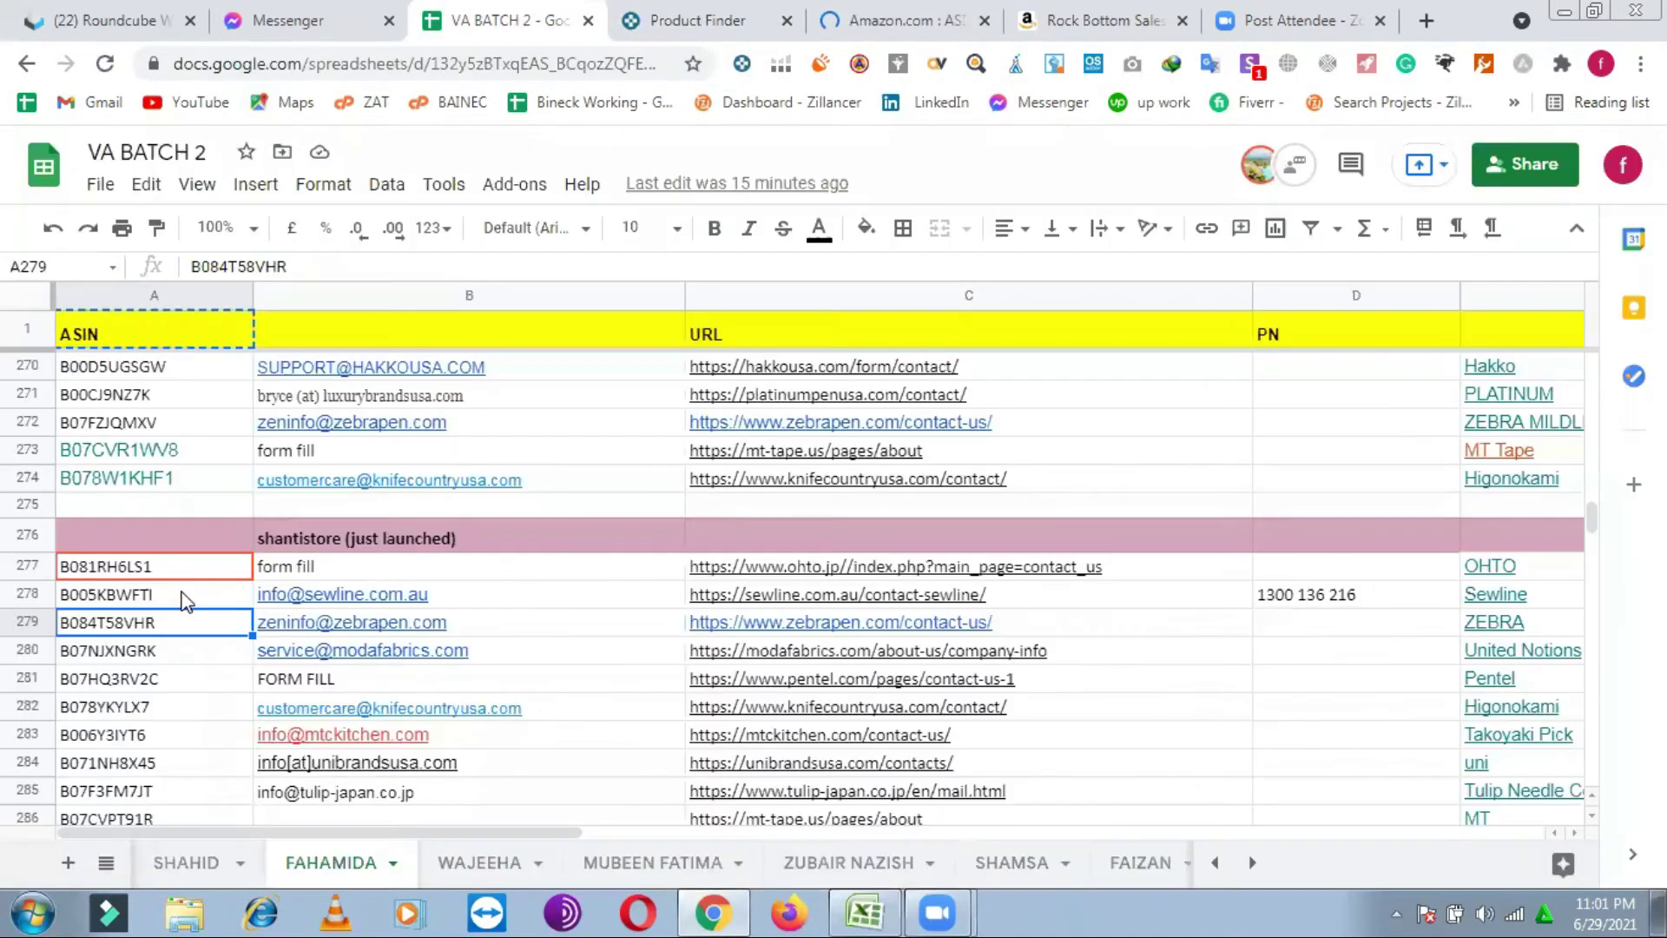
double_click(174, 564)
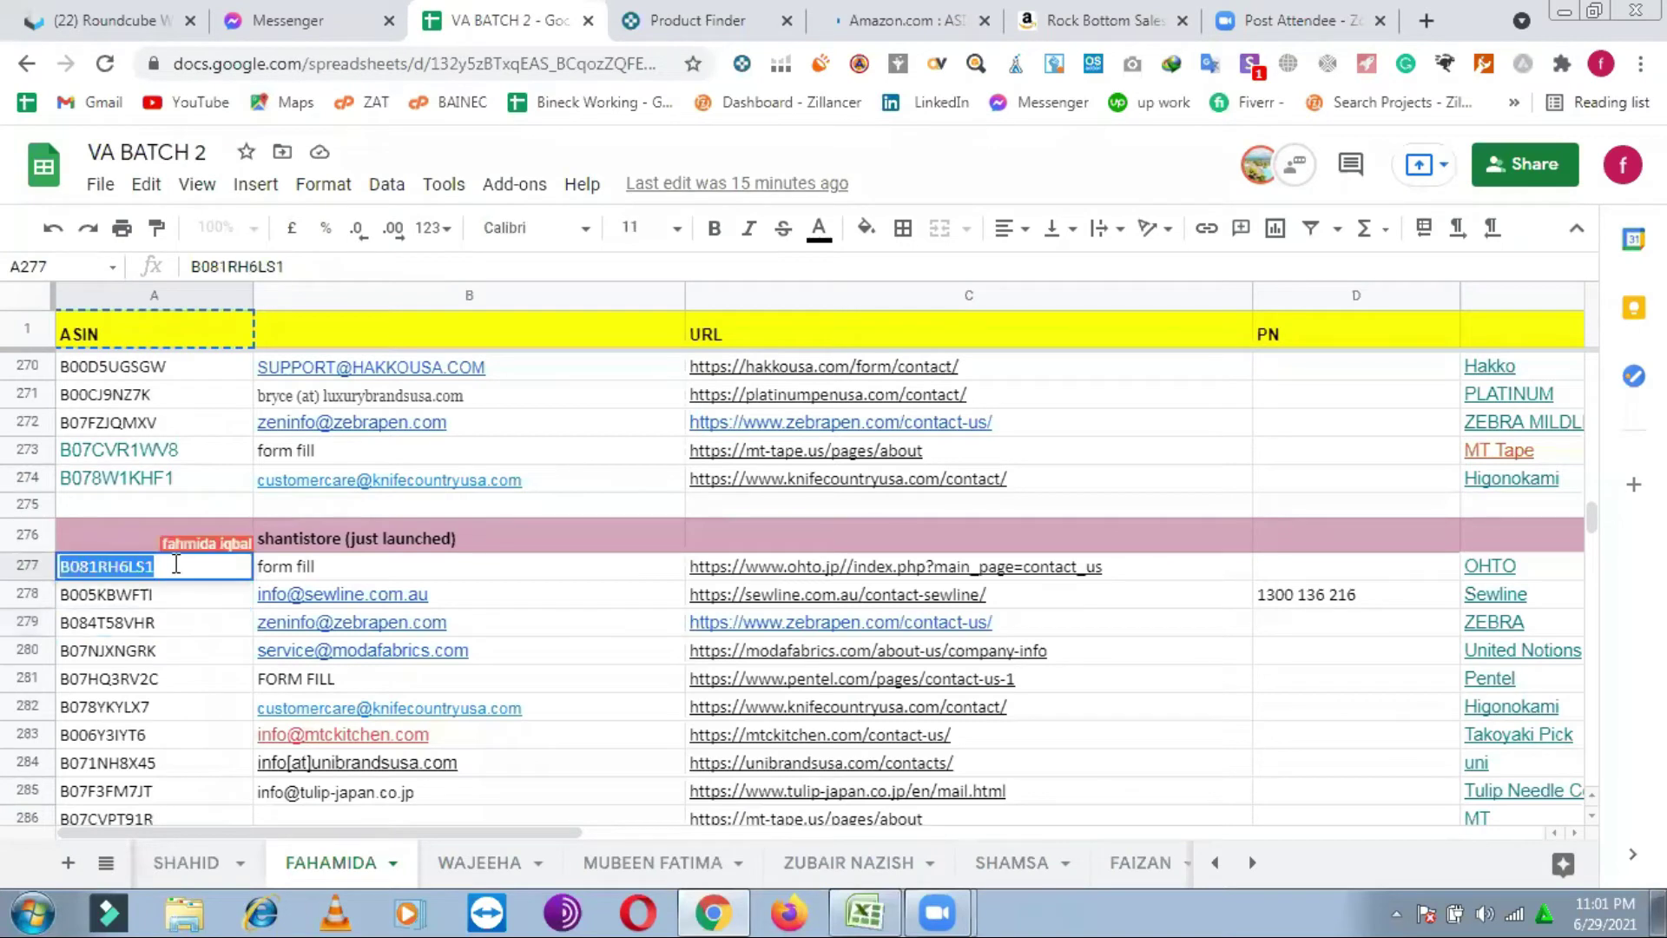
right_click(174, 564)
click(230, 212)
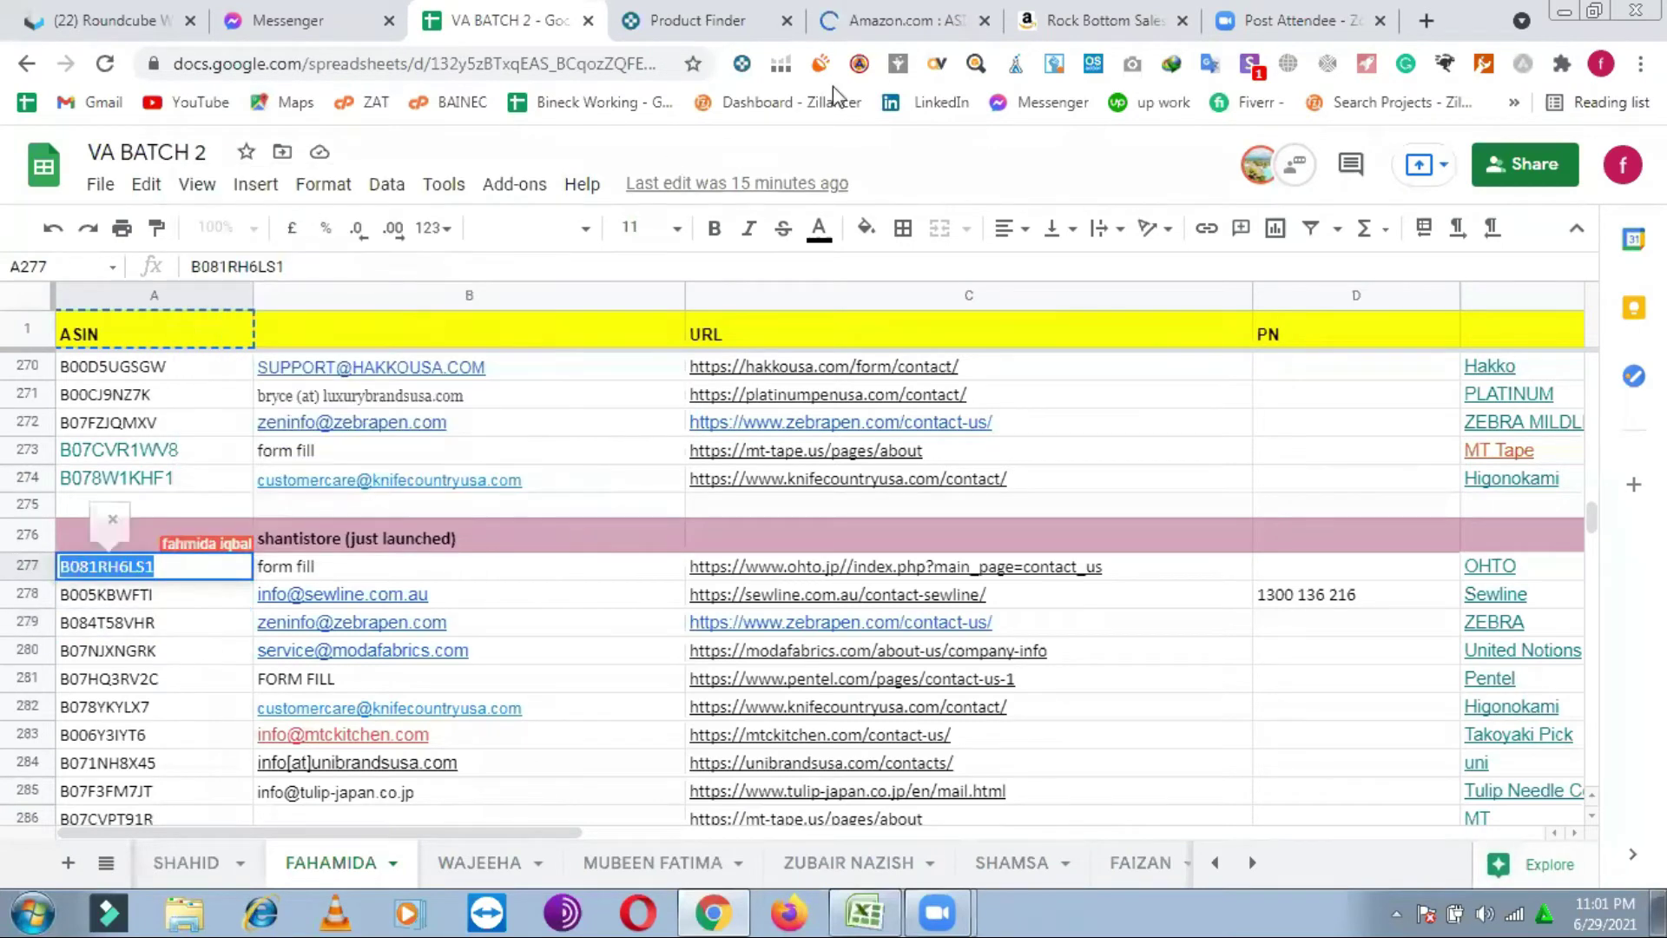
click(873, 3)
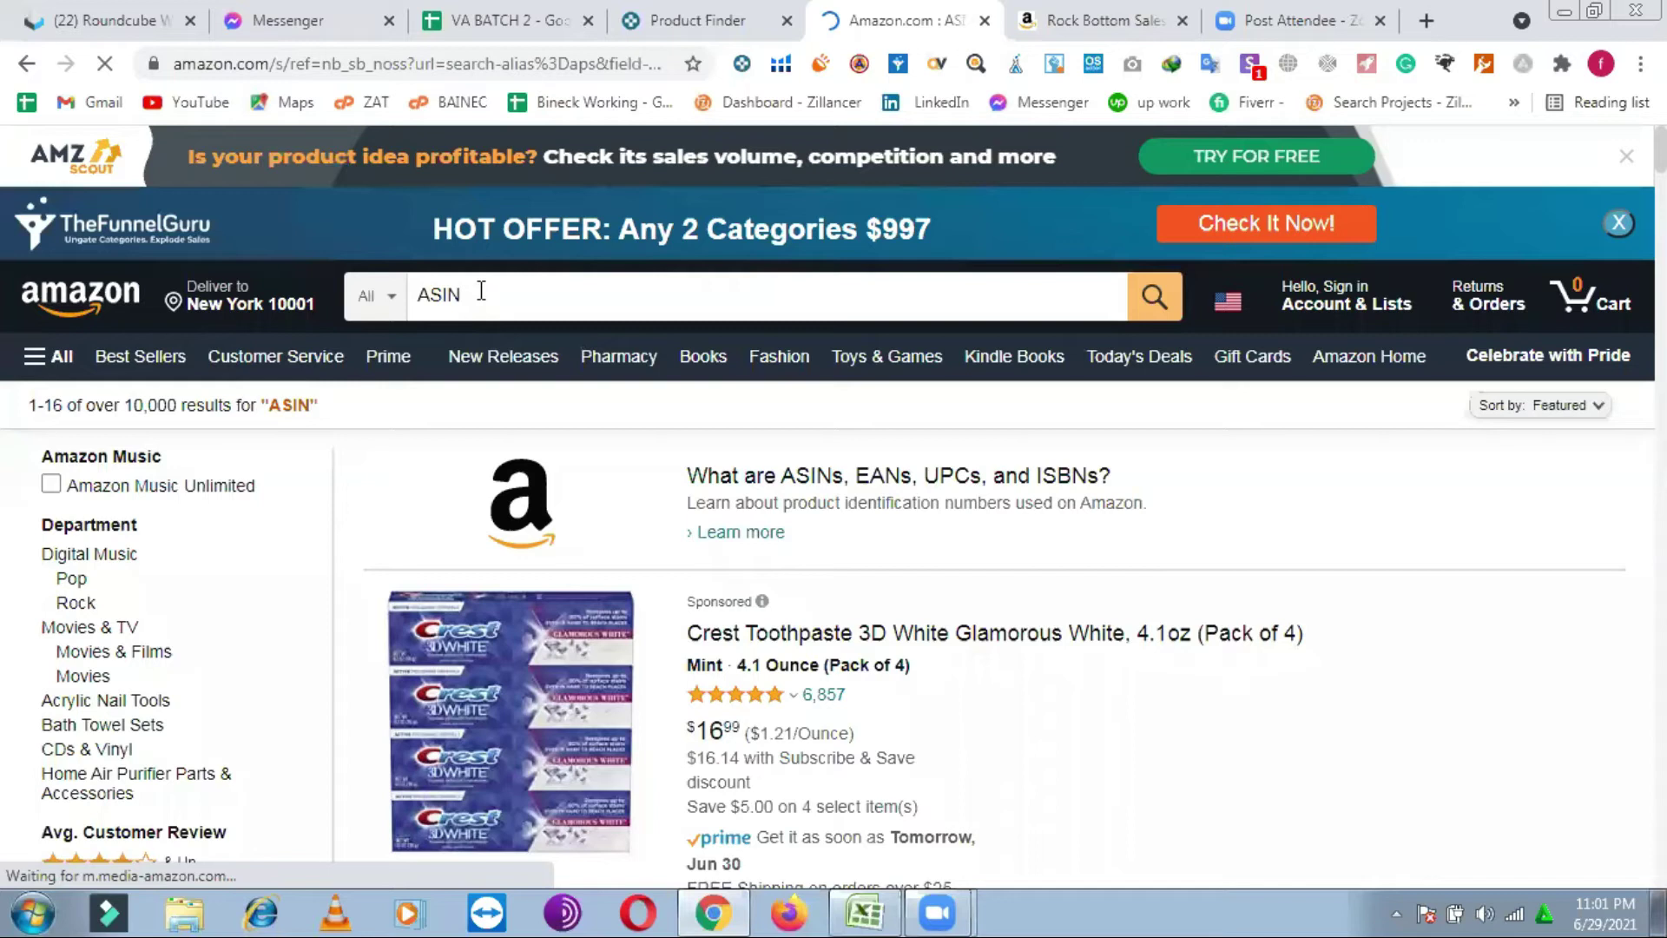
click(410, 297)
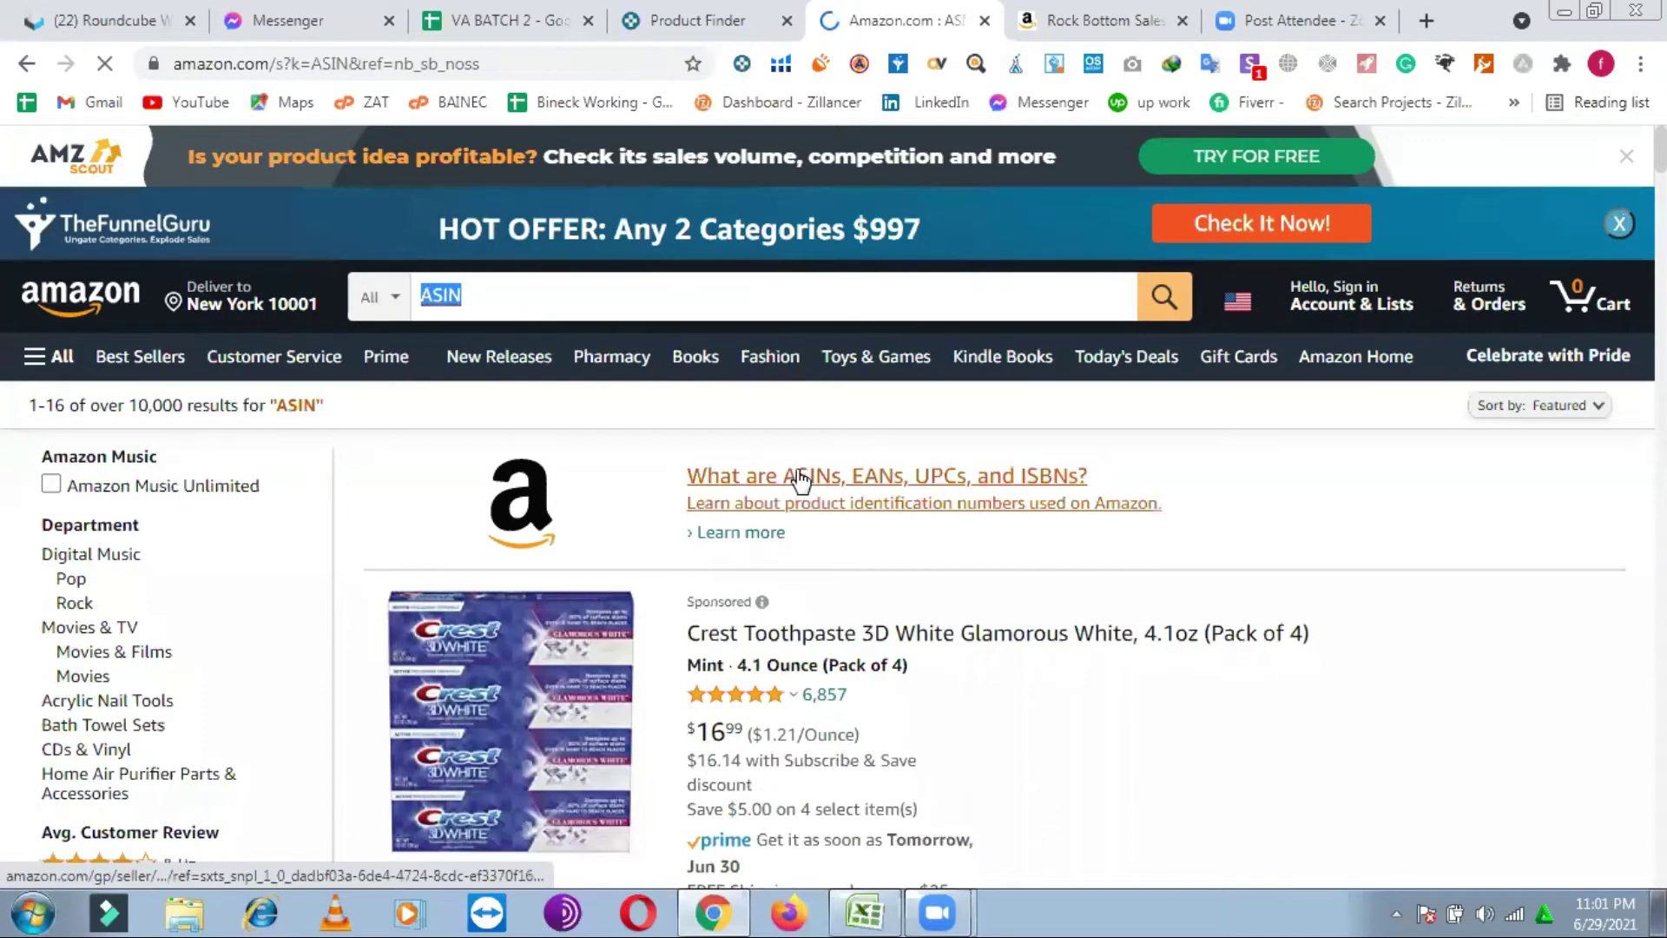
key(ctrl+v)
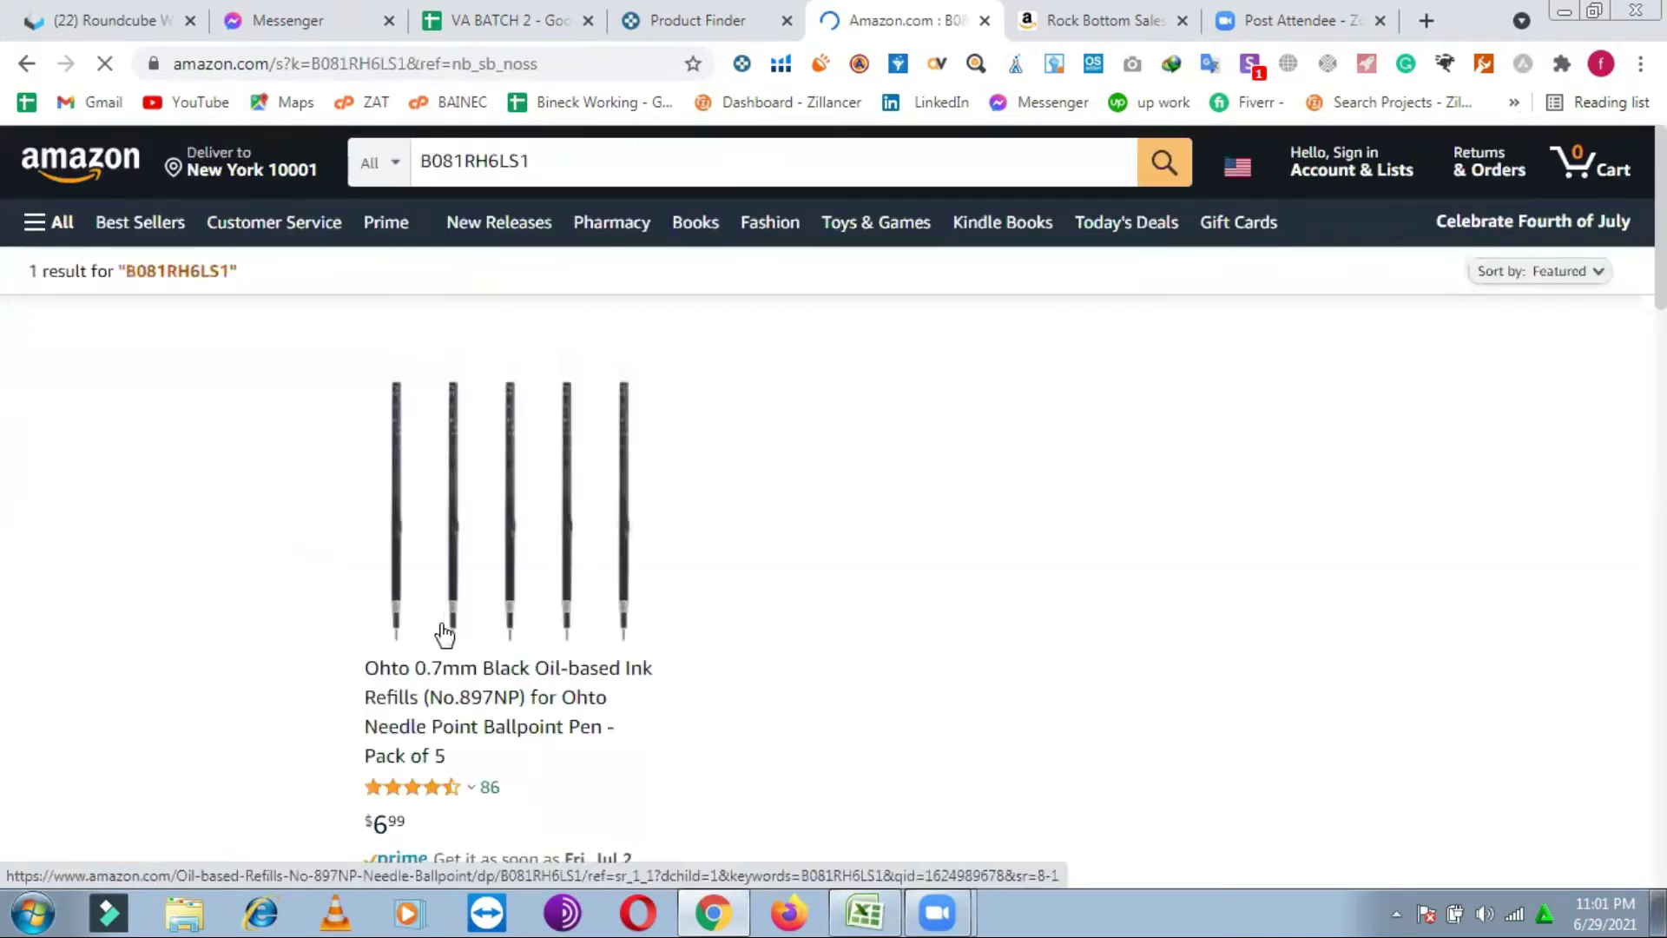
Step: Open the Ohto 0.7mm Black Oil-based Ink Refills product page and display its list of new seller offers
scroll(444, 633, down, 3)
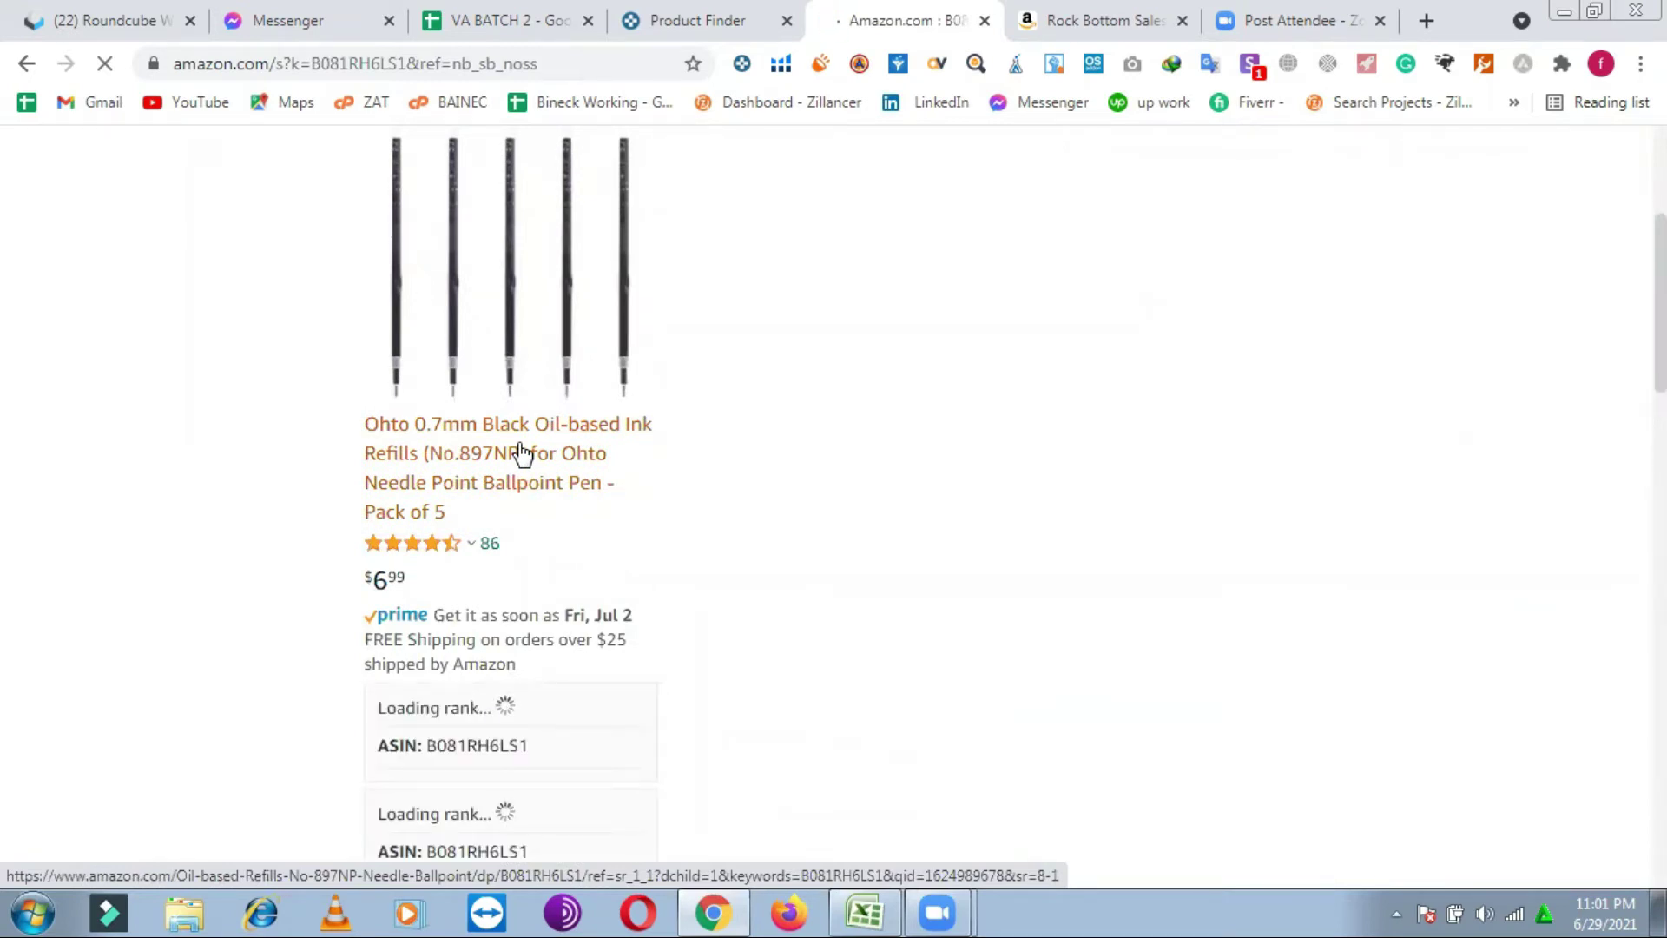
click(521, 452)
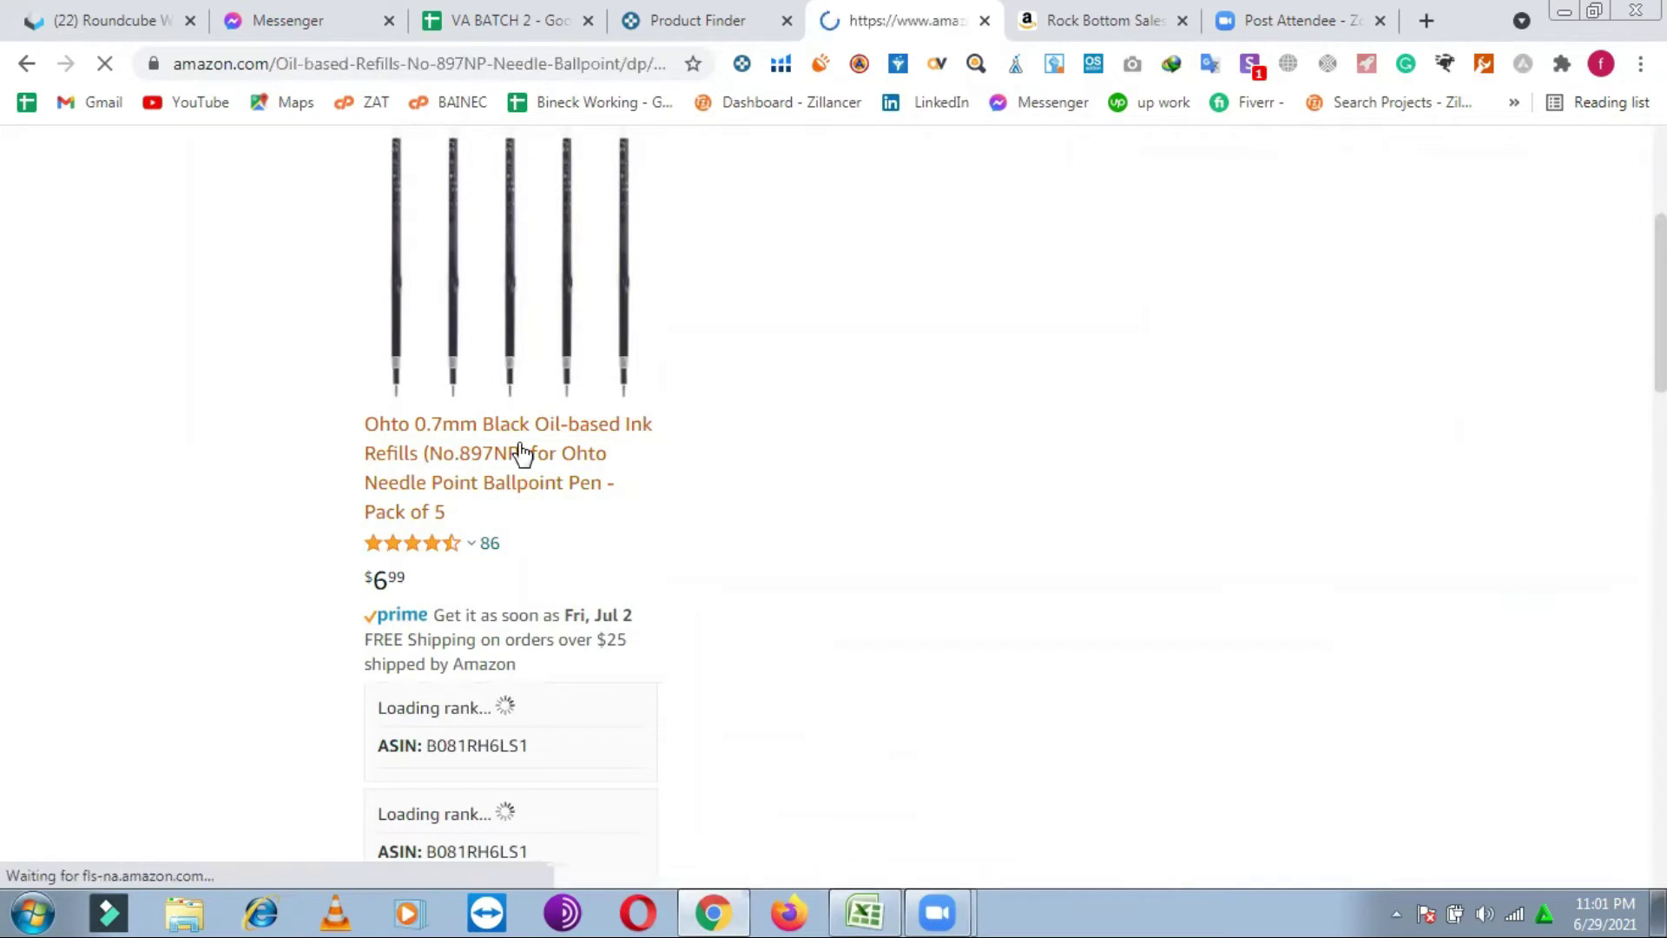
scroll(1192, 638, down, 6)
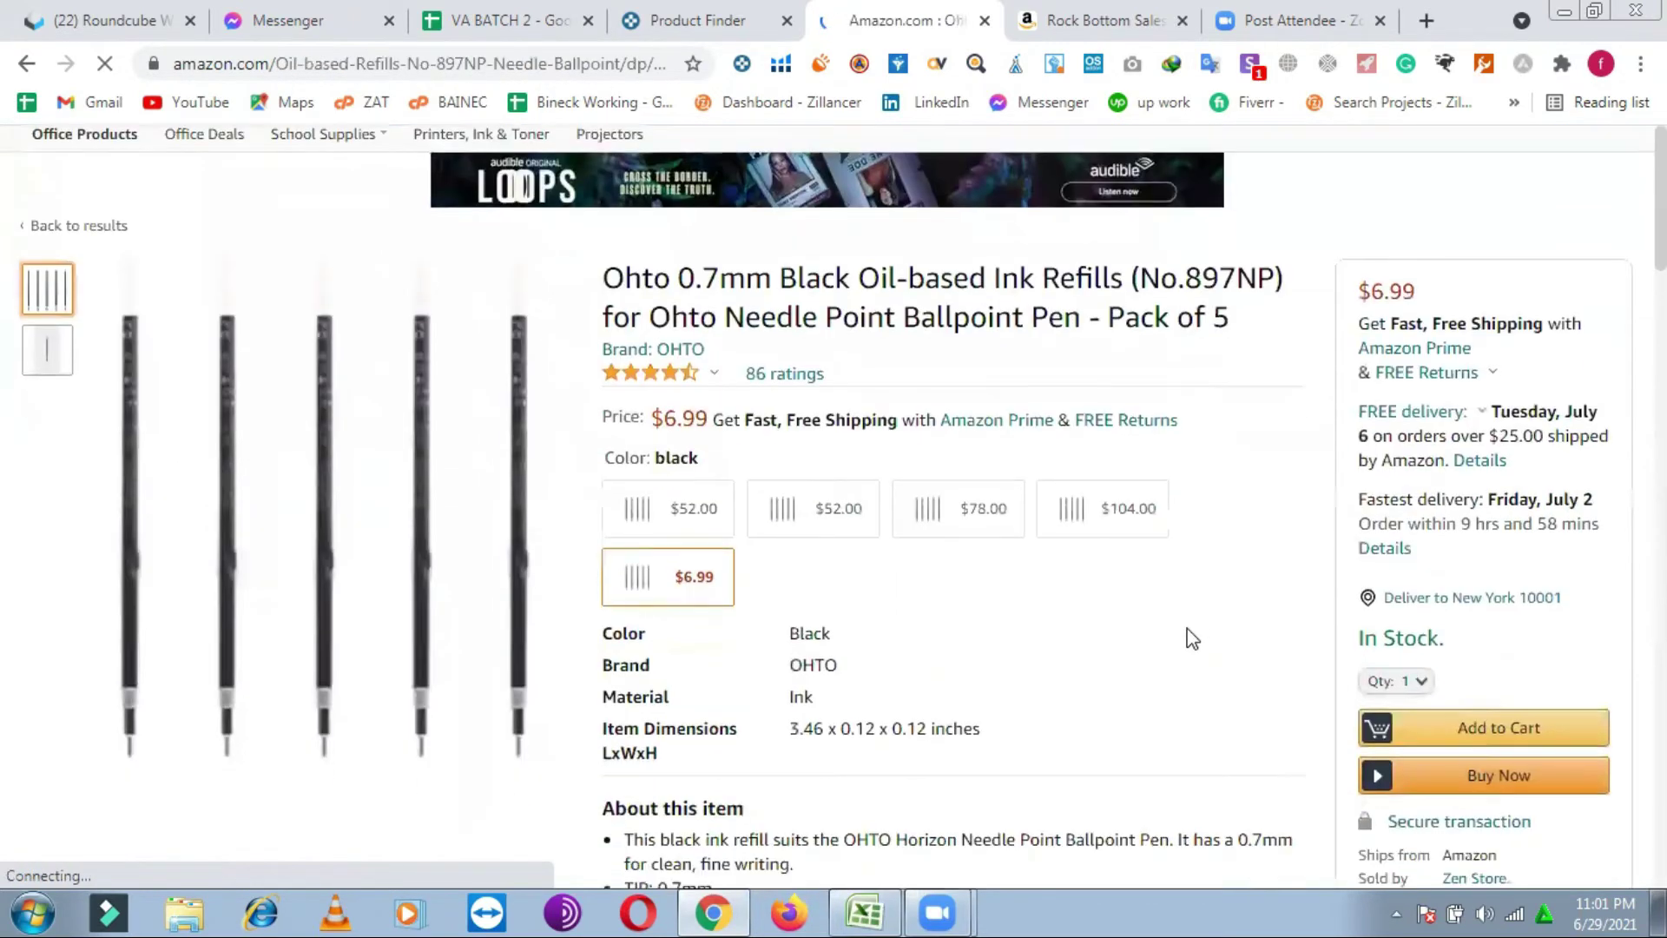
scroll(1192, 638, up, 5)
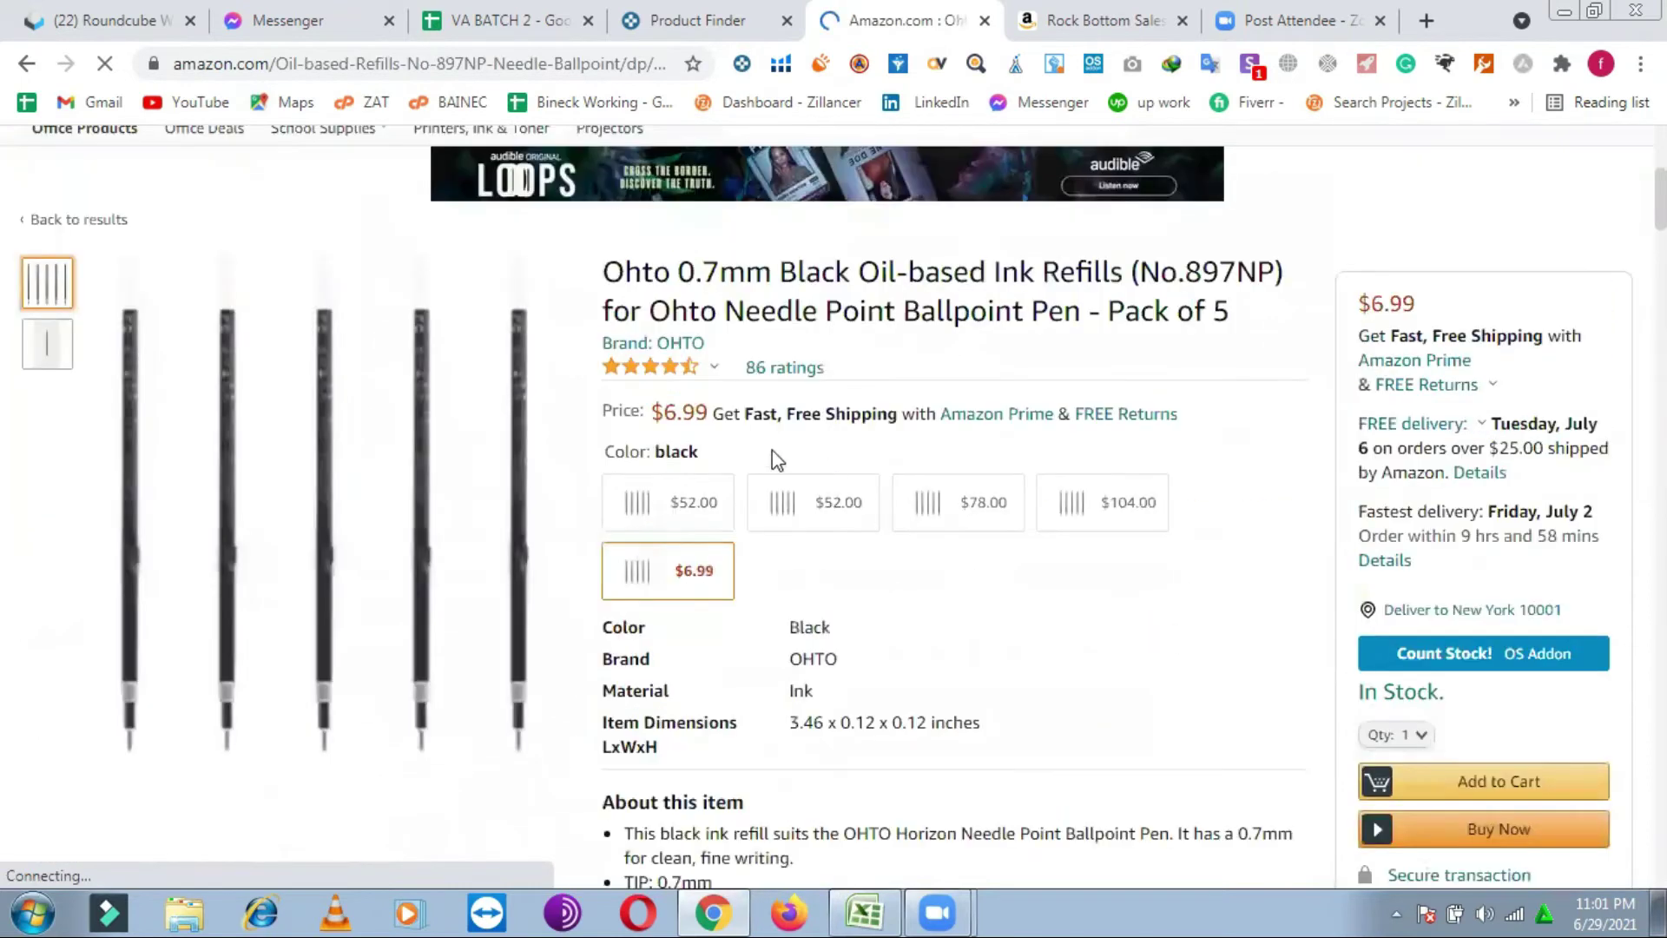
scroll(770, 458, down, 5)
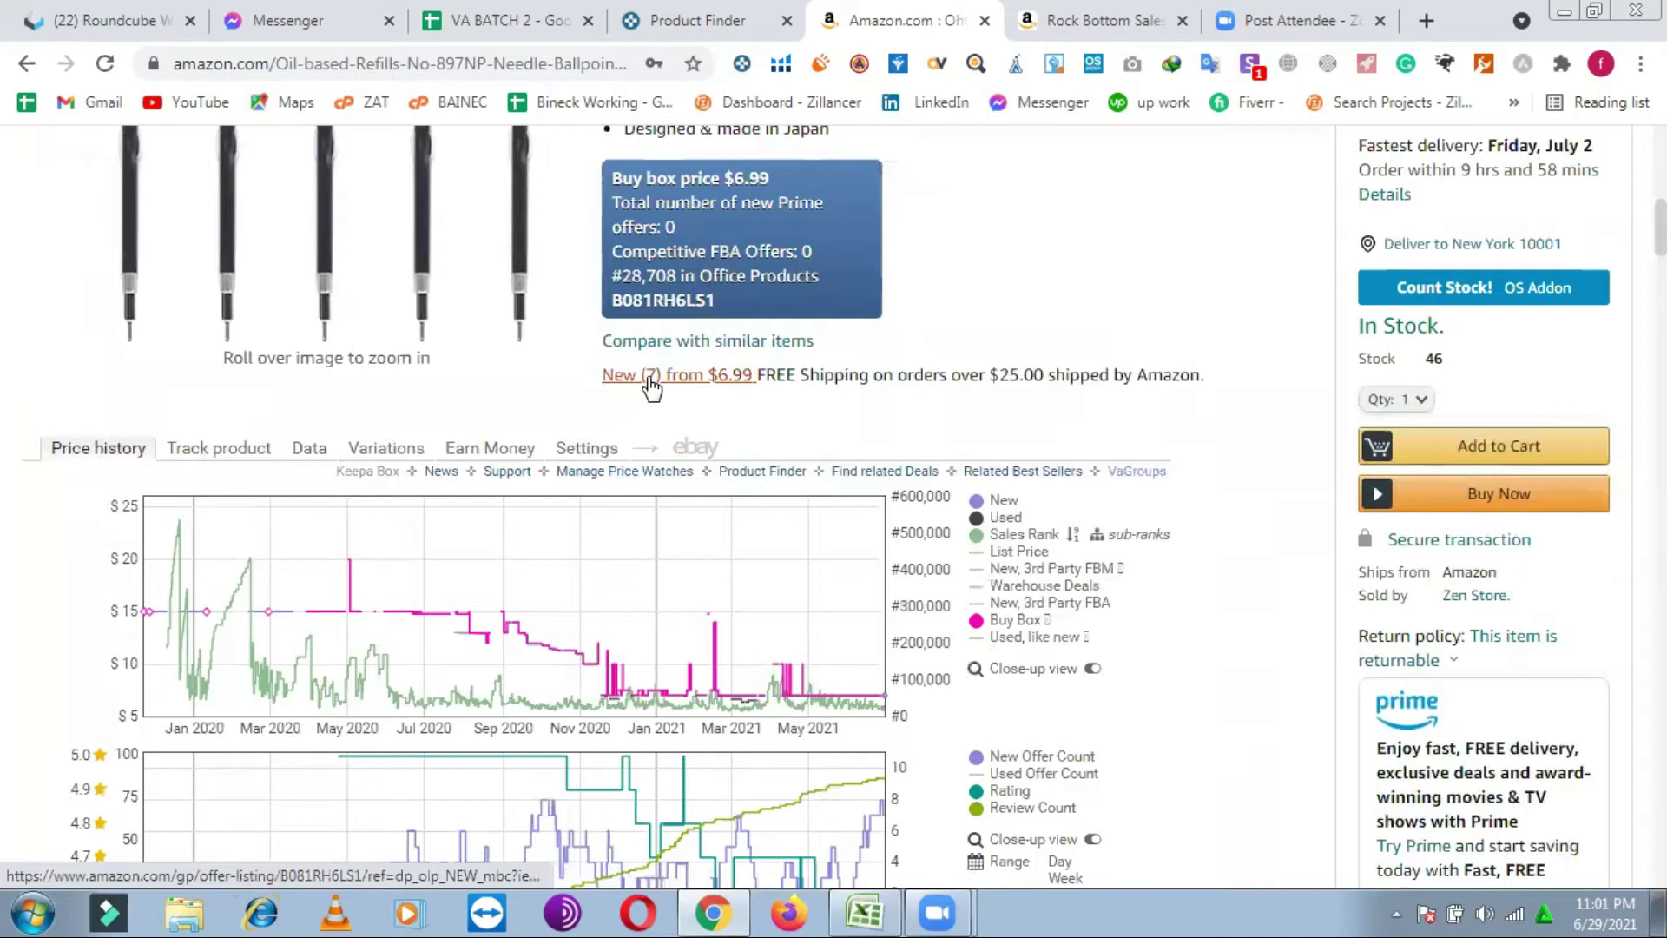
click(651, 387)
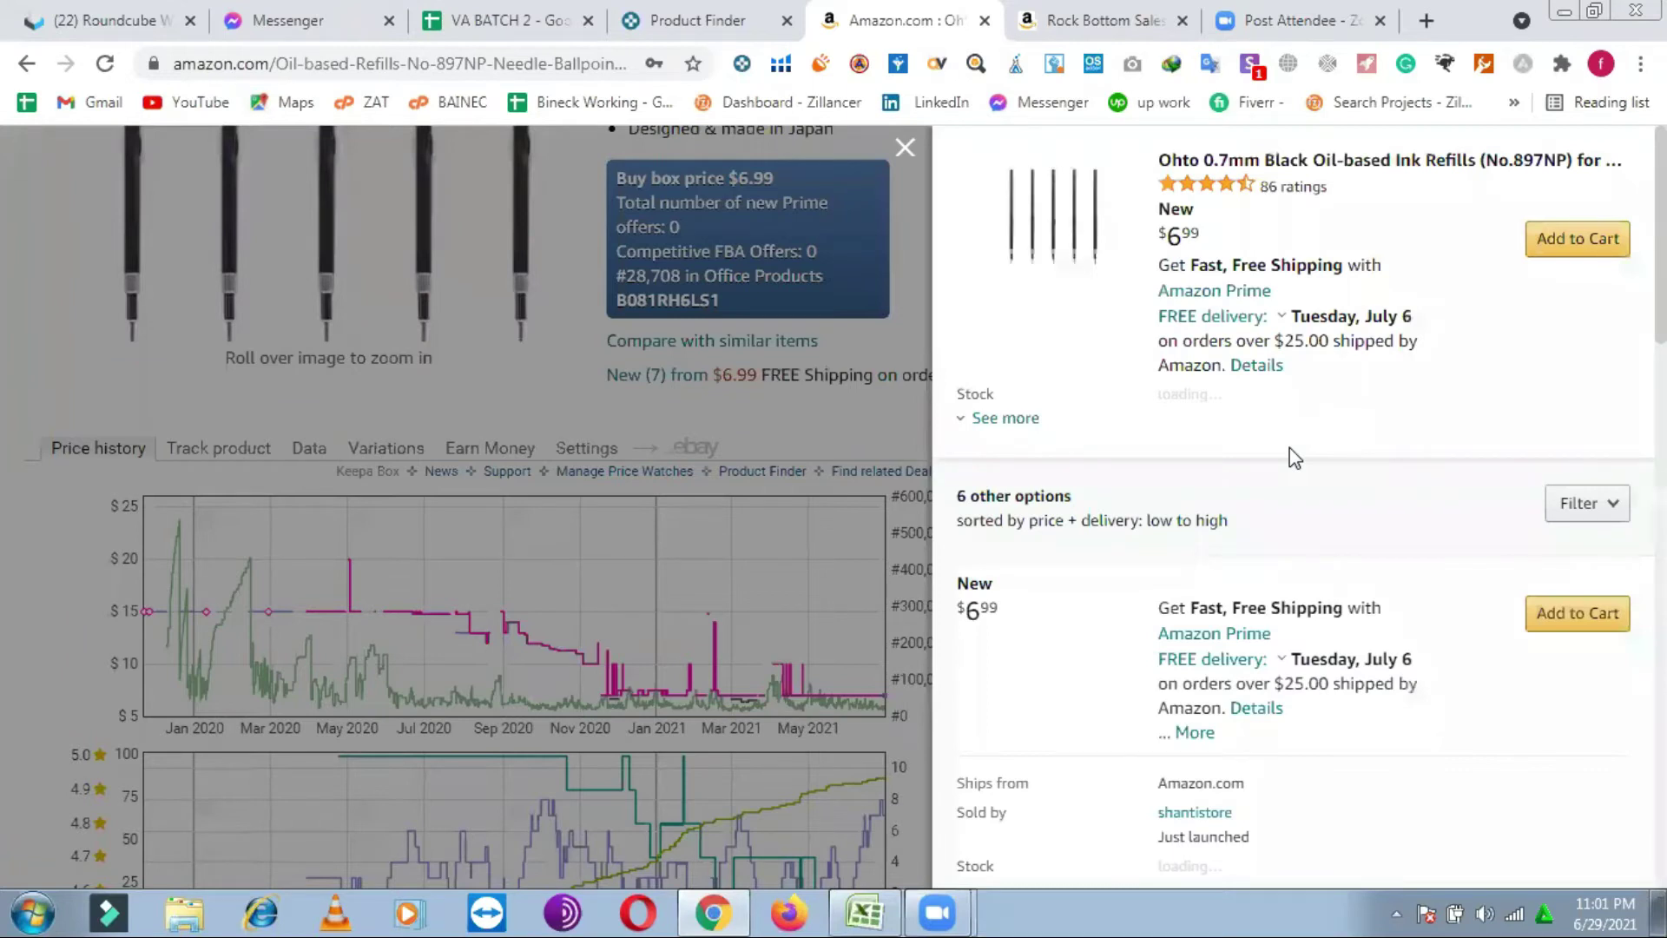
Step: Find shantistore among the product's sellers and open its storefront with the brand list
scroll(1295, 458, down, 6)
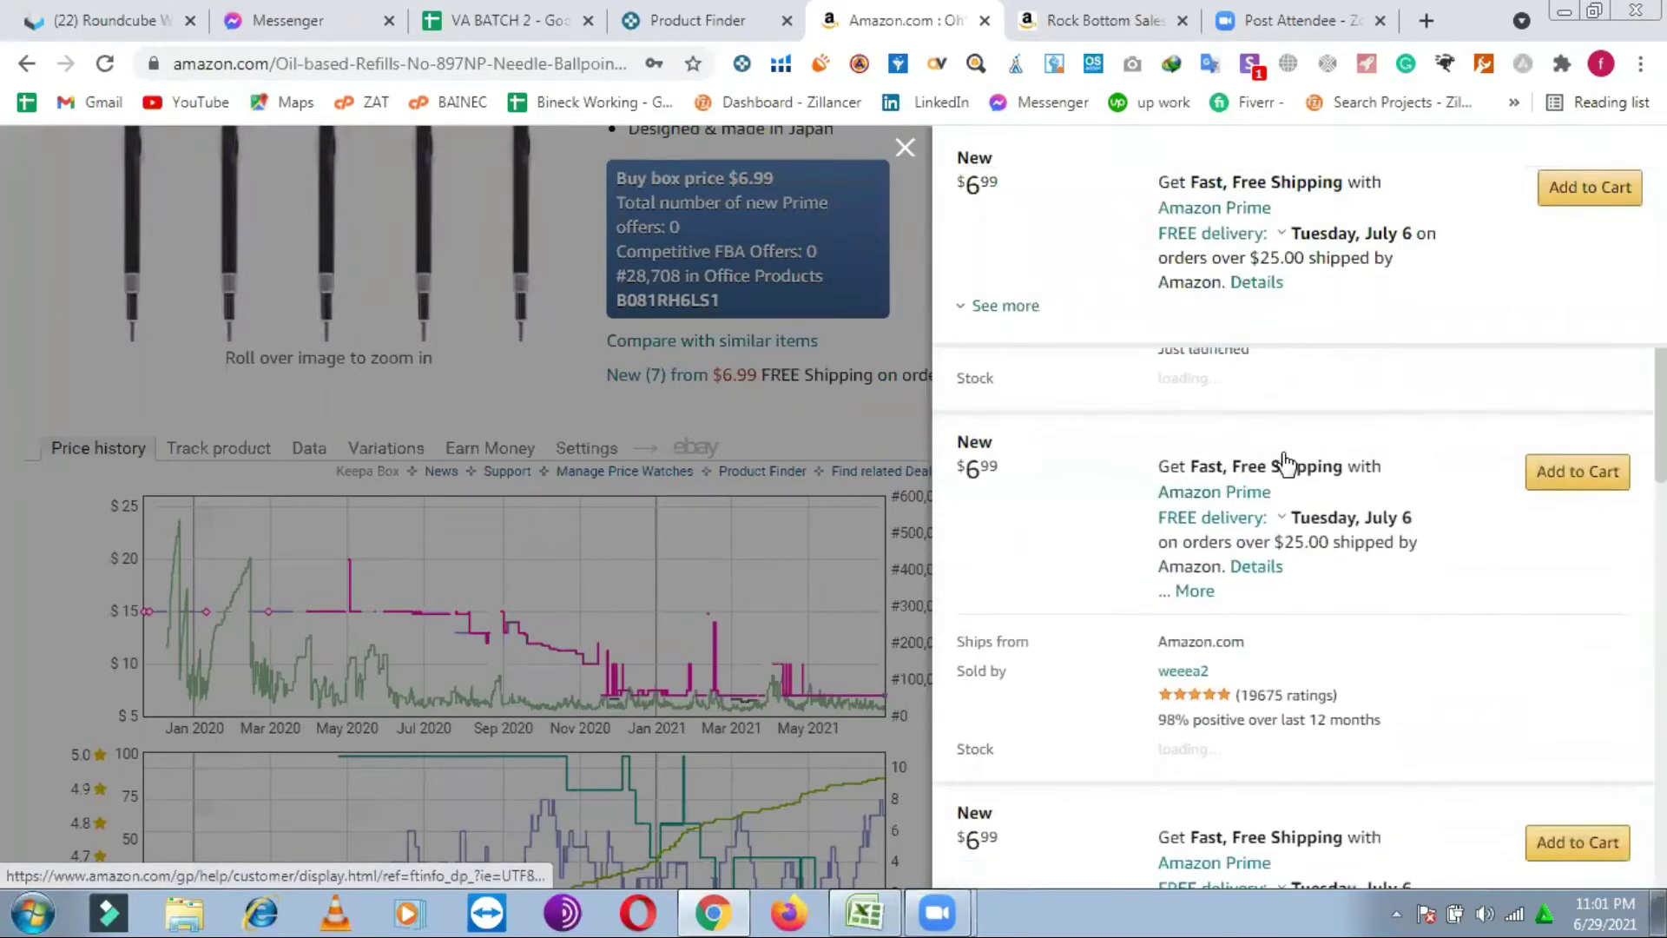
scroll(1286, 462, down, 1)
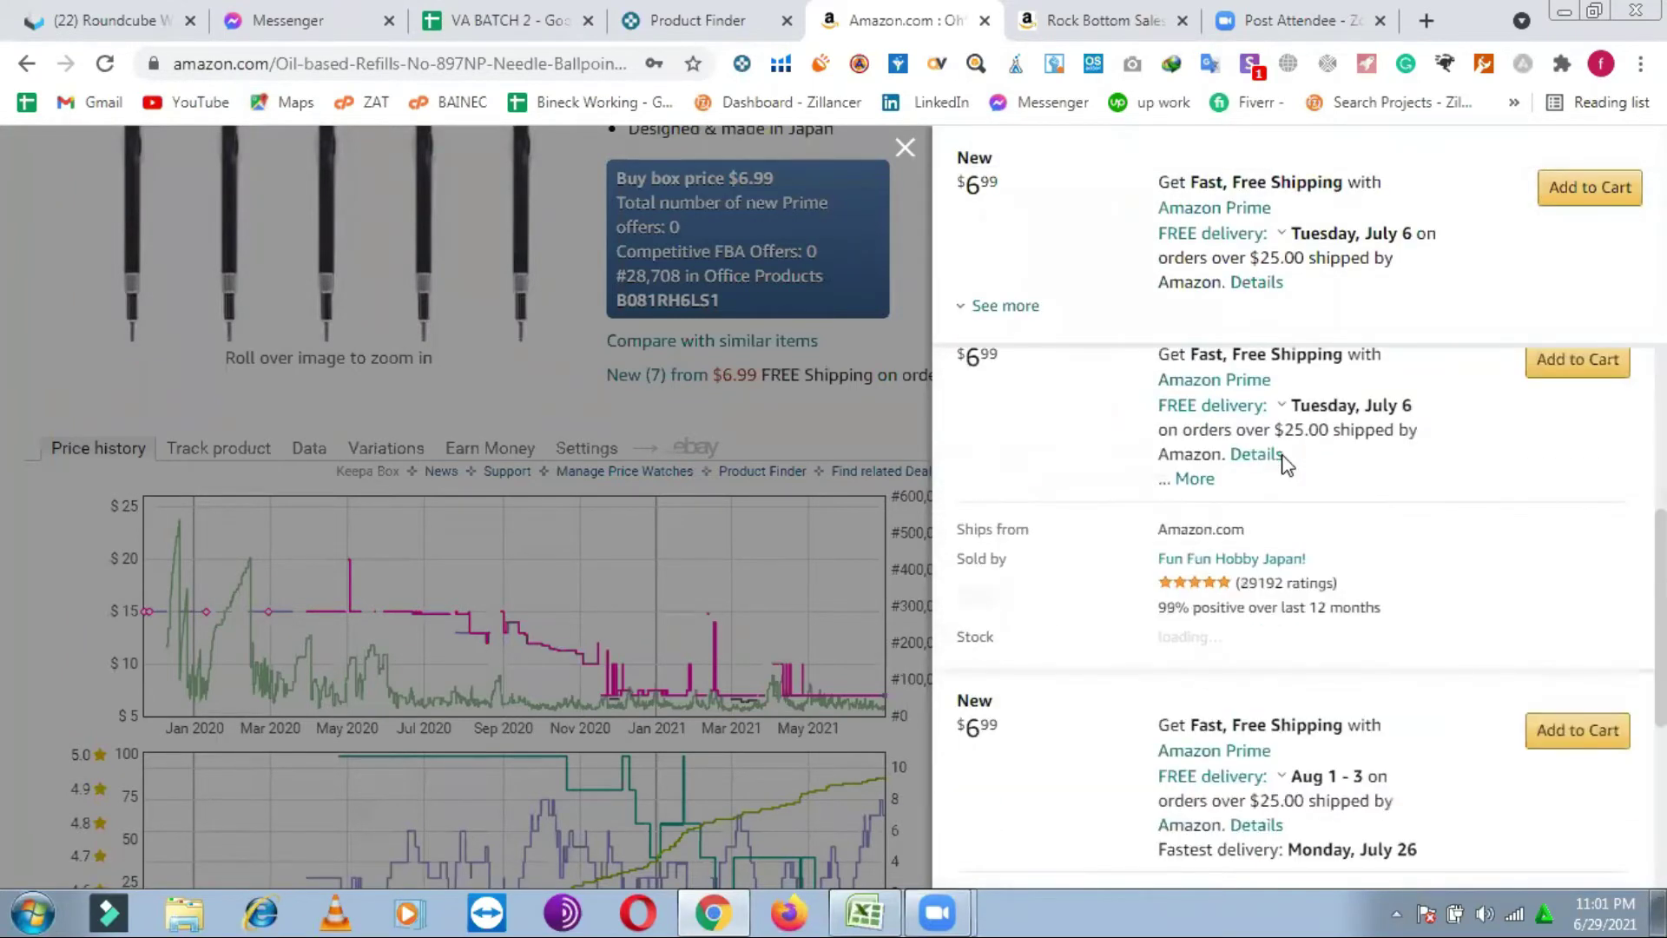
scroll(1285, 460, down, 6)
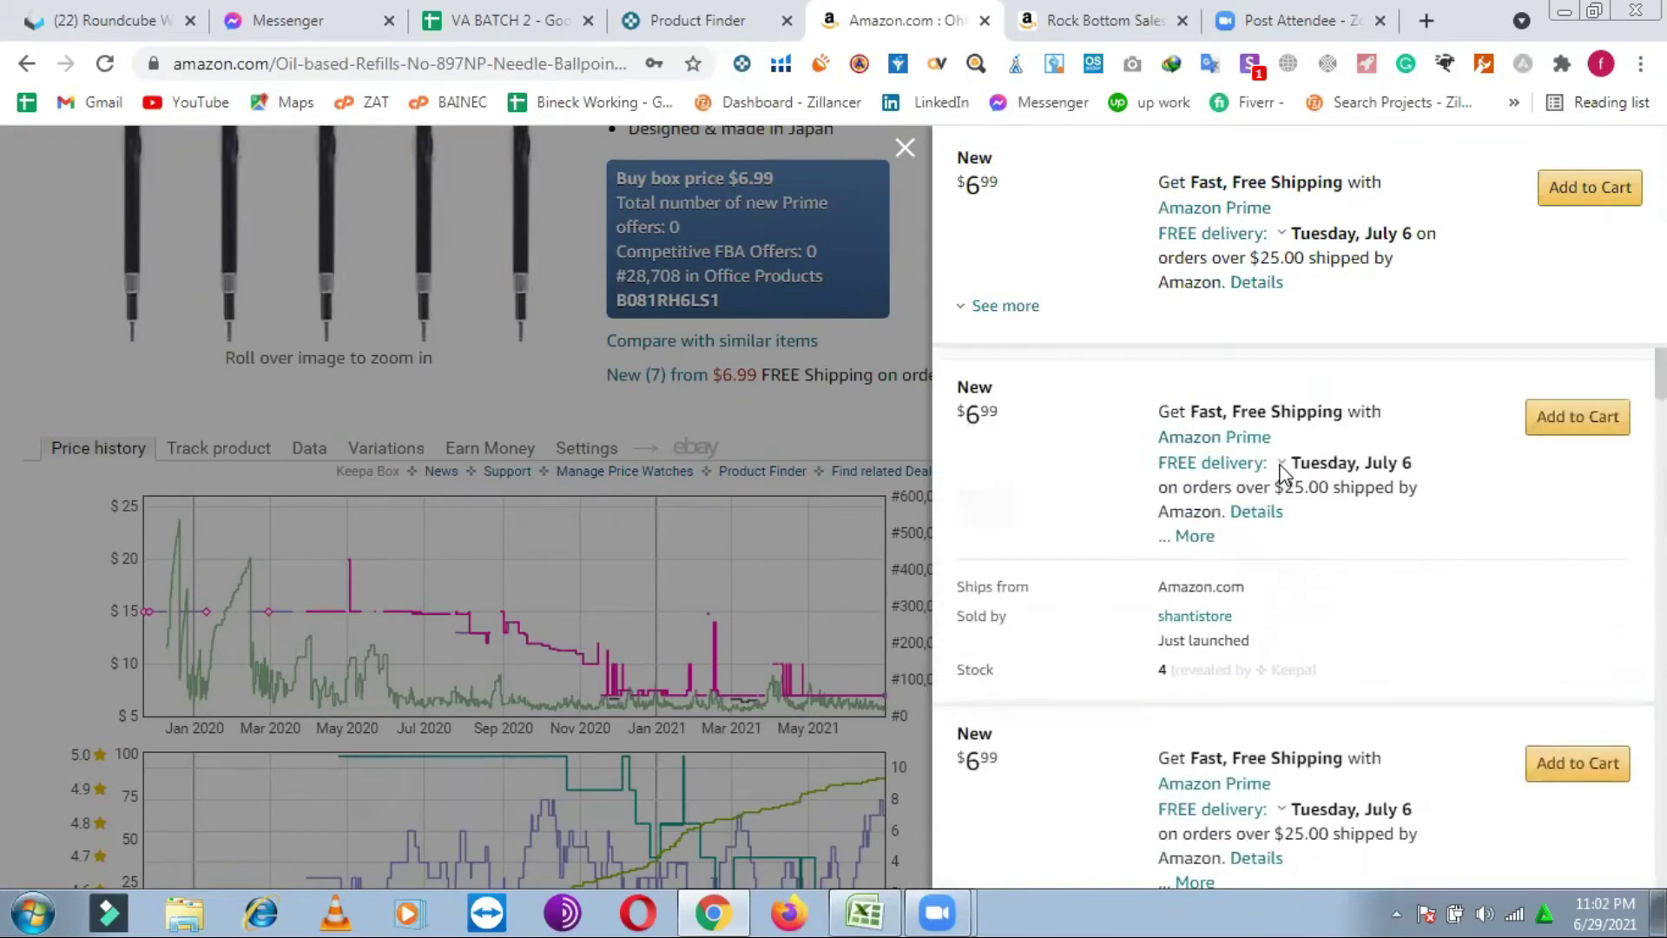
click(1201, 621)
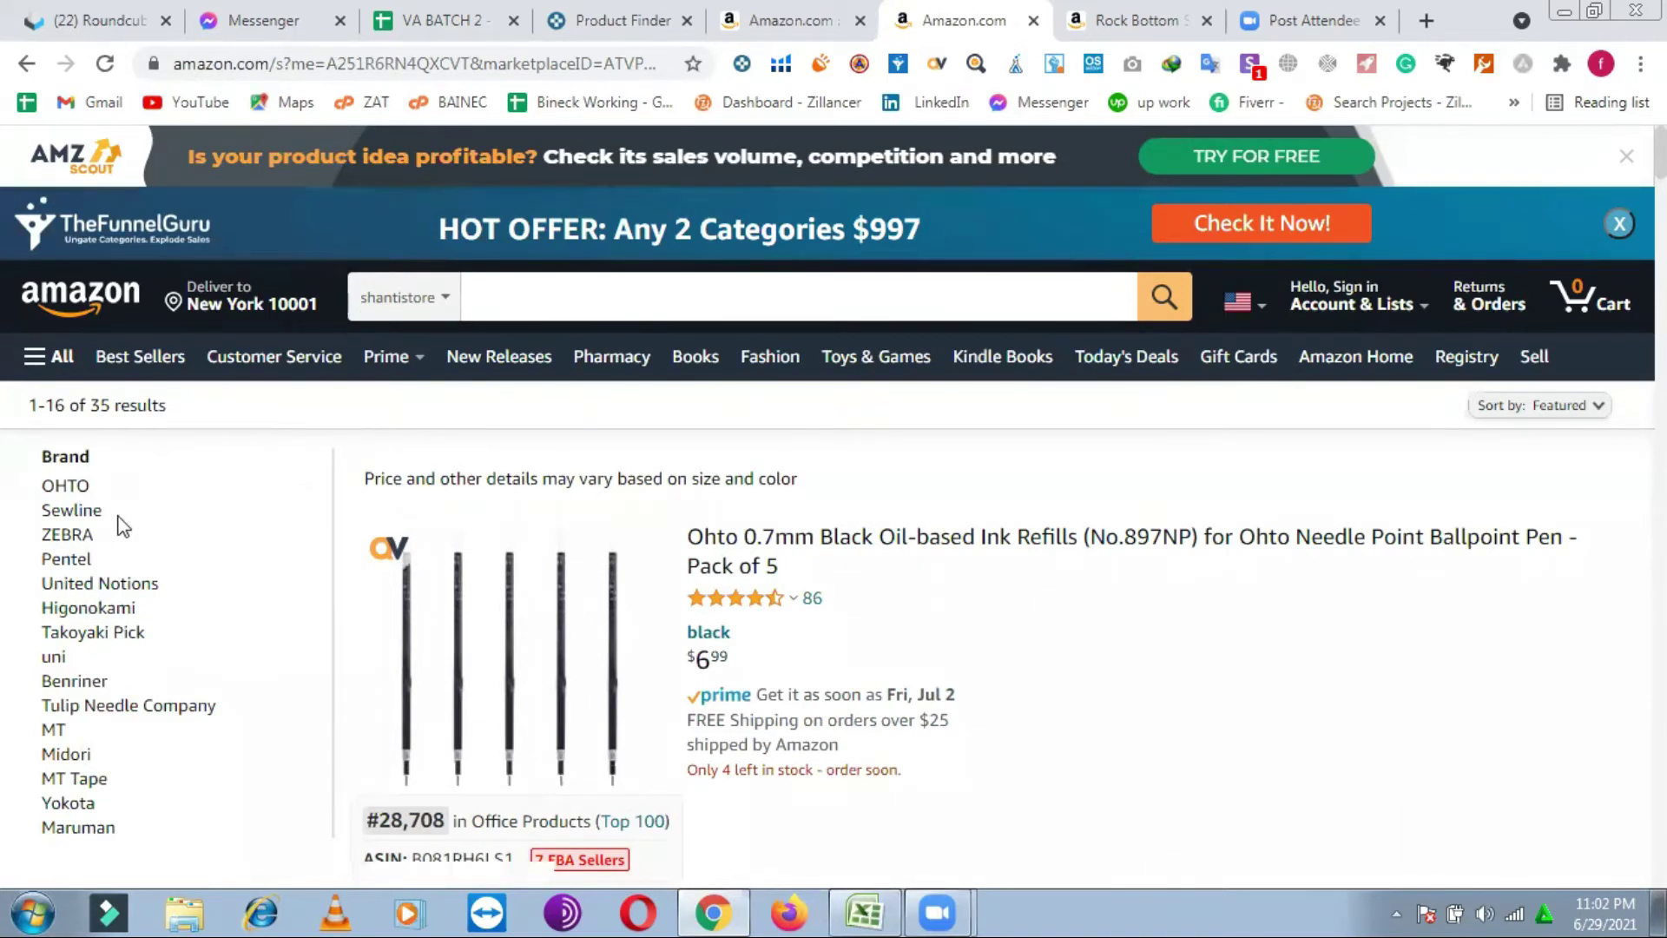
click(808, 19)
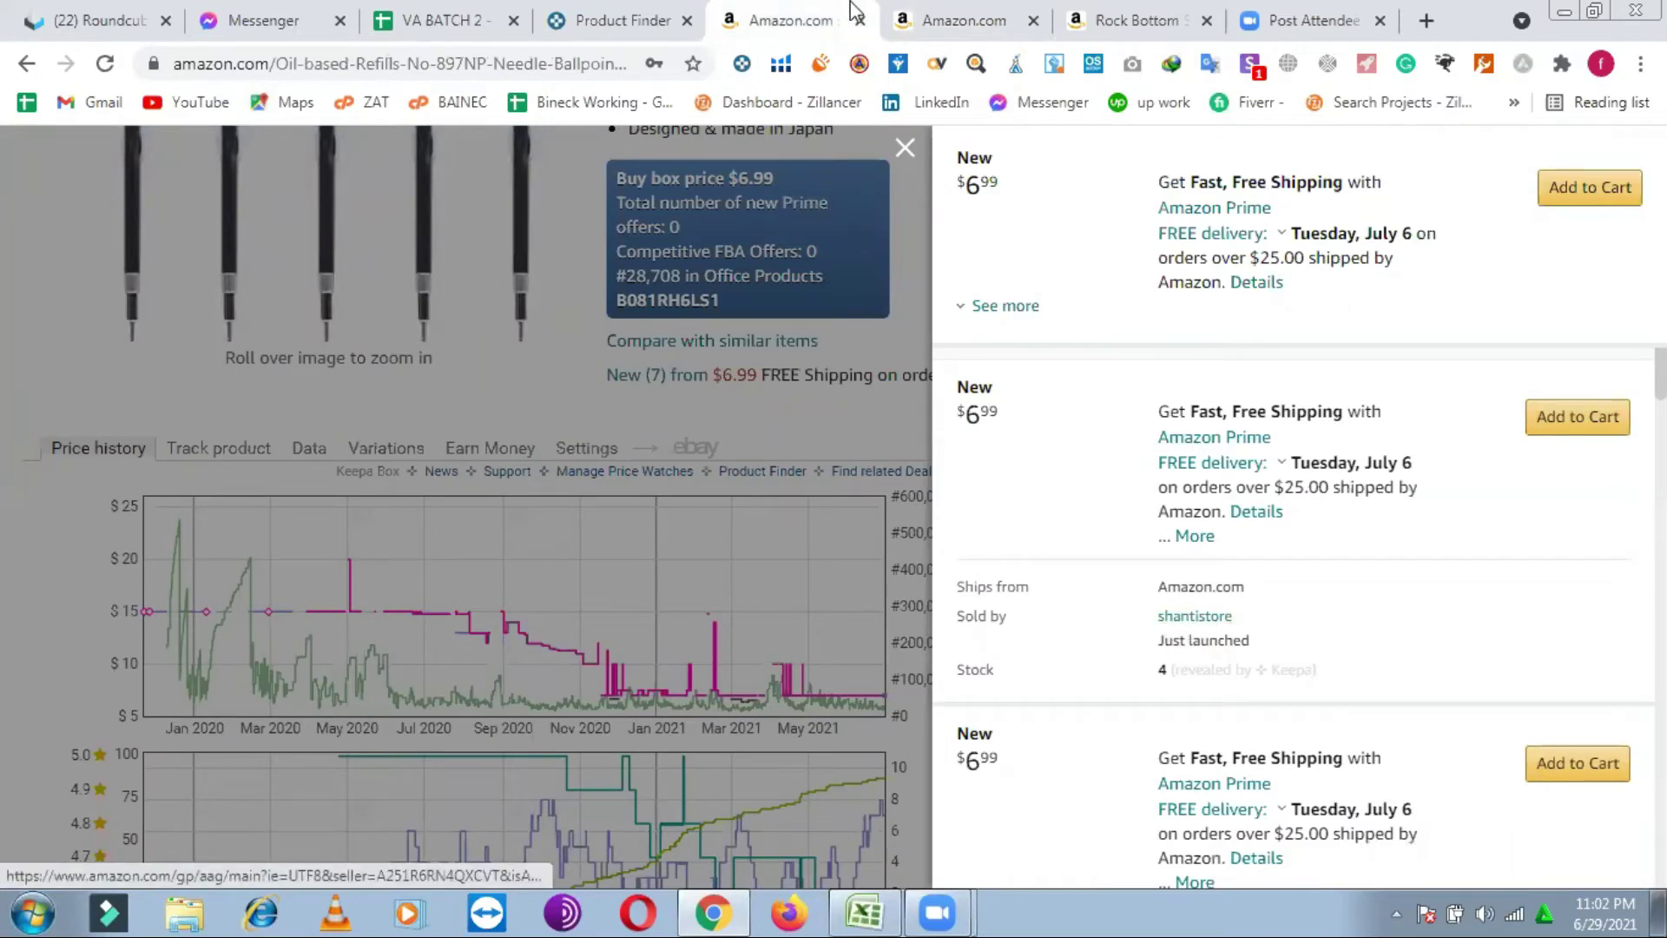
click(974, 12)
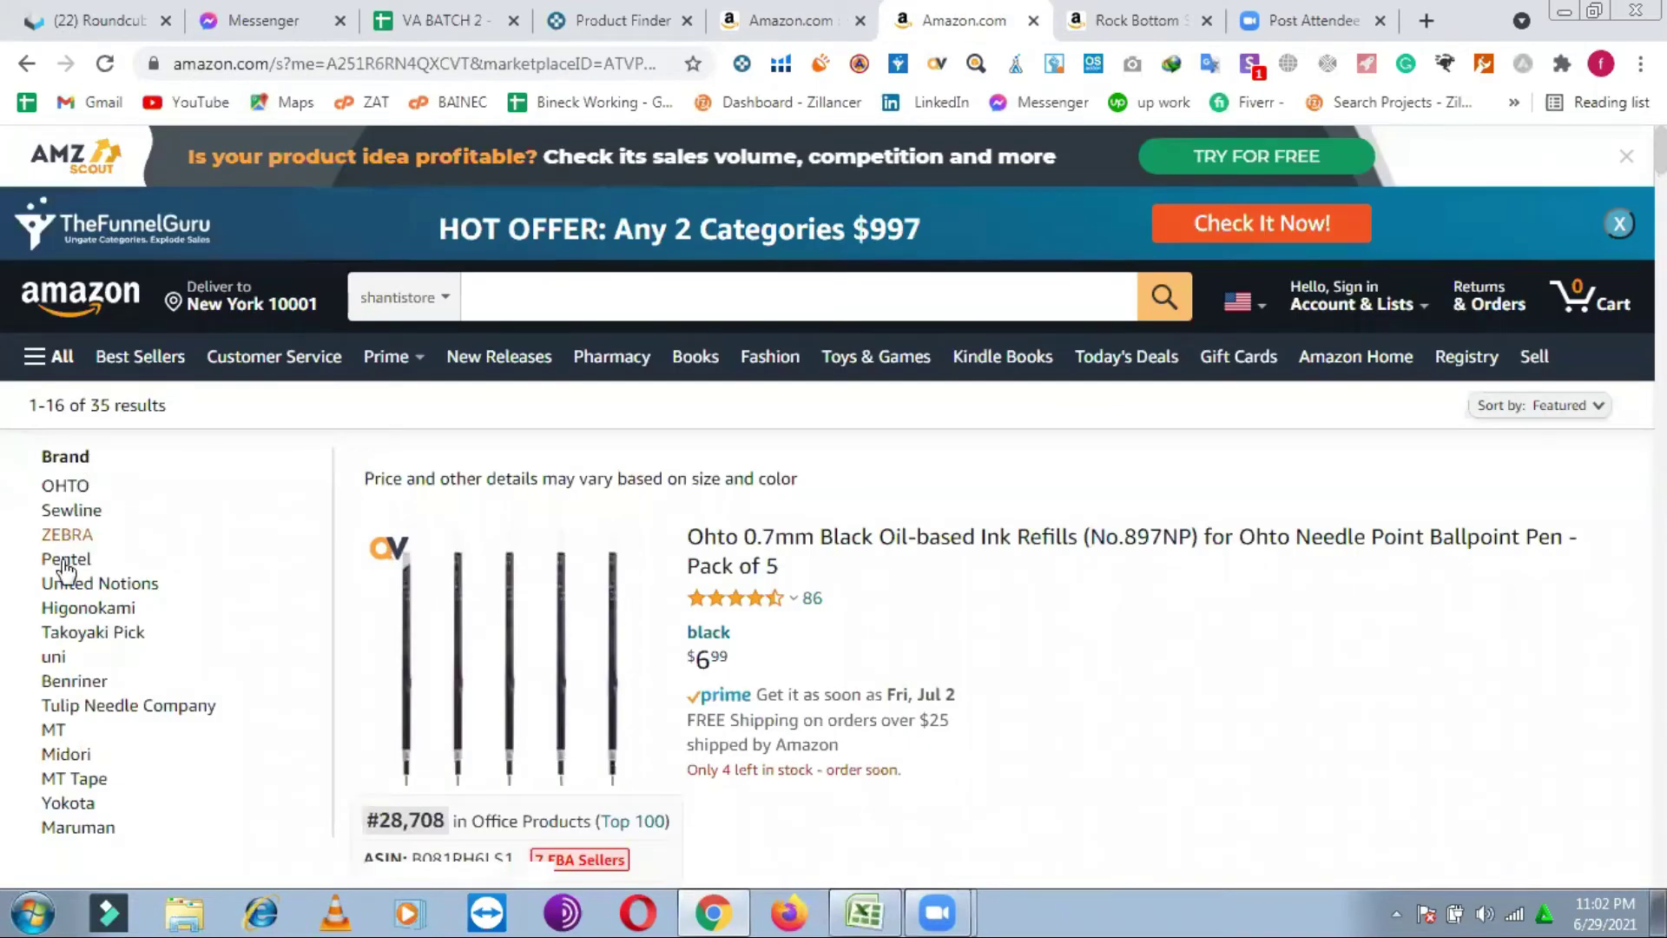
Step: Examine the full brand list of the shantistore storefront
scroll(69, 580, down, 1)
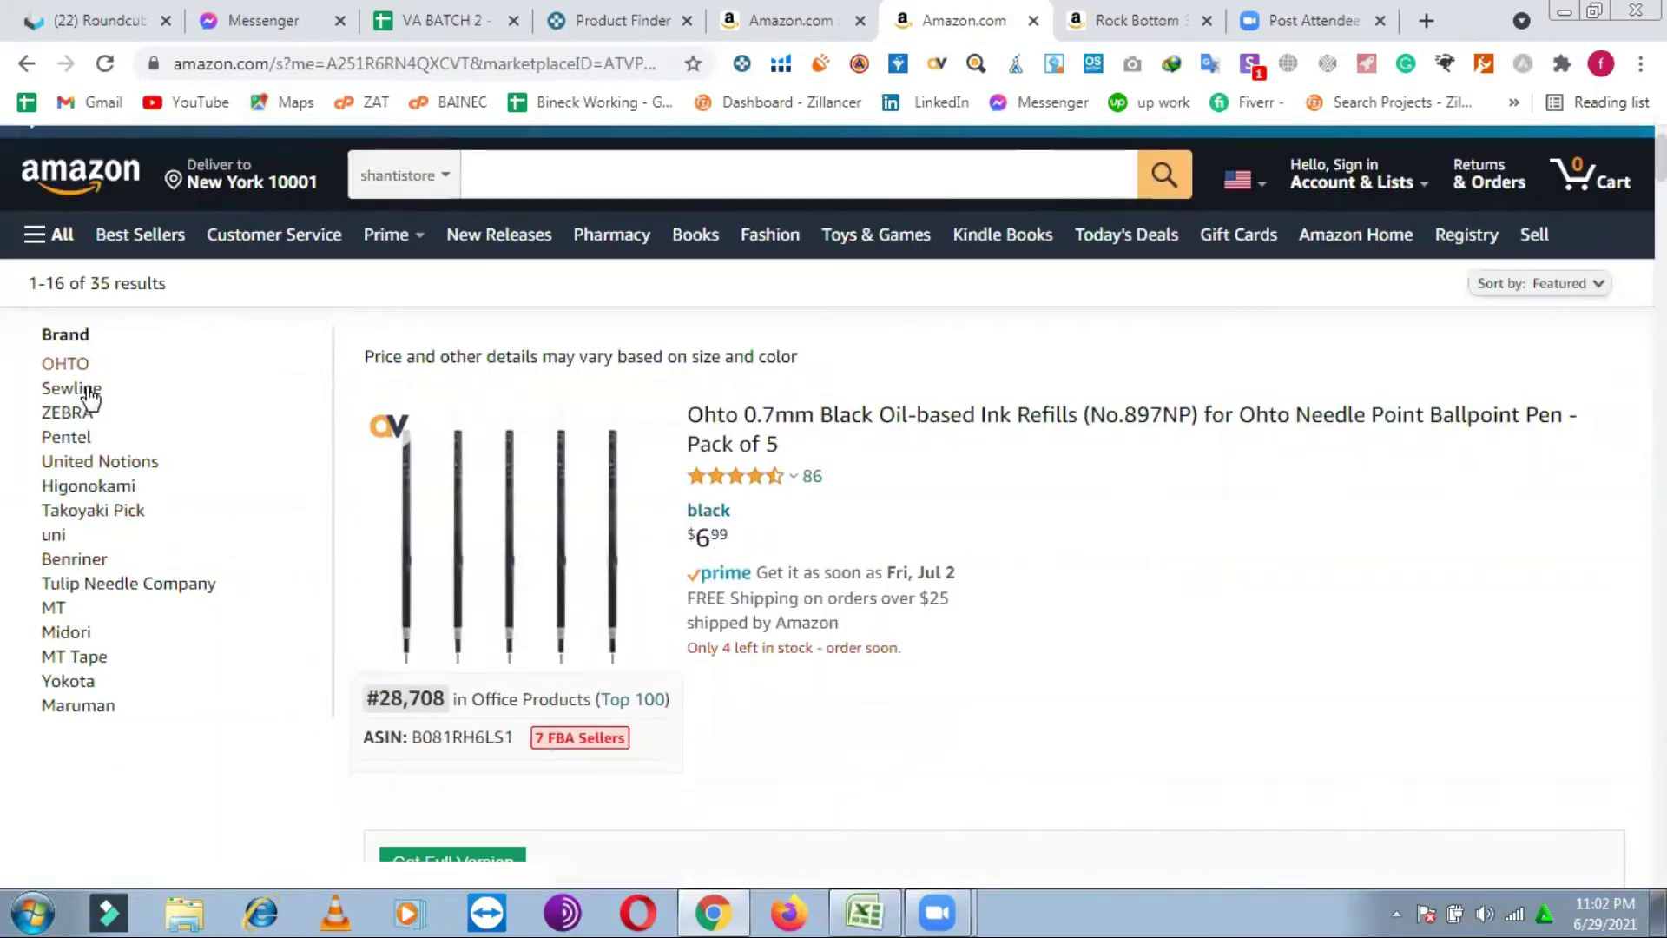
scroll(226, 630, down, 1)
scroll(185, 599, up, 1)
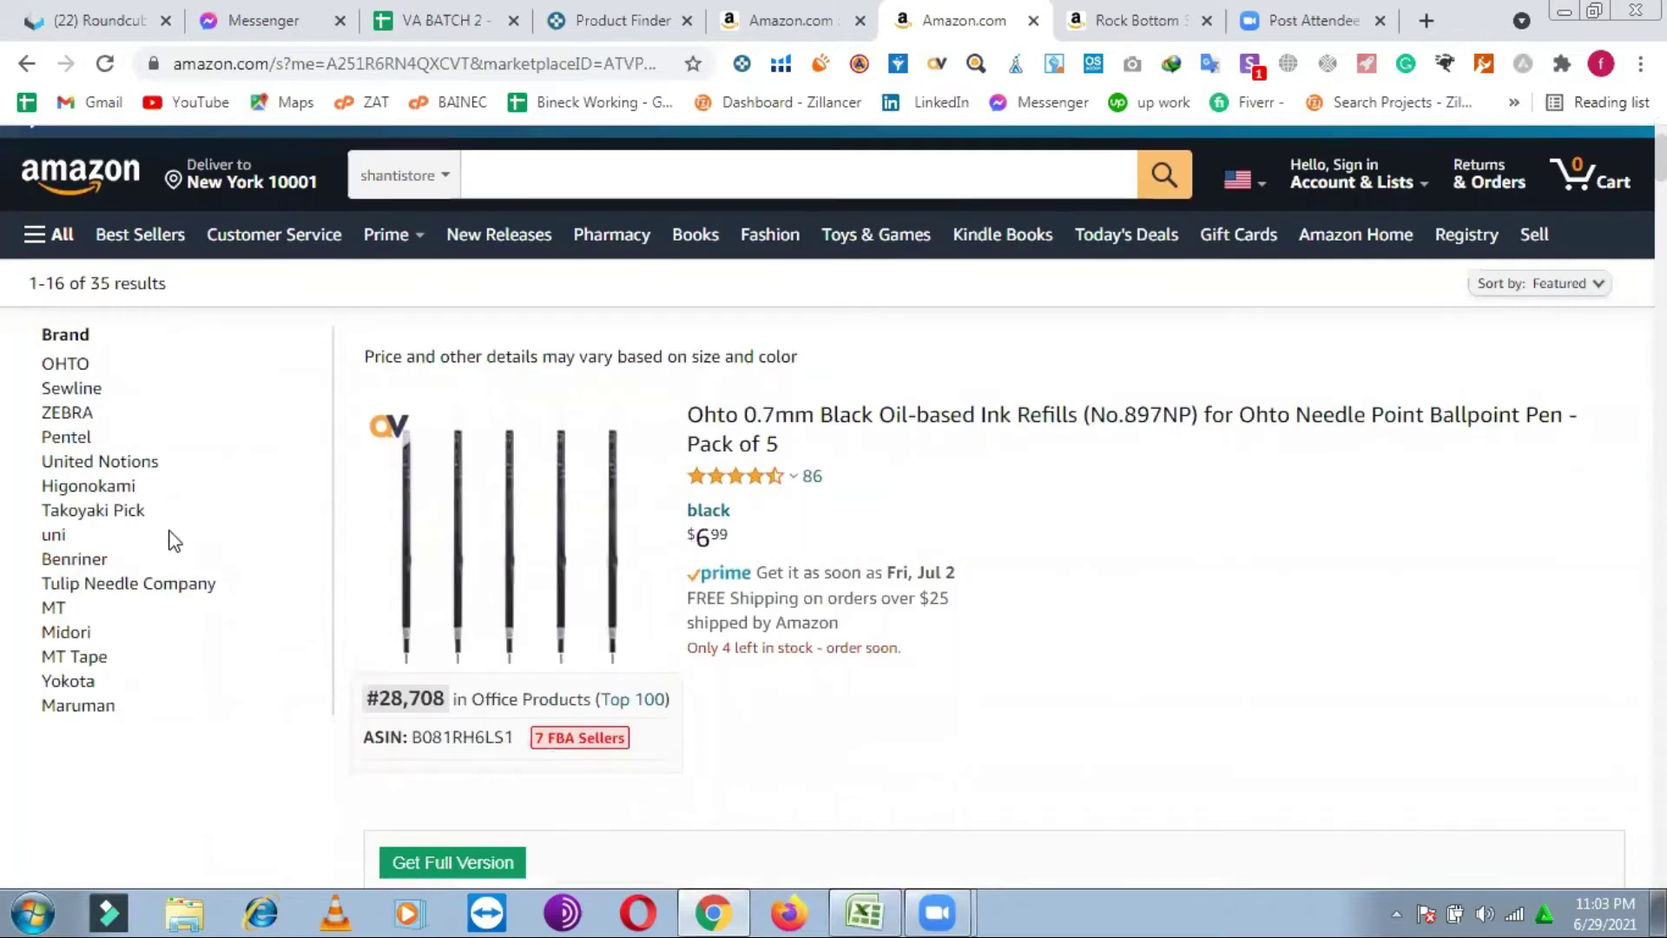
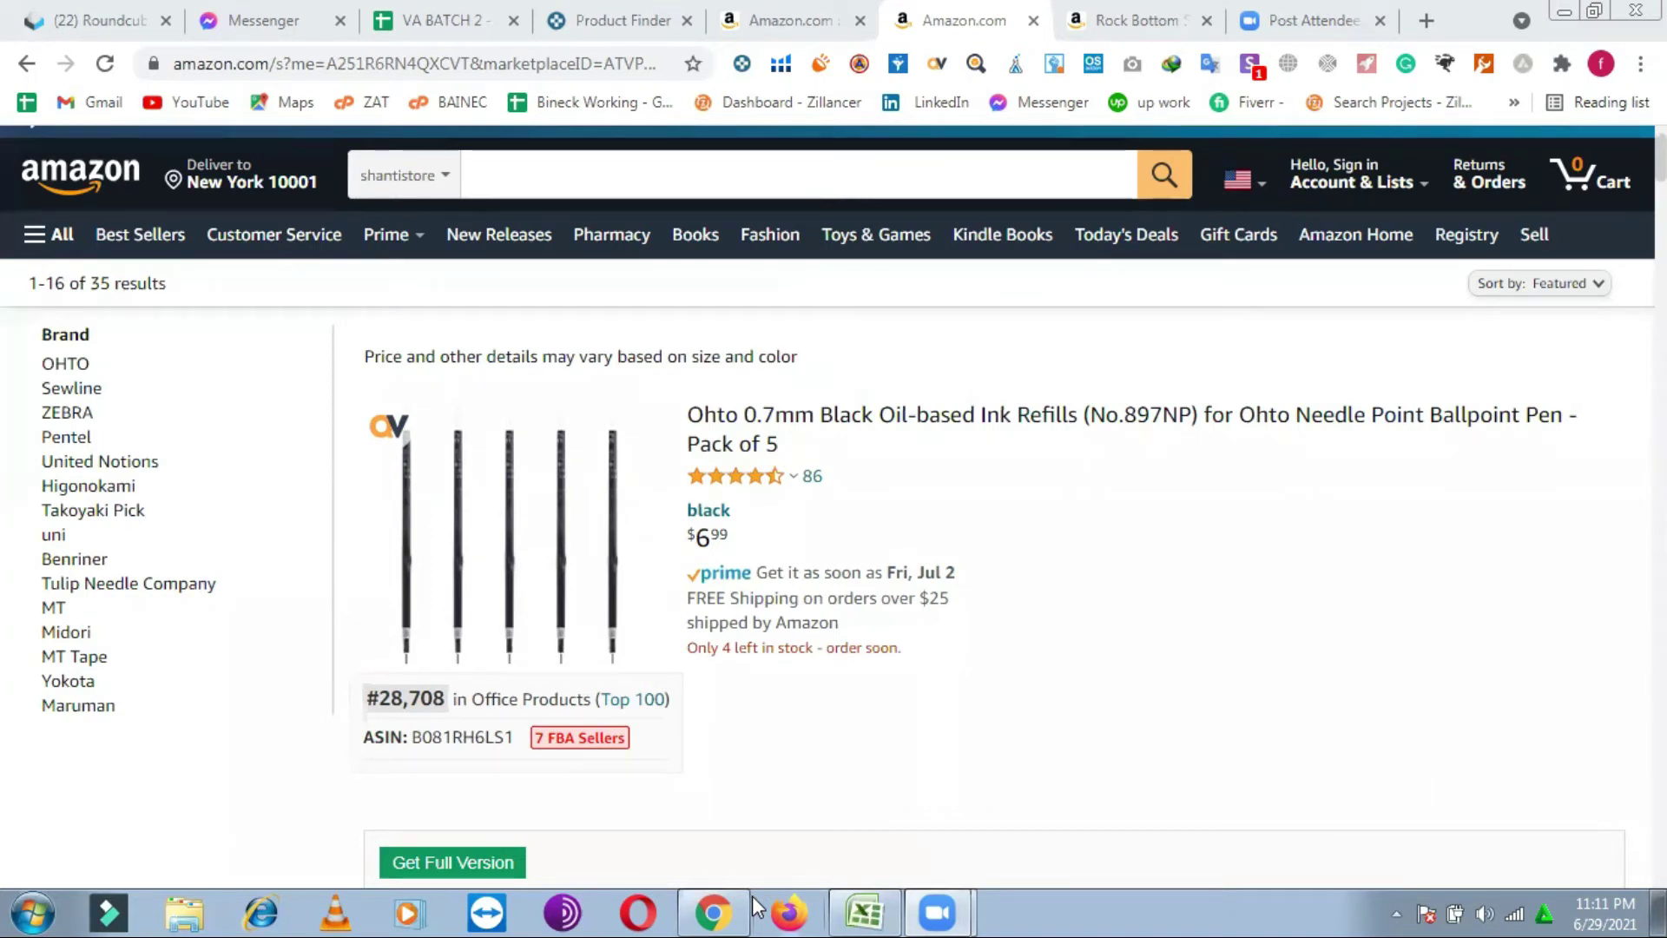
Step: Return to the ink refill's seller offers and compare weeea2's ratings count with the seller details of shantistore
mouse_move(748, 898)
mouse_move(1096, 438)
click(864, 12)
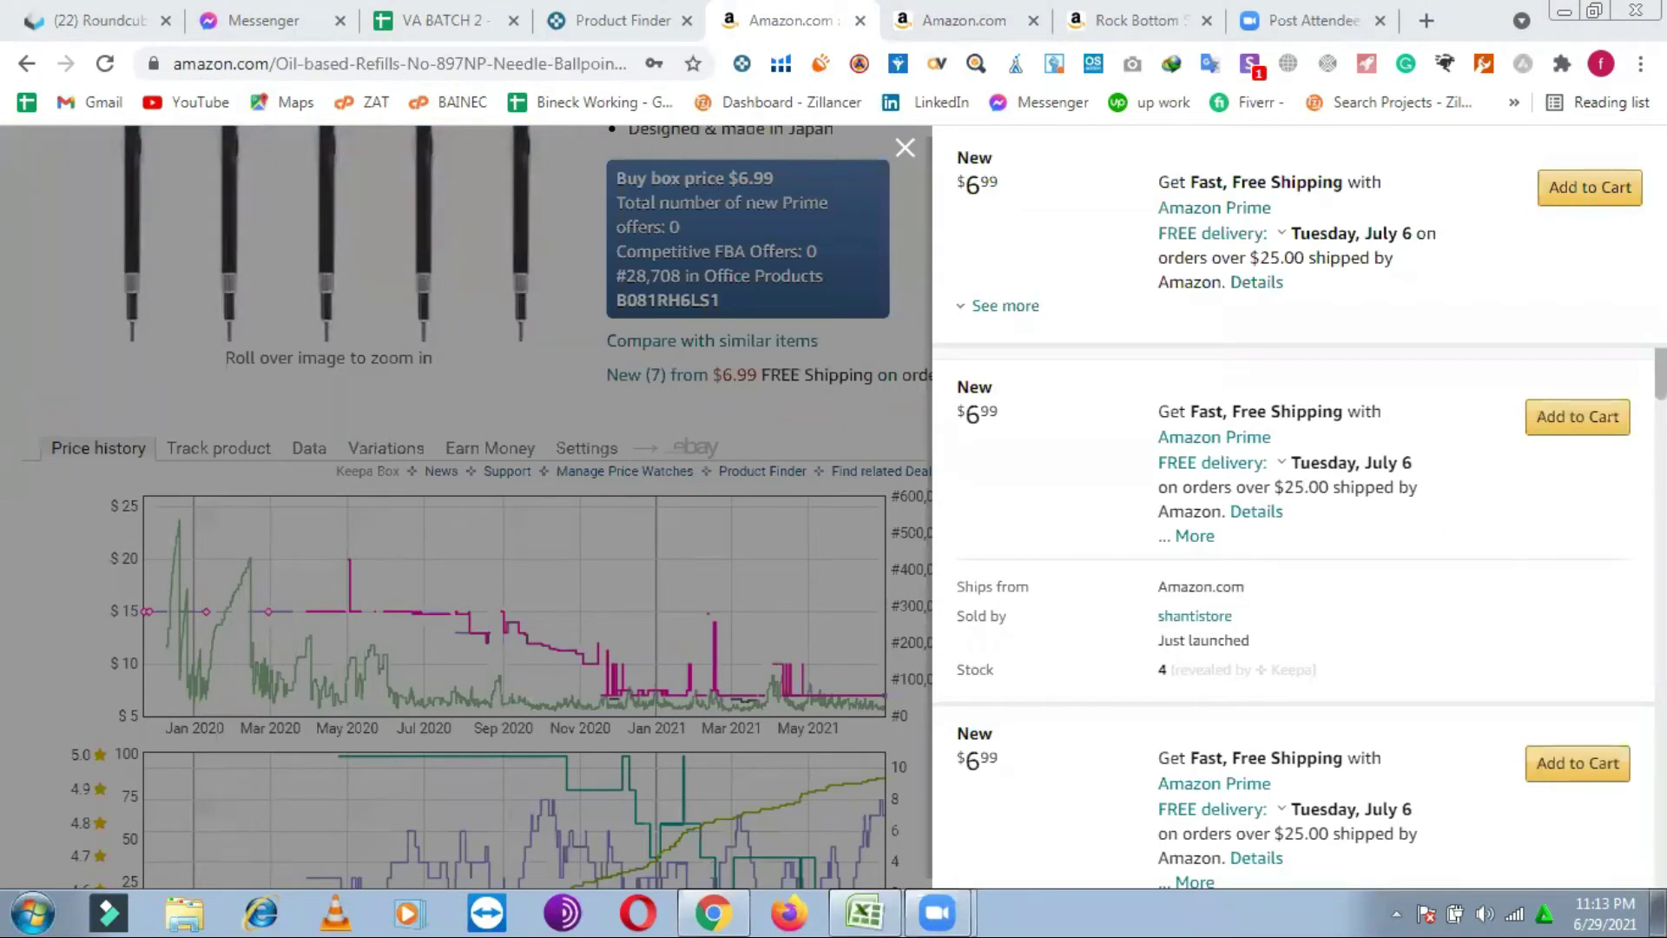
scroll(1294, 608, down, 5)
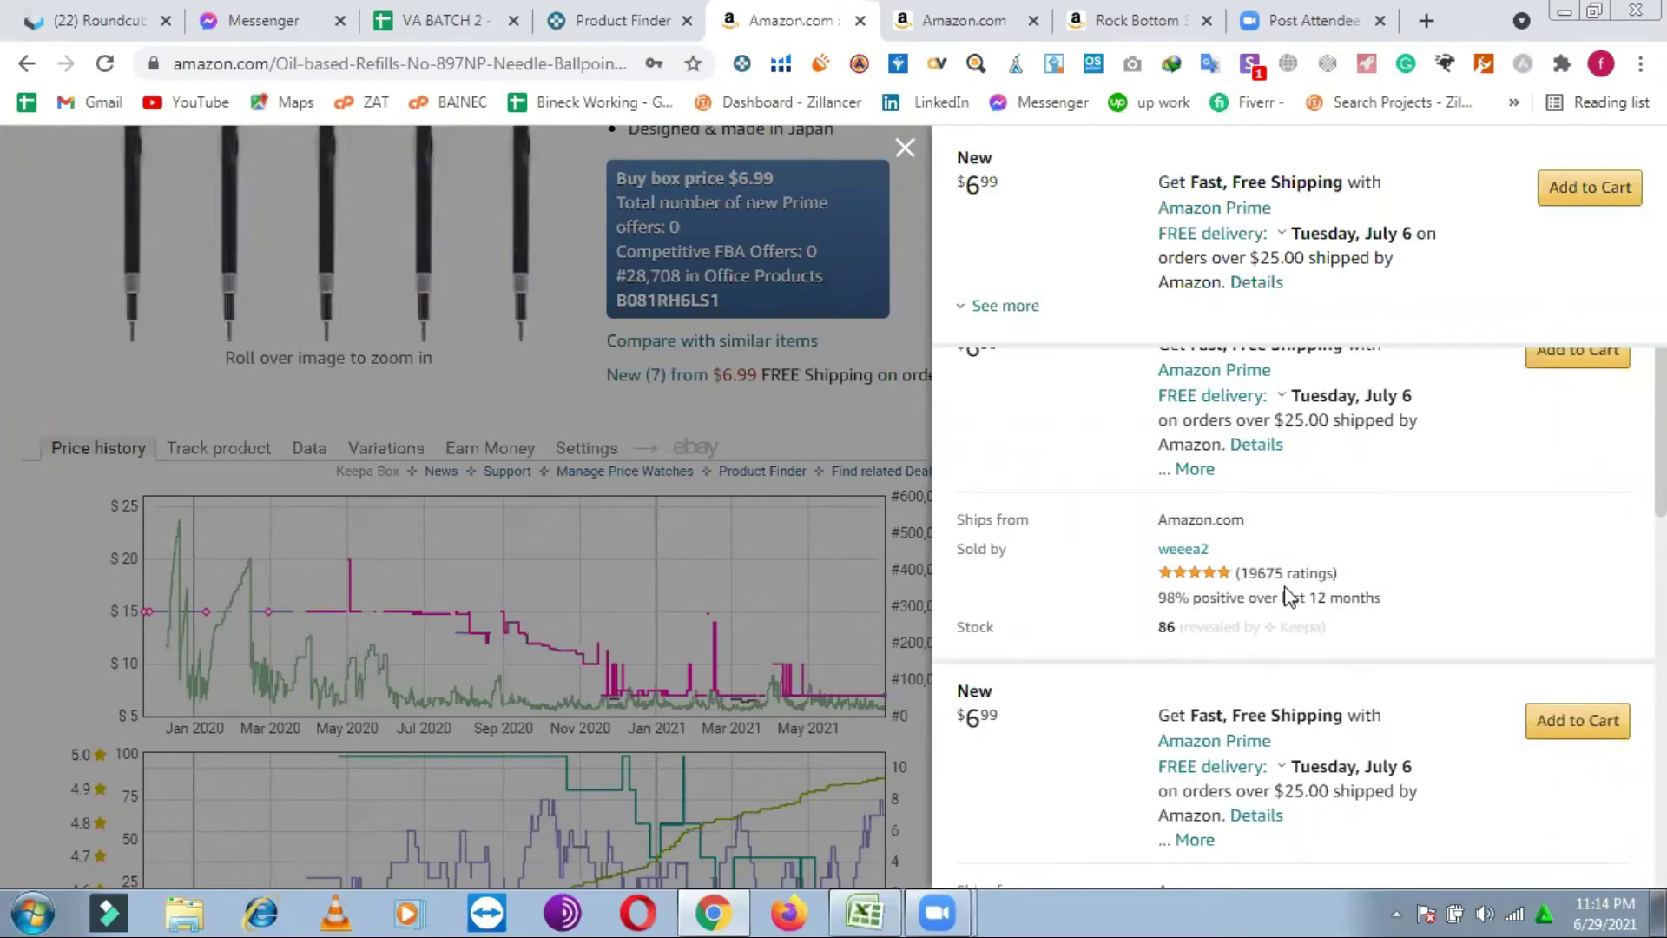
drag(1240, 570, 1286, 570)
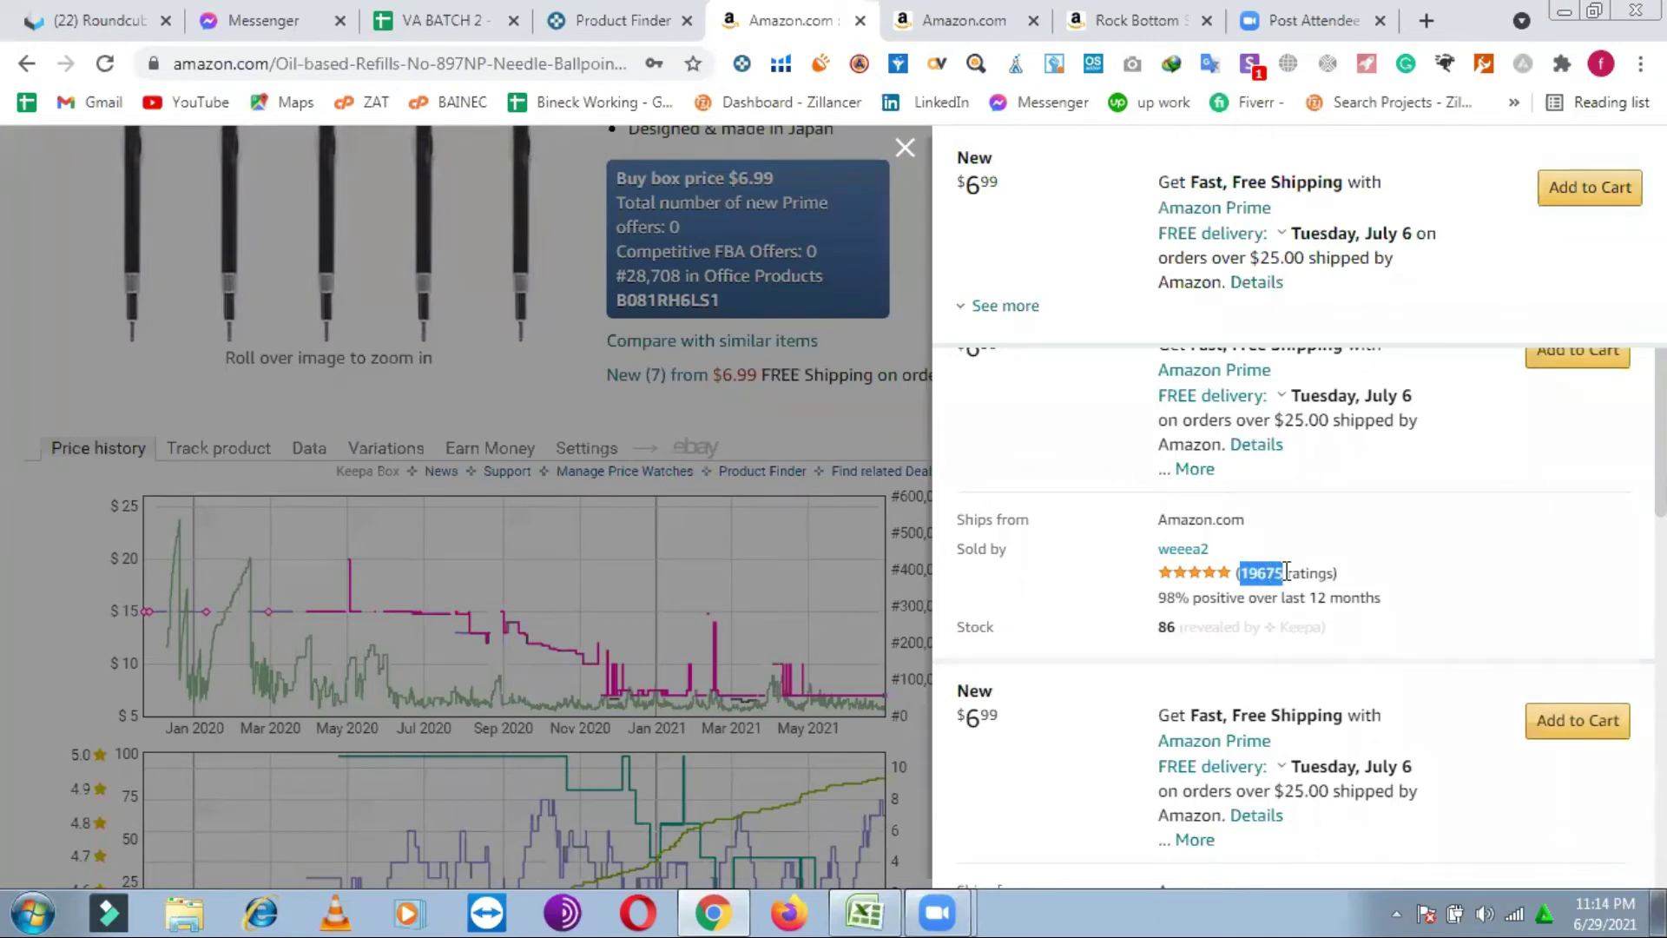
double_click(1297, 565)
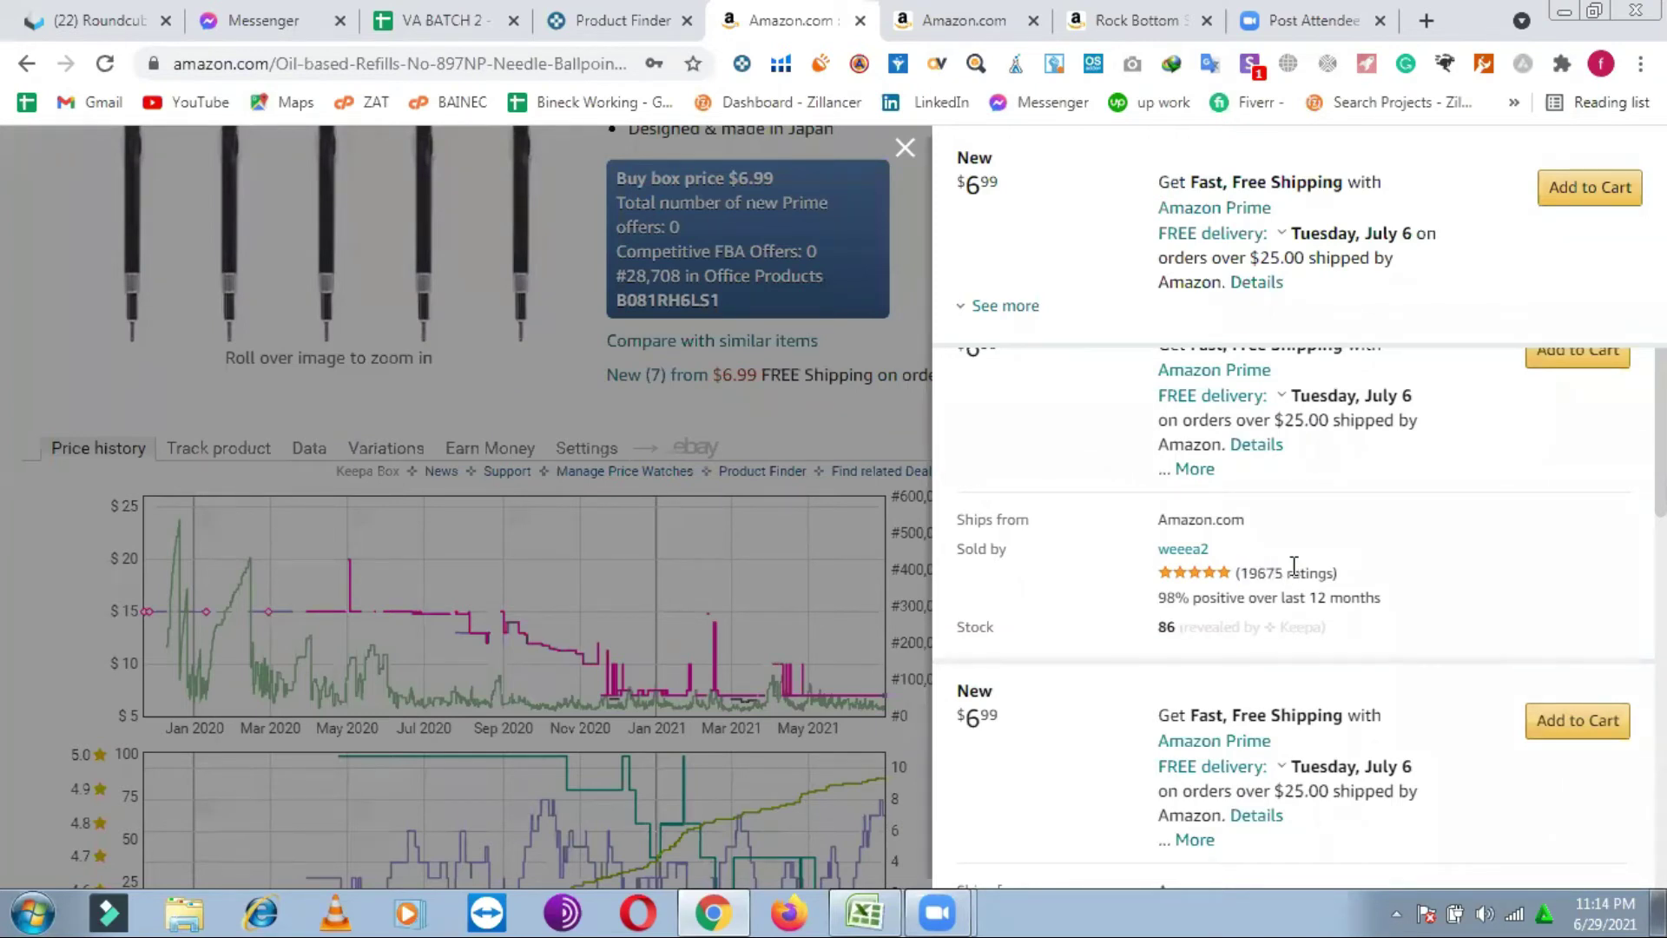
click(1249, 569)
drag(1237, 572, 1363, 571)
click(1369, 568)
scroll(1311, 529, up, 5)
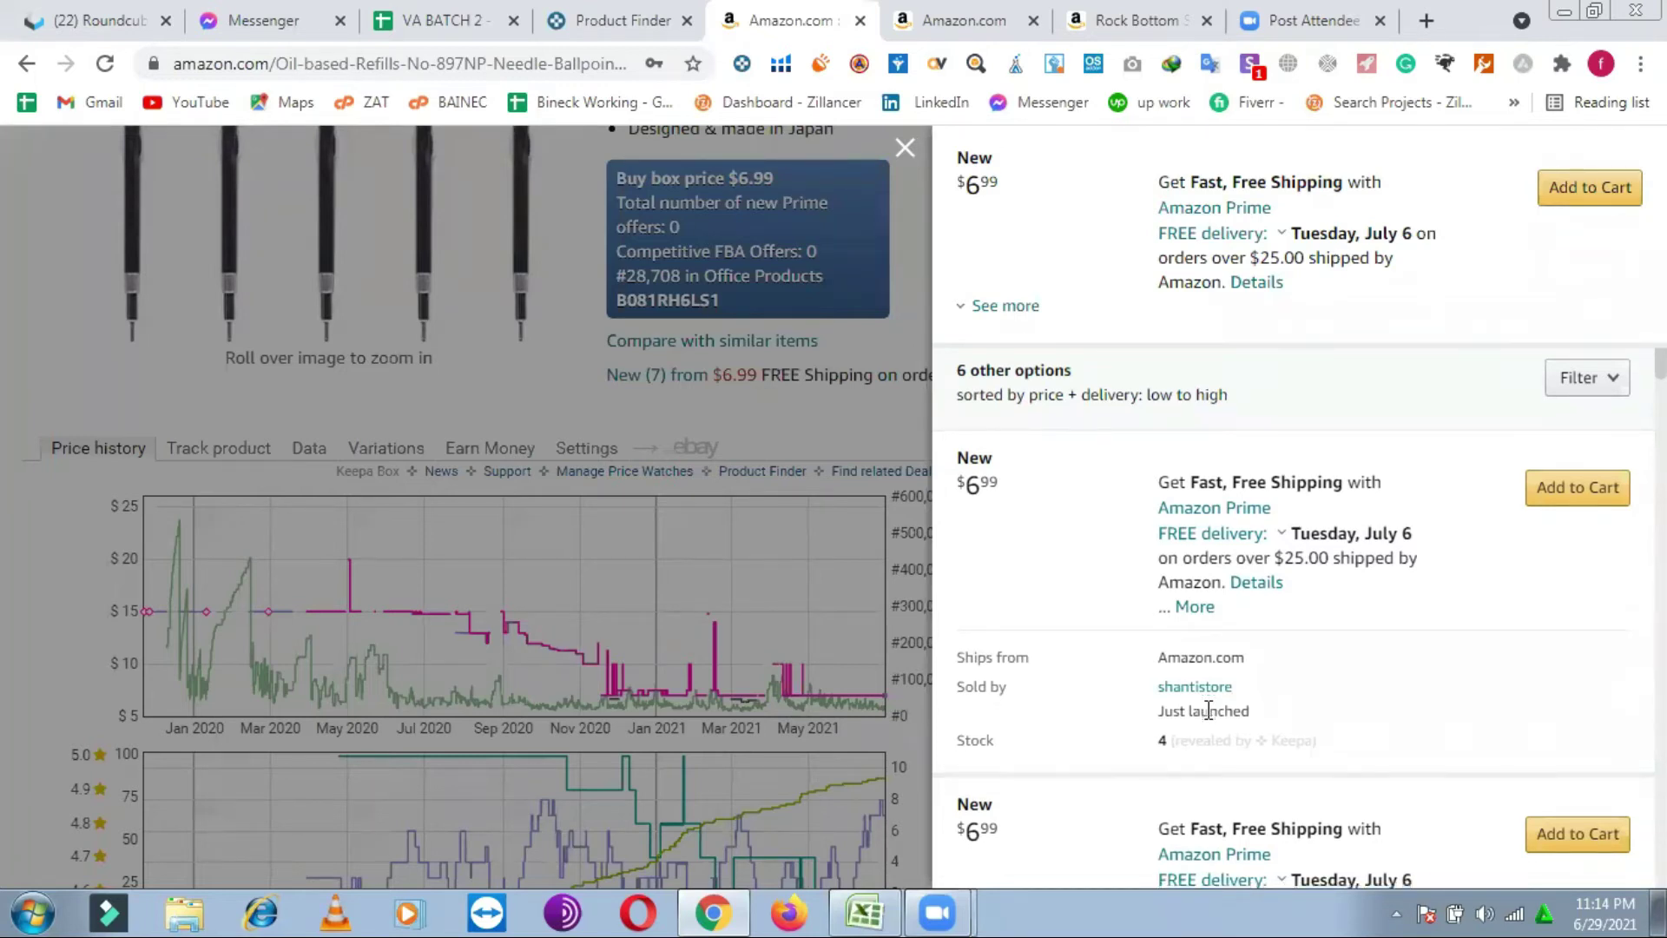
scroll(1209, 709, down, 1)
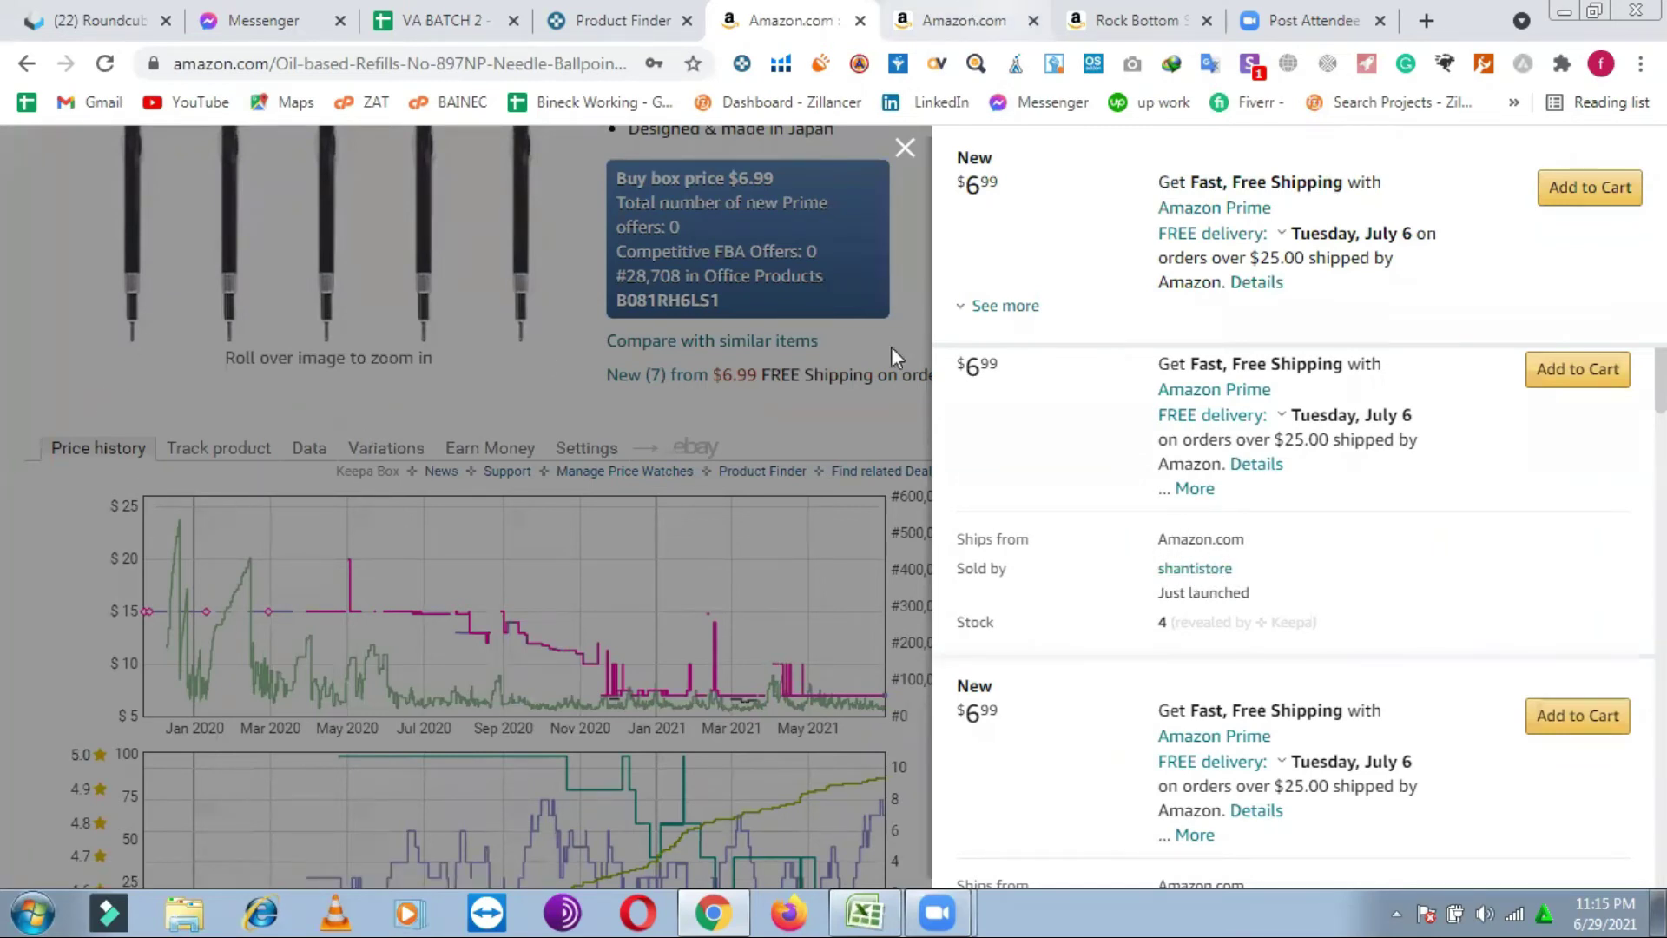
Step: Compare the shantistore storefront with the ink refill's offers, checking the ratings of kt.japan and Fun Fun Hobby Japan!
click(1021, 14)
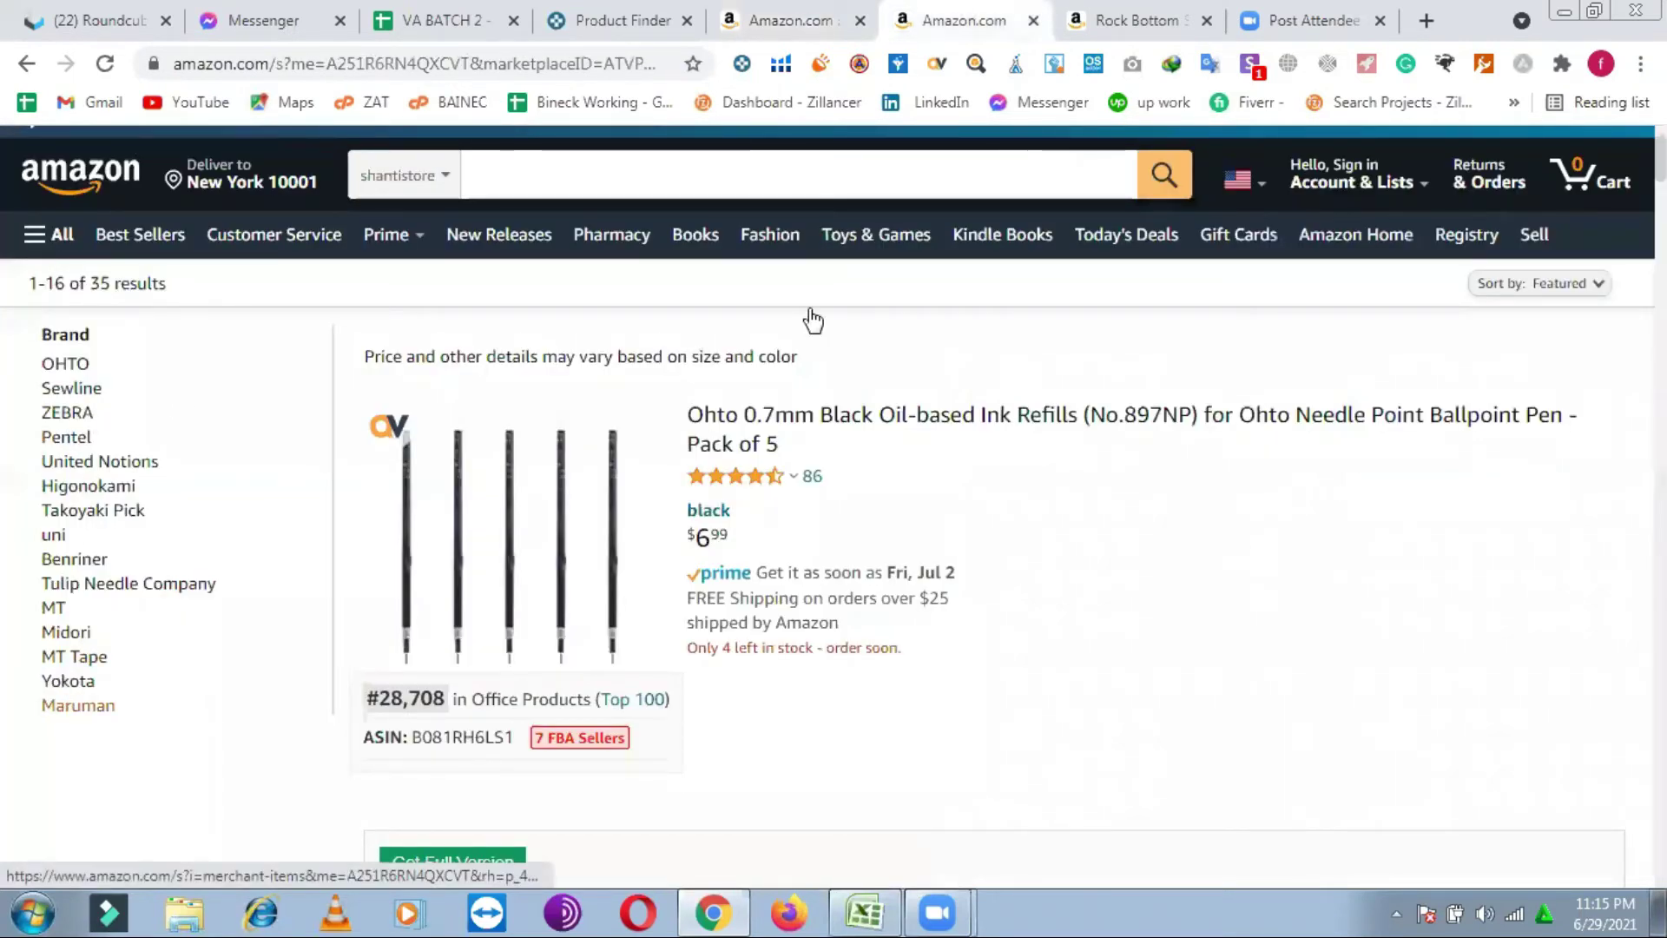
click(786, 20)
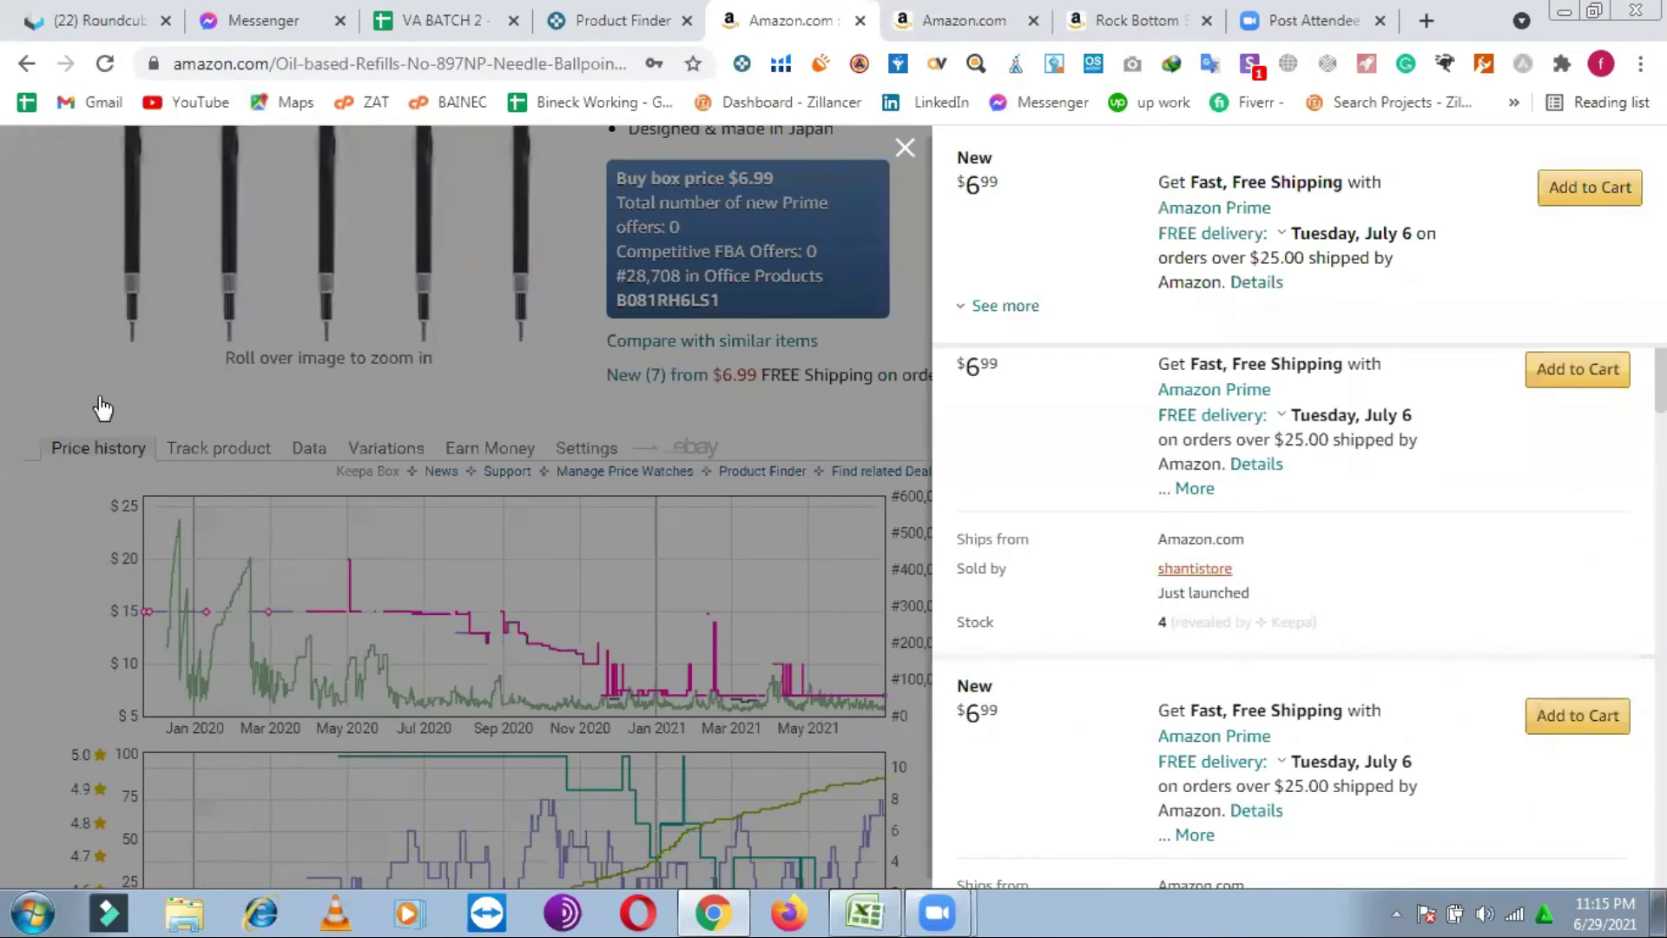
key(ctrl+Tab)
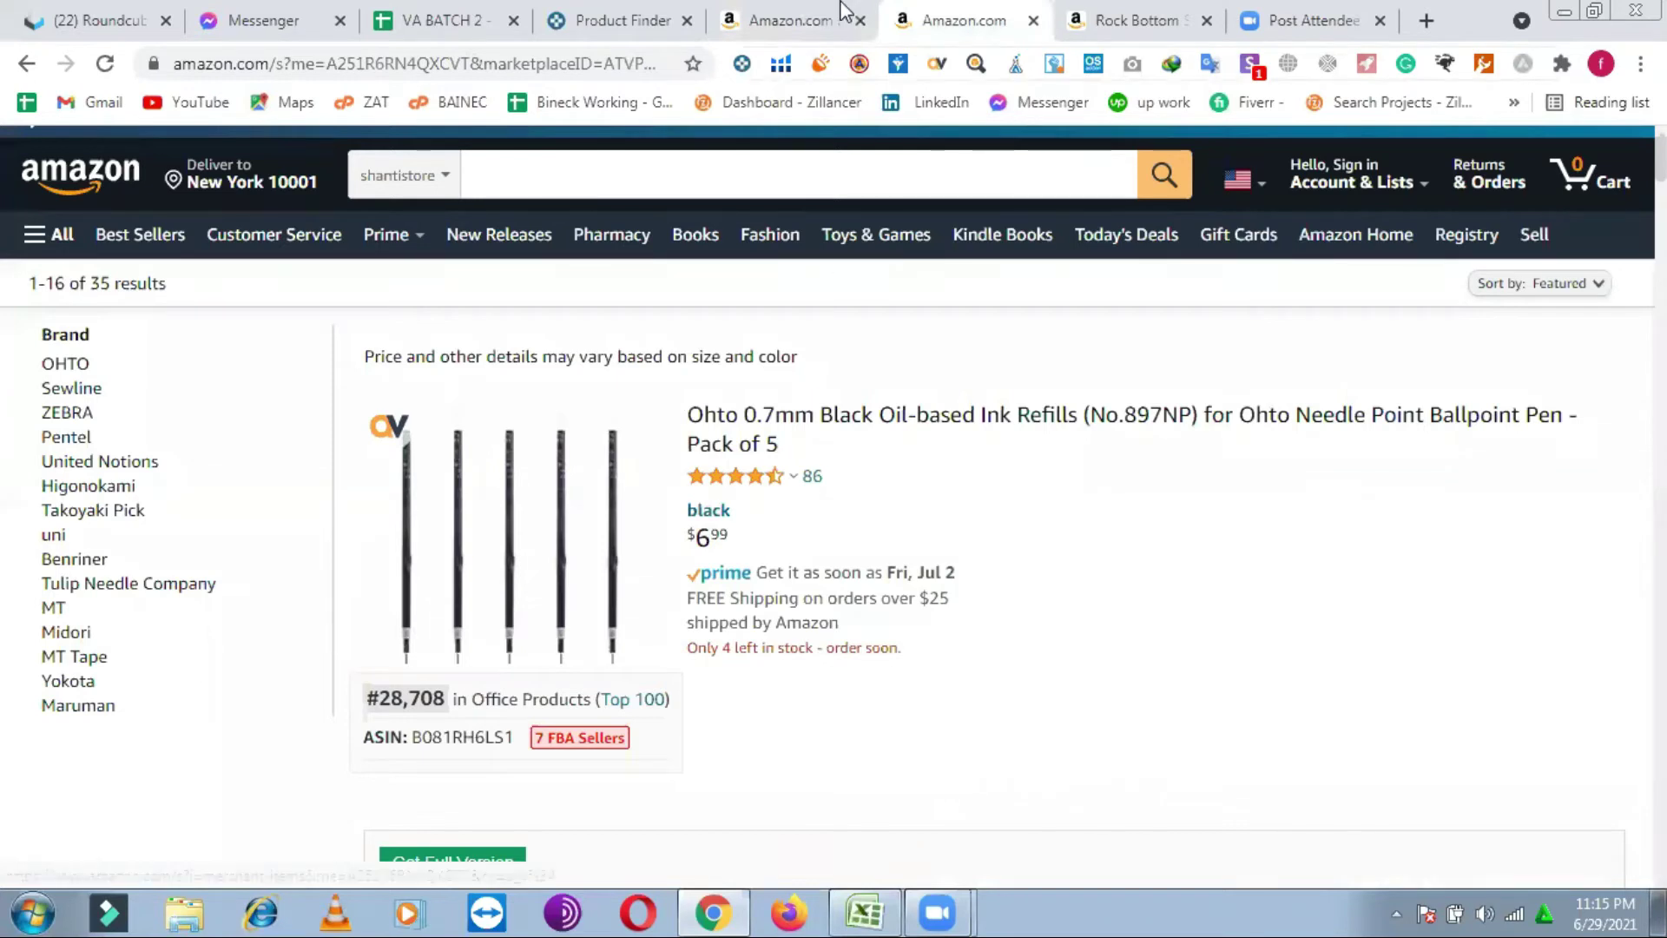
key(ctrl+shift+Tab)
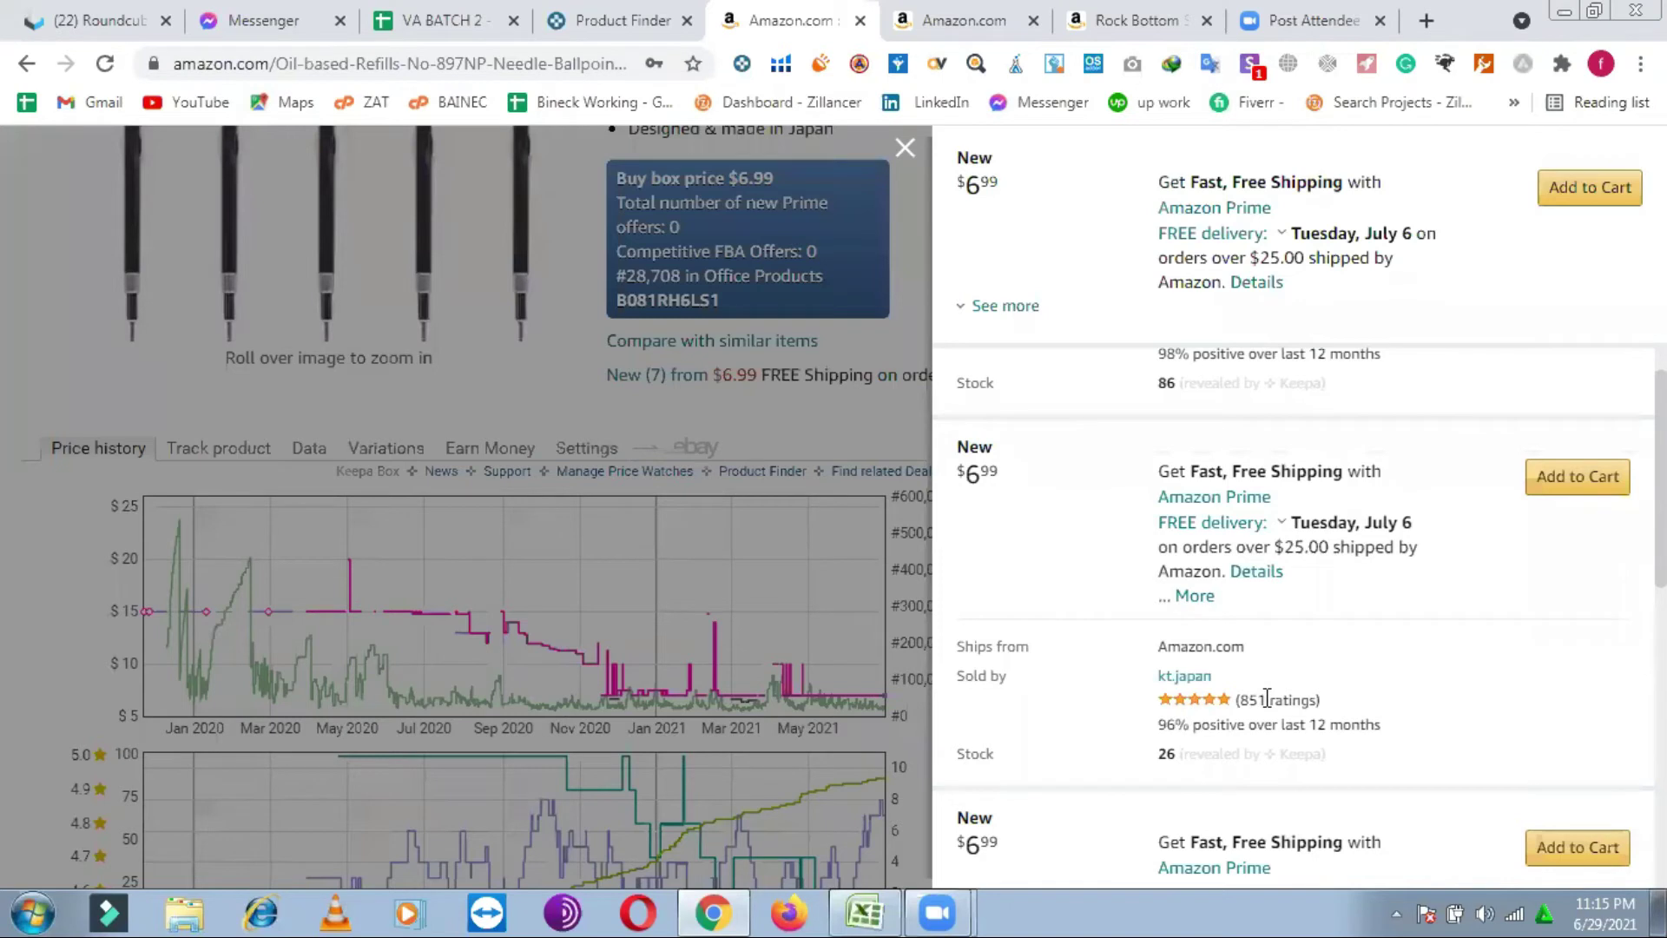
scroll(1254, 705, down, 4)
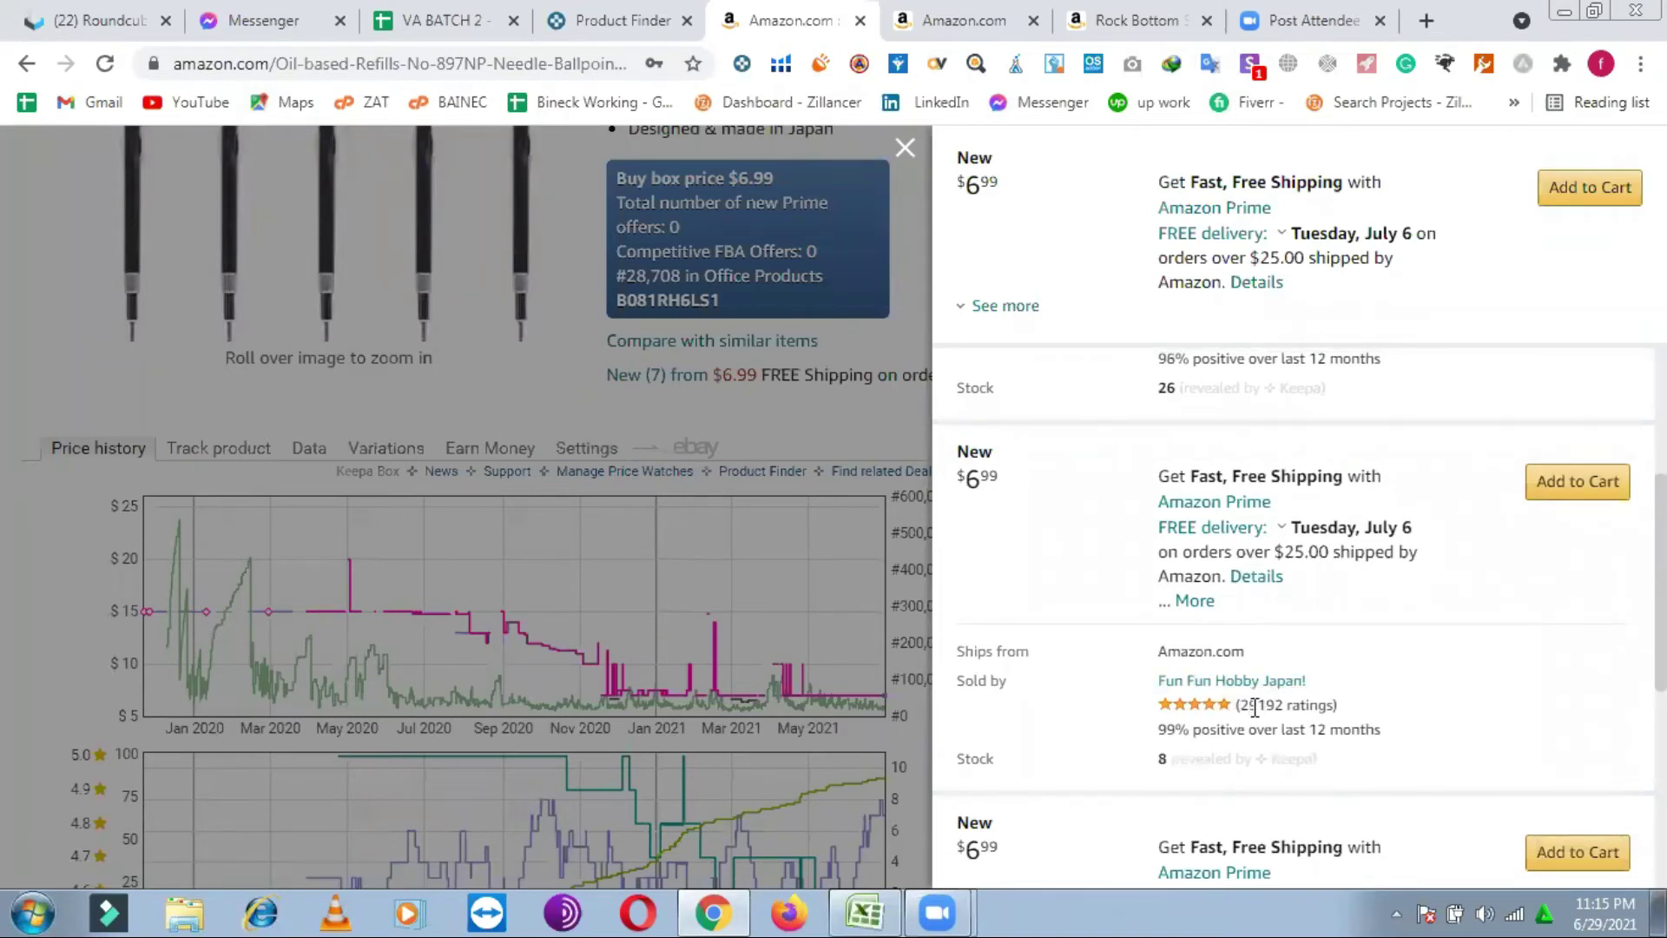
scroll(1340, 686, up, 4)
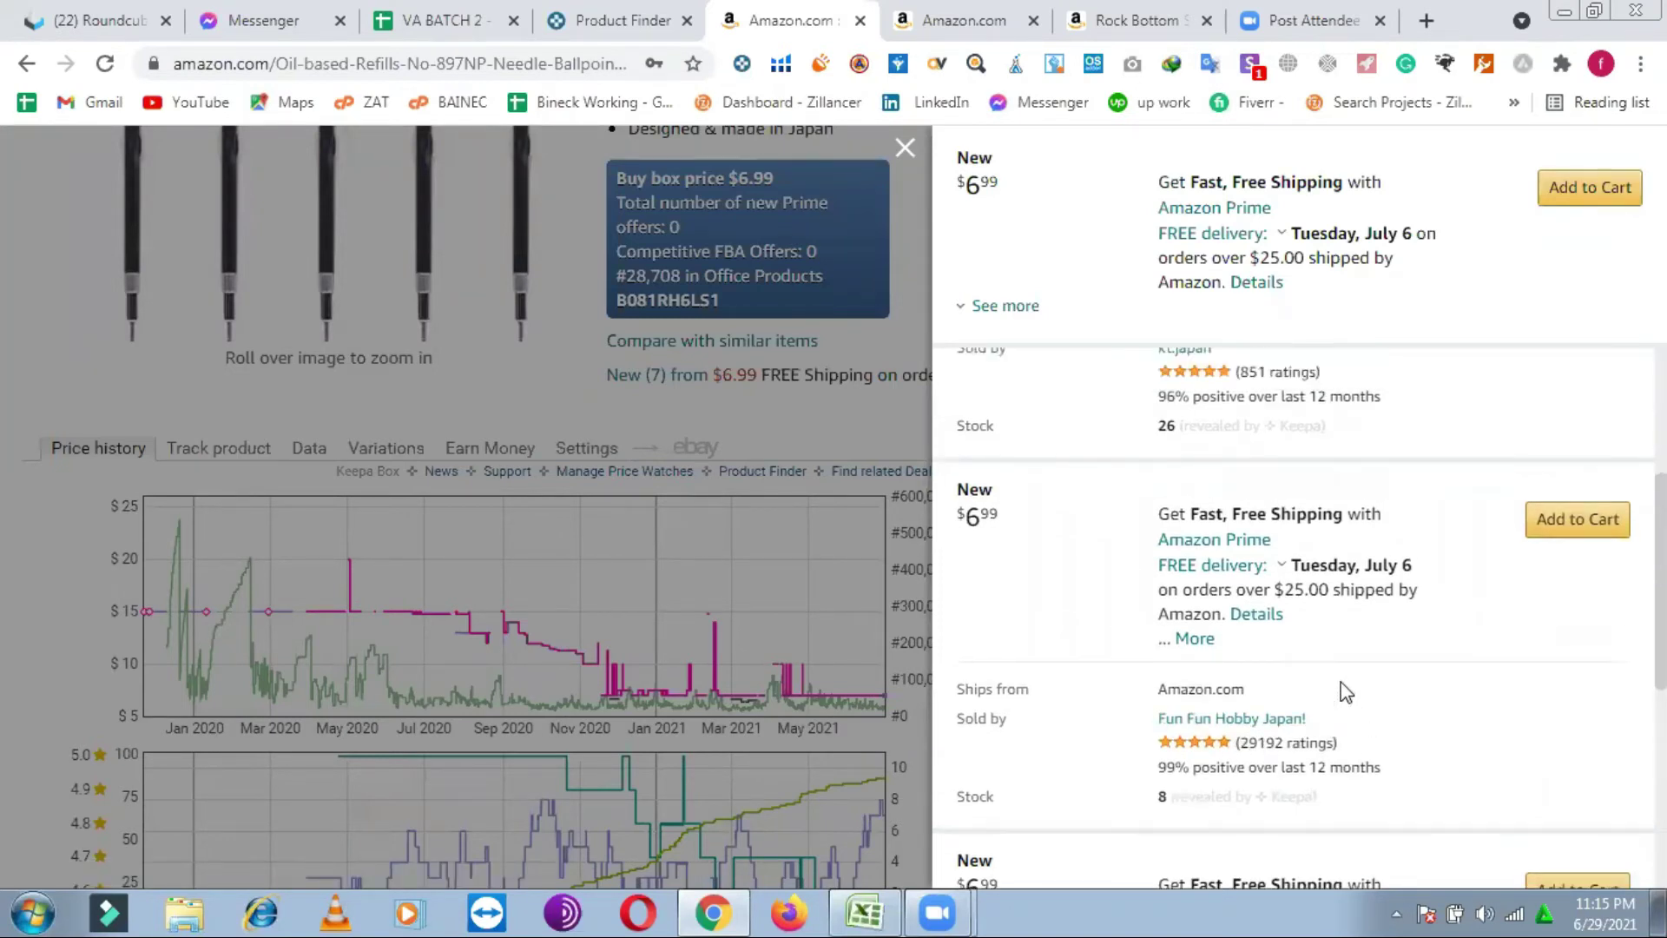
Step: Switch to the Rock Bottom Sales storefront and view its brand list
click(1079, 16)
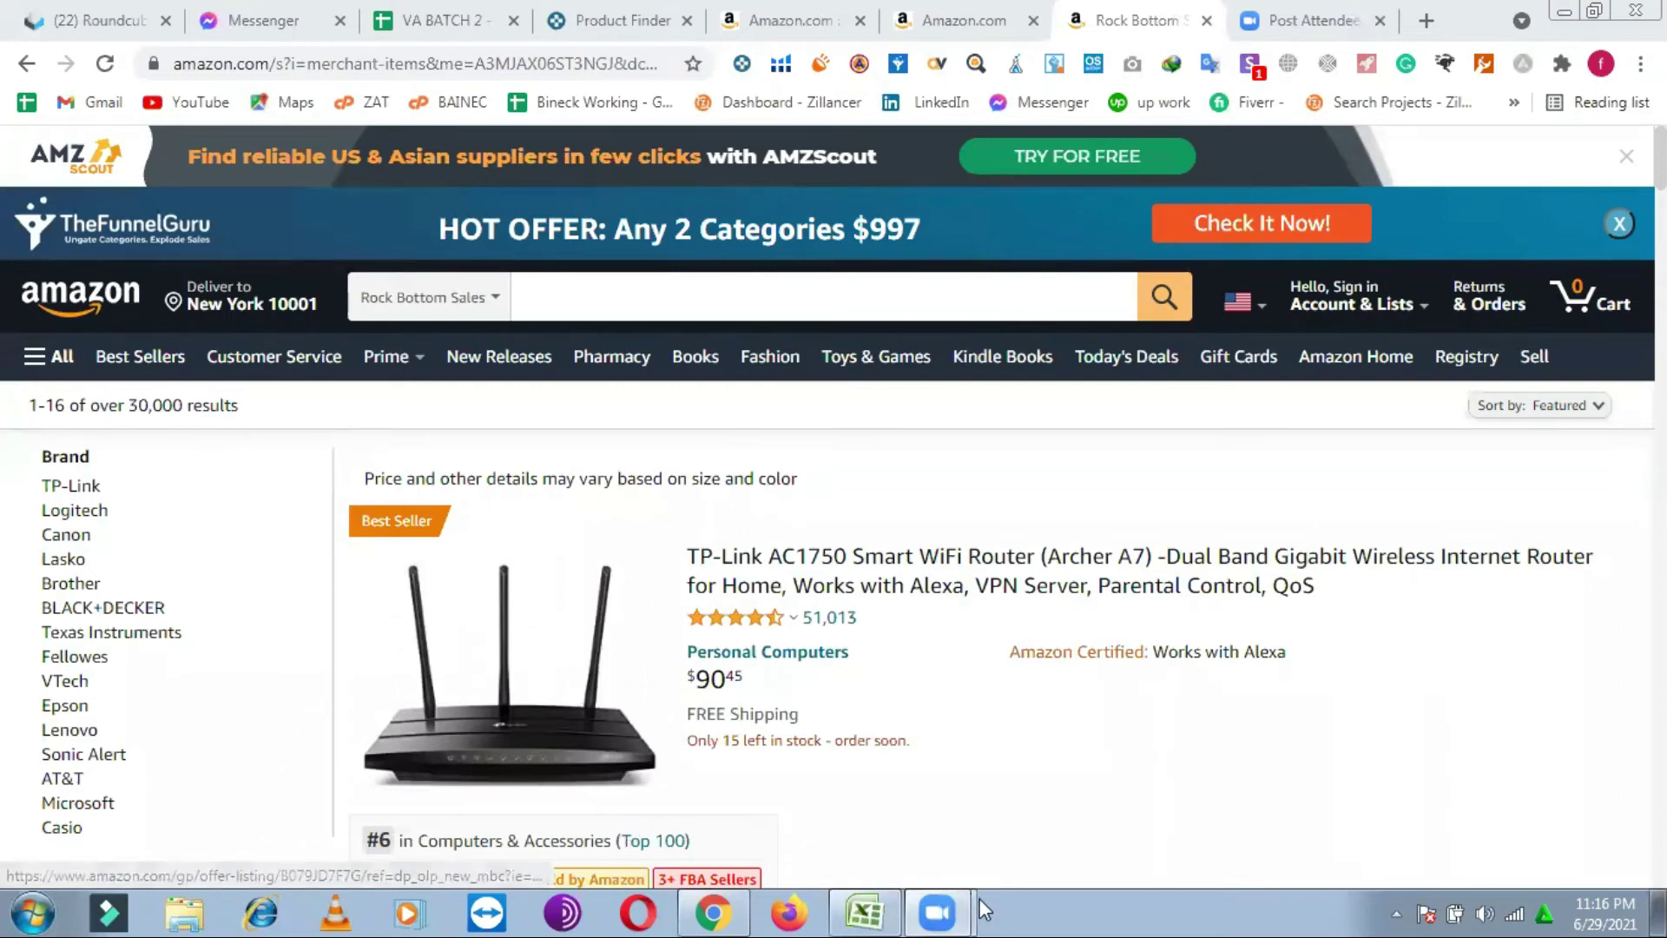
mouse_move(961, 909)
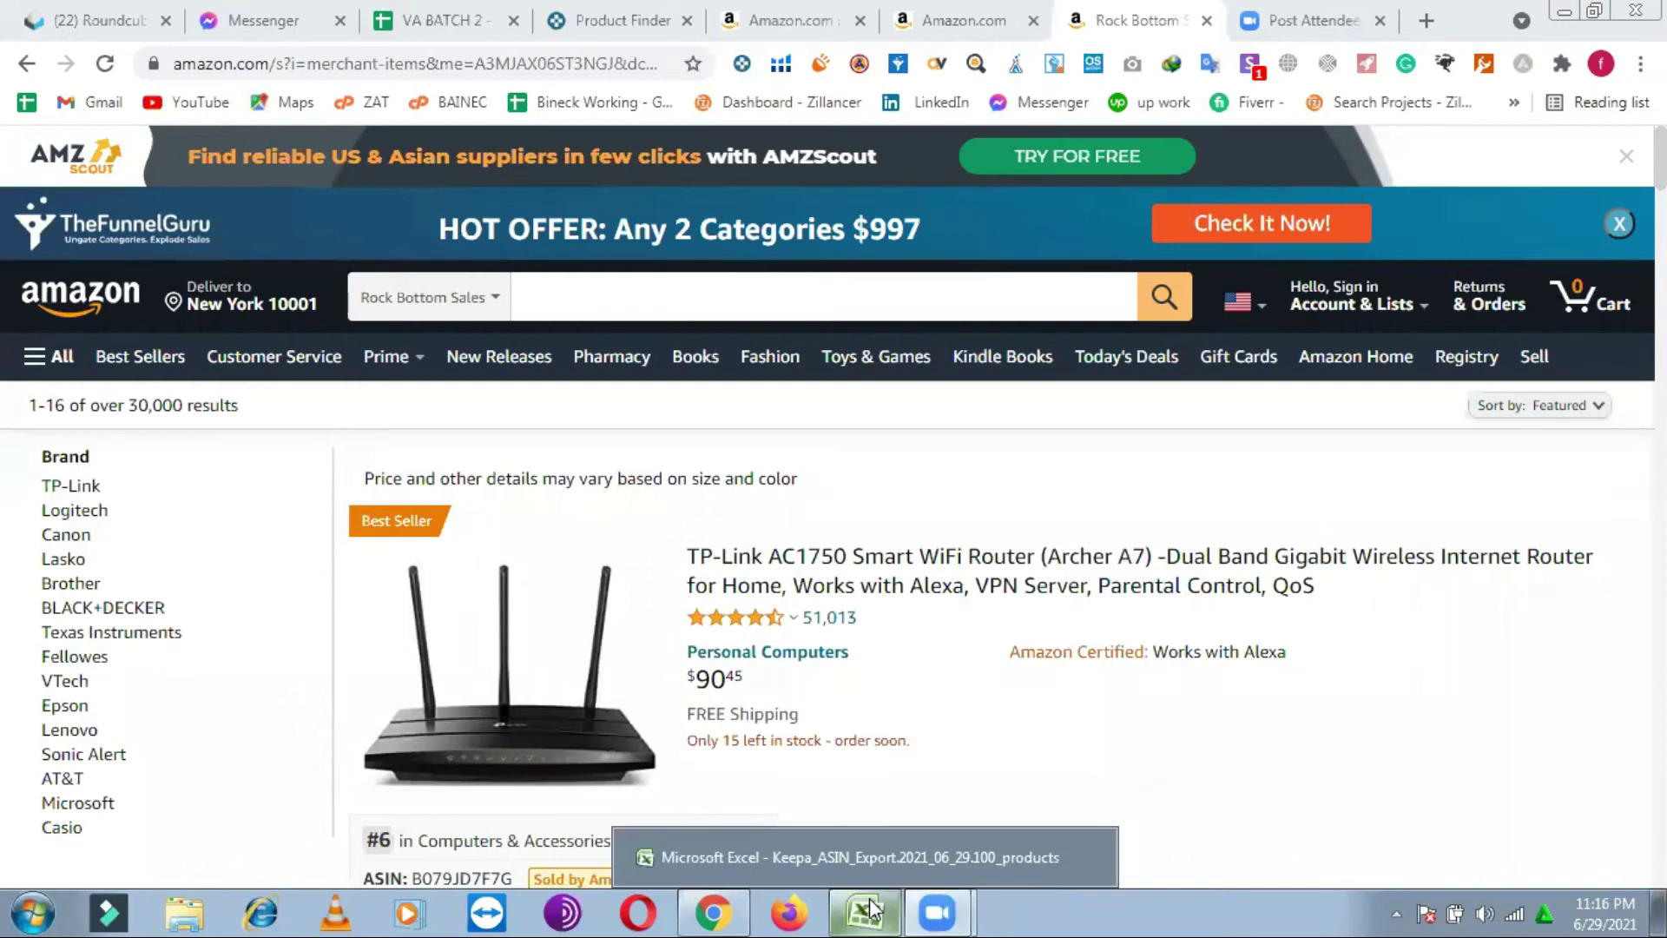
mouse_move(1246, 591)
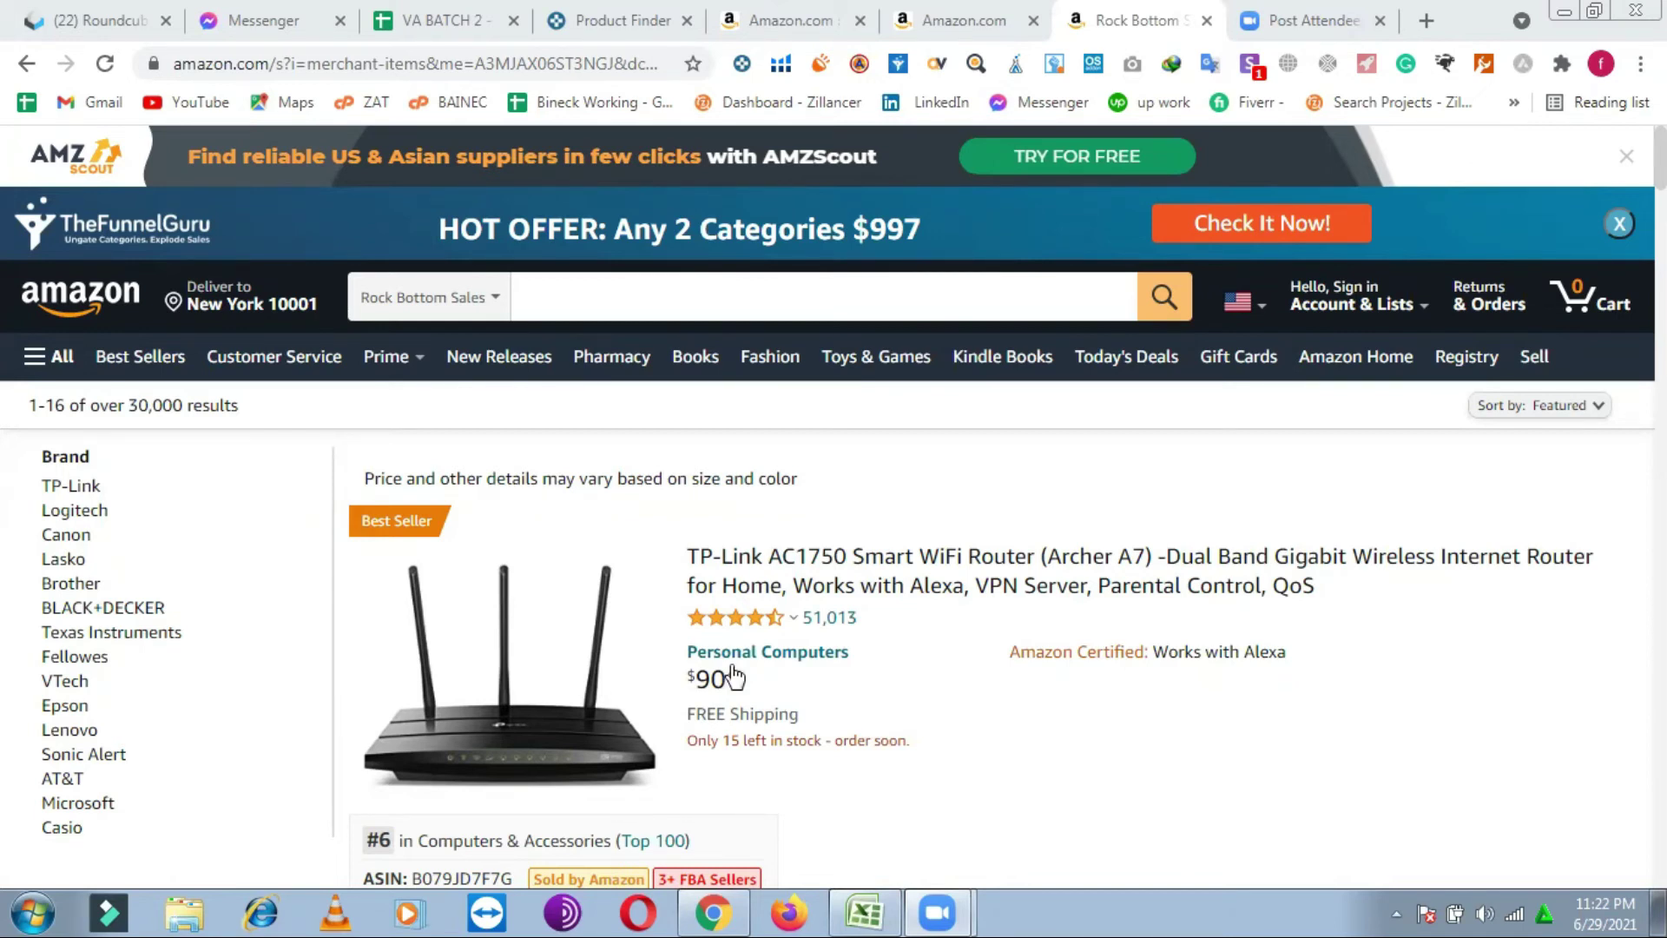
mouse_move(734, 675)
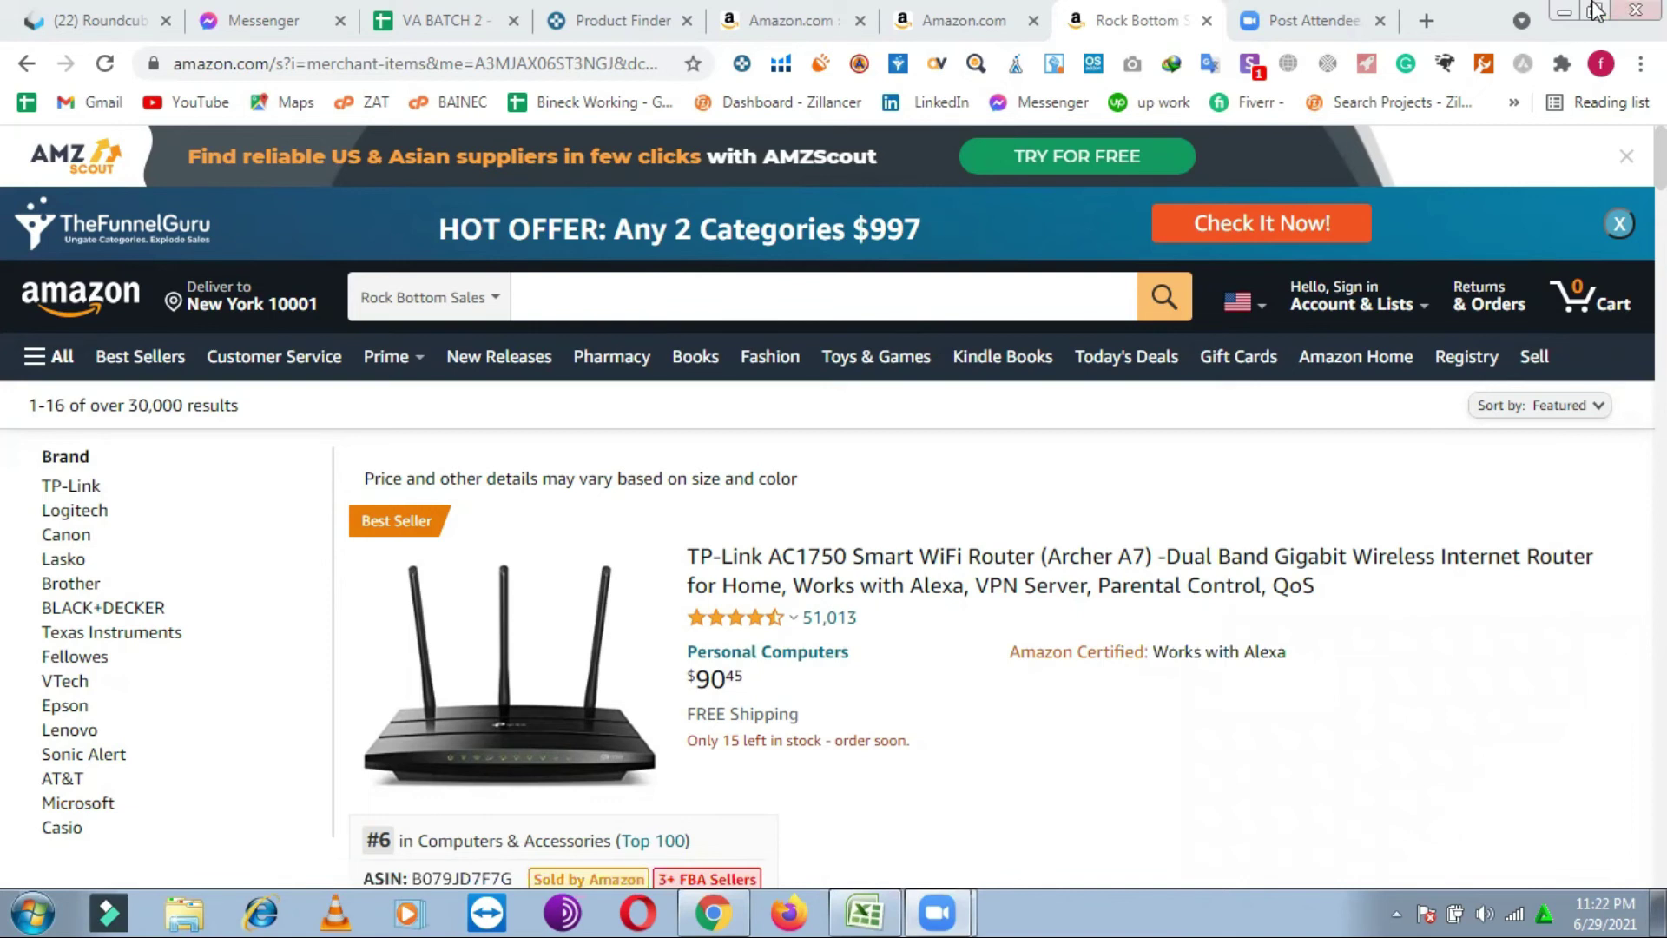
Step: Minimize the browser and open the UK product sheet from the desktop in Excel
click(1562, 10)
click(1560, 16)
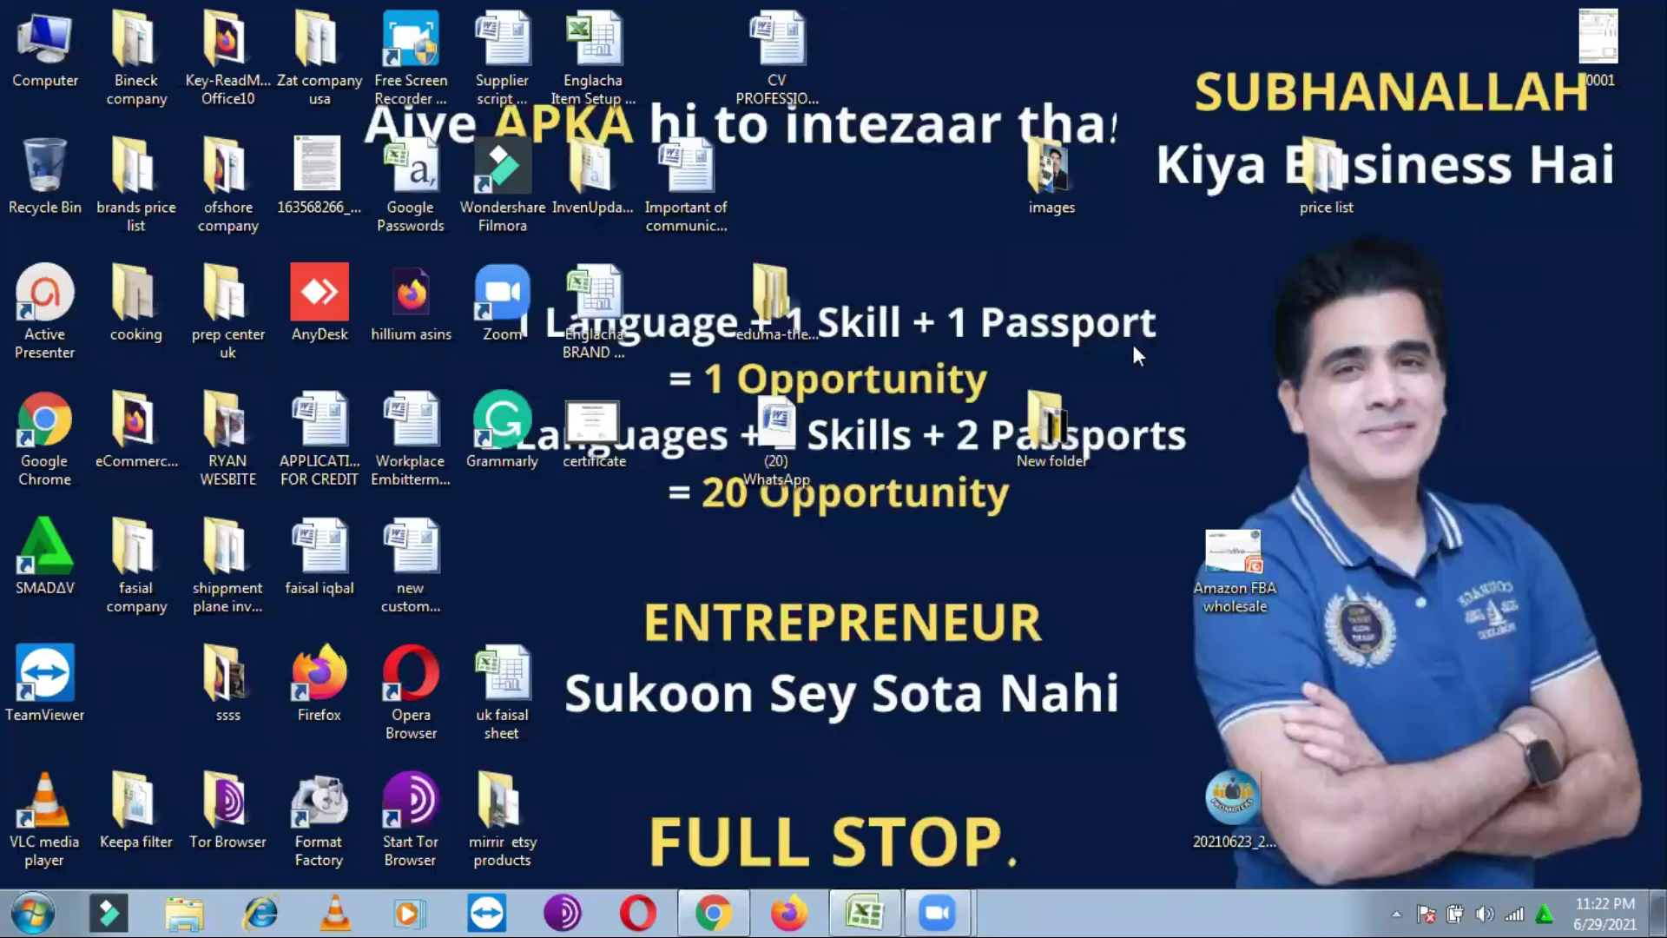
click(509, 695)
double_click(504, 686)
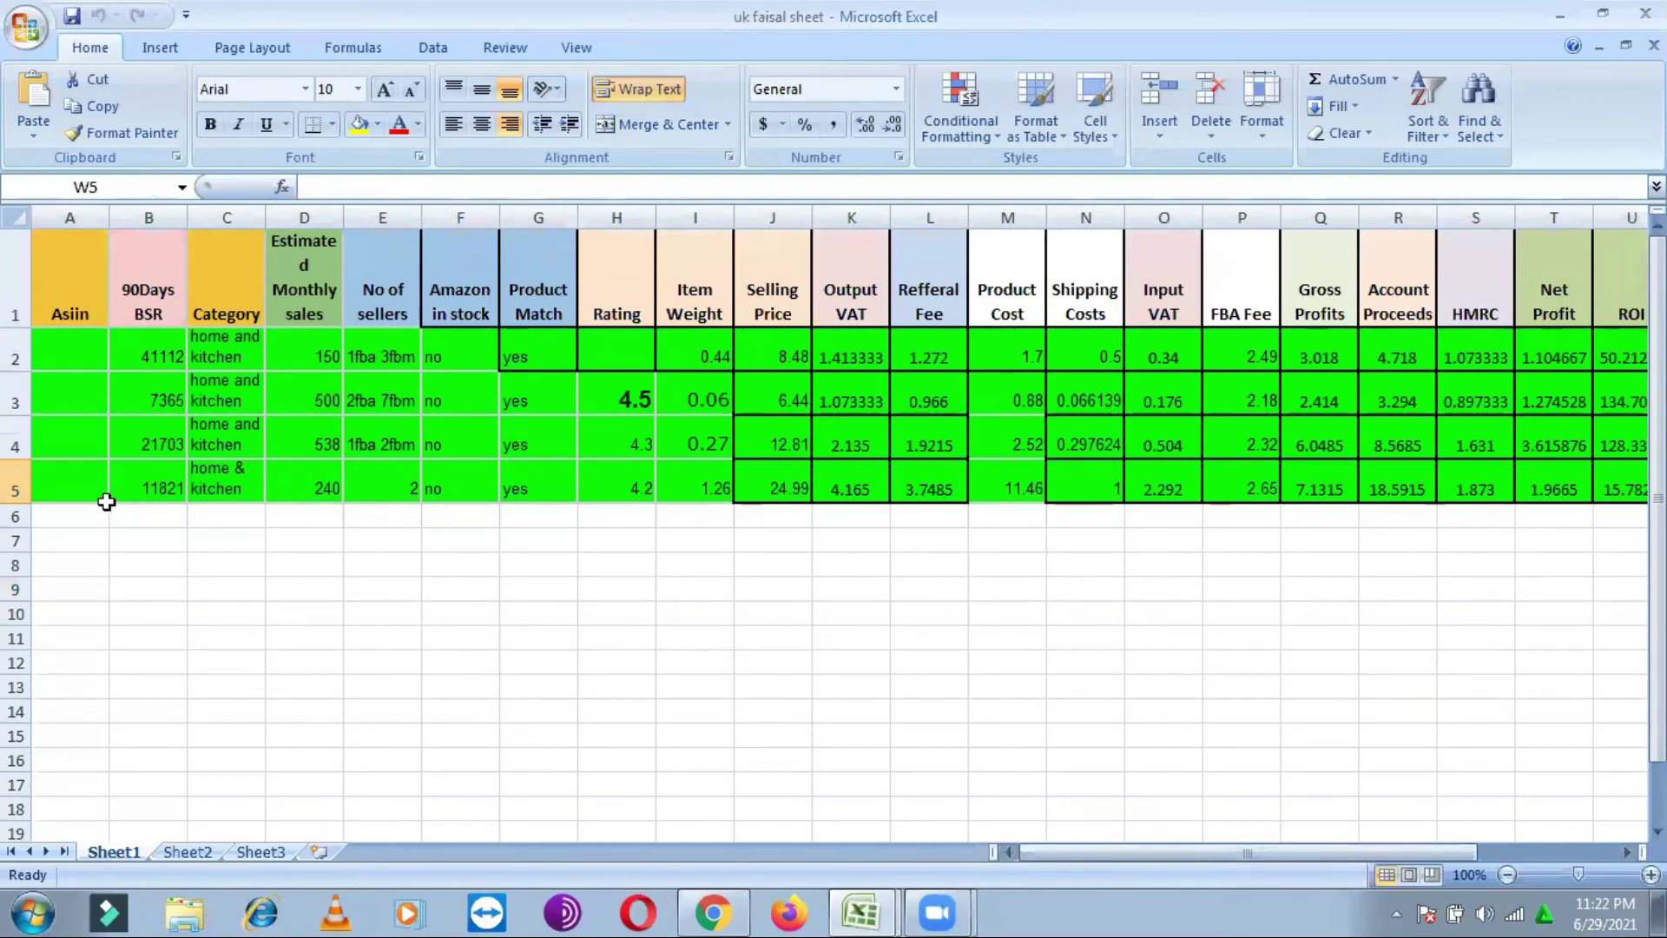
Step: Examine the product rows on Sheet1, from Asiin and 90Days BSR through Item Weight, Product Cost and Shipping Costs
click(160, 338)
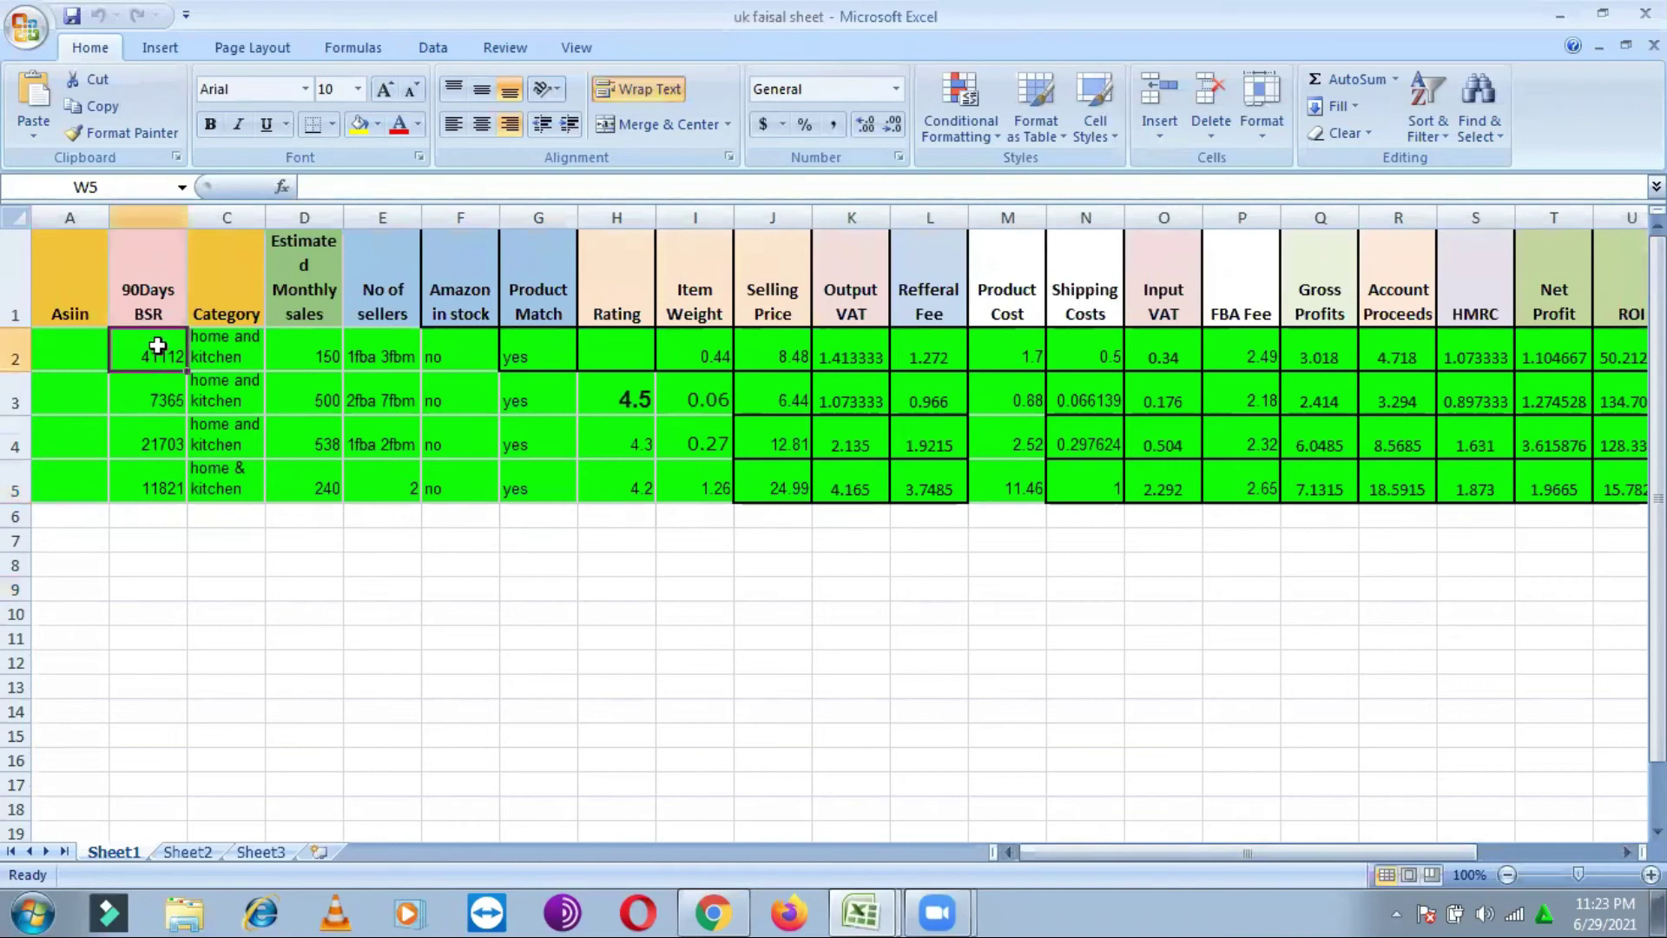
click(173, 392)
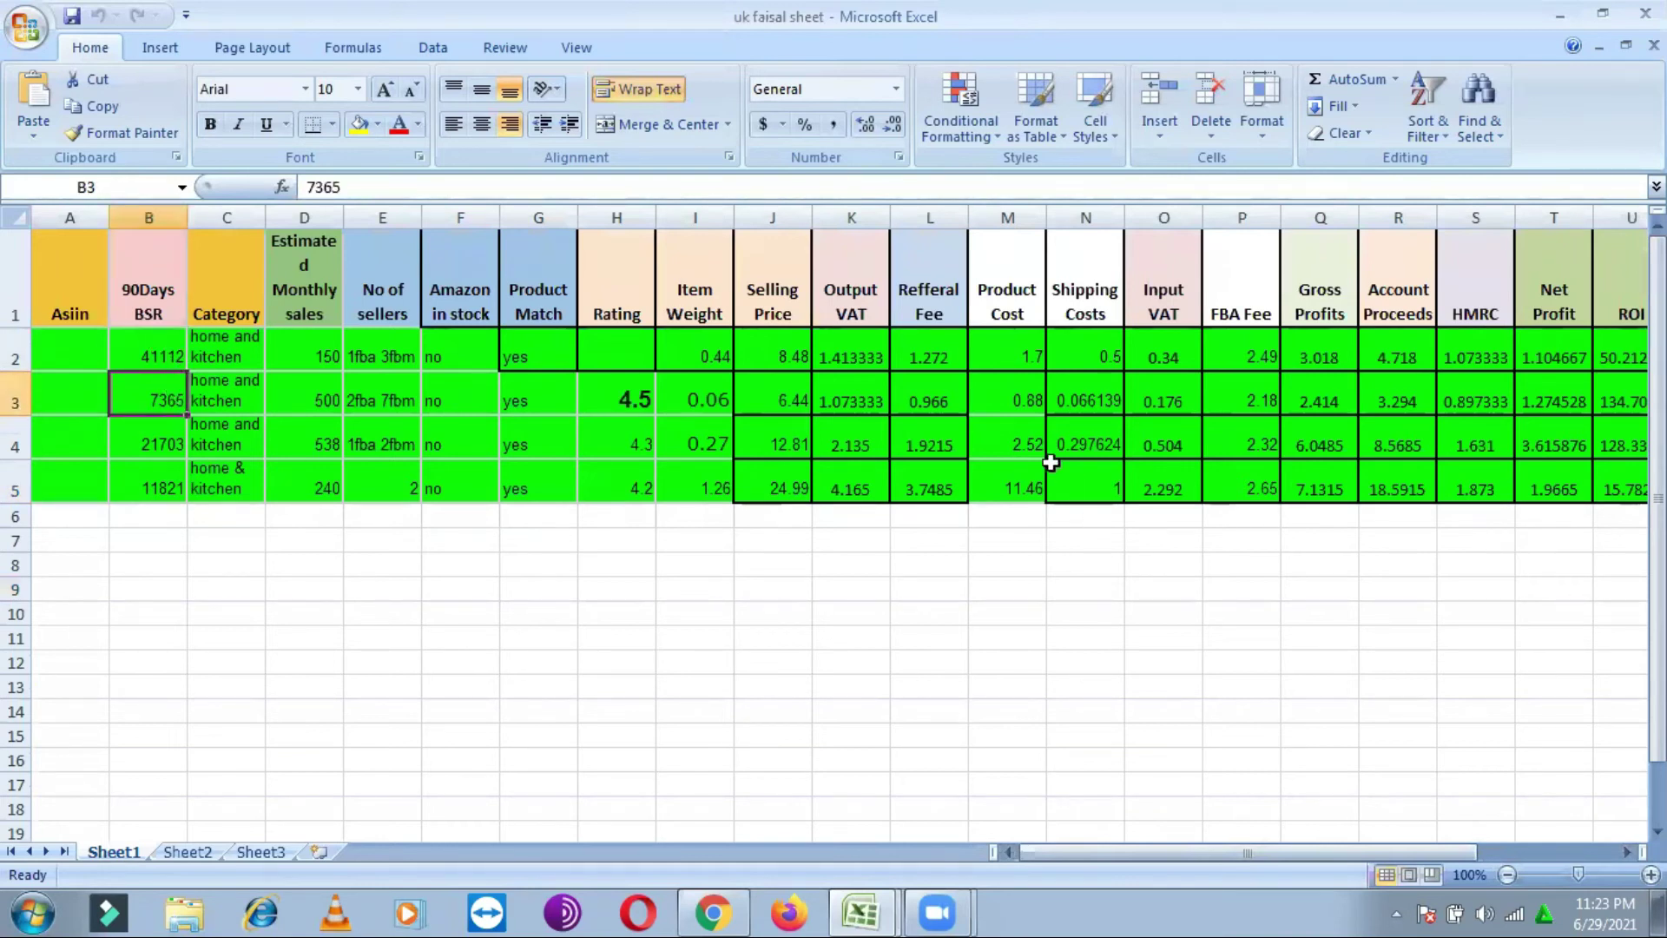
click(998, 434)
click(1072, 473)
click(708, 444)
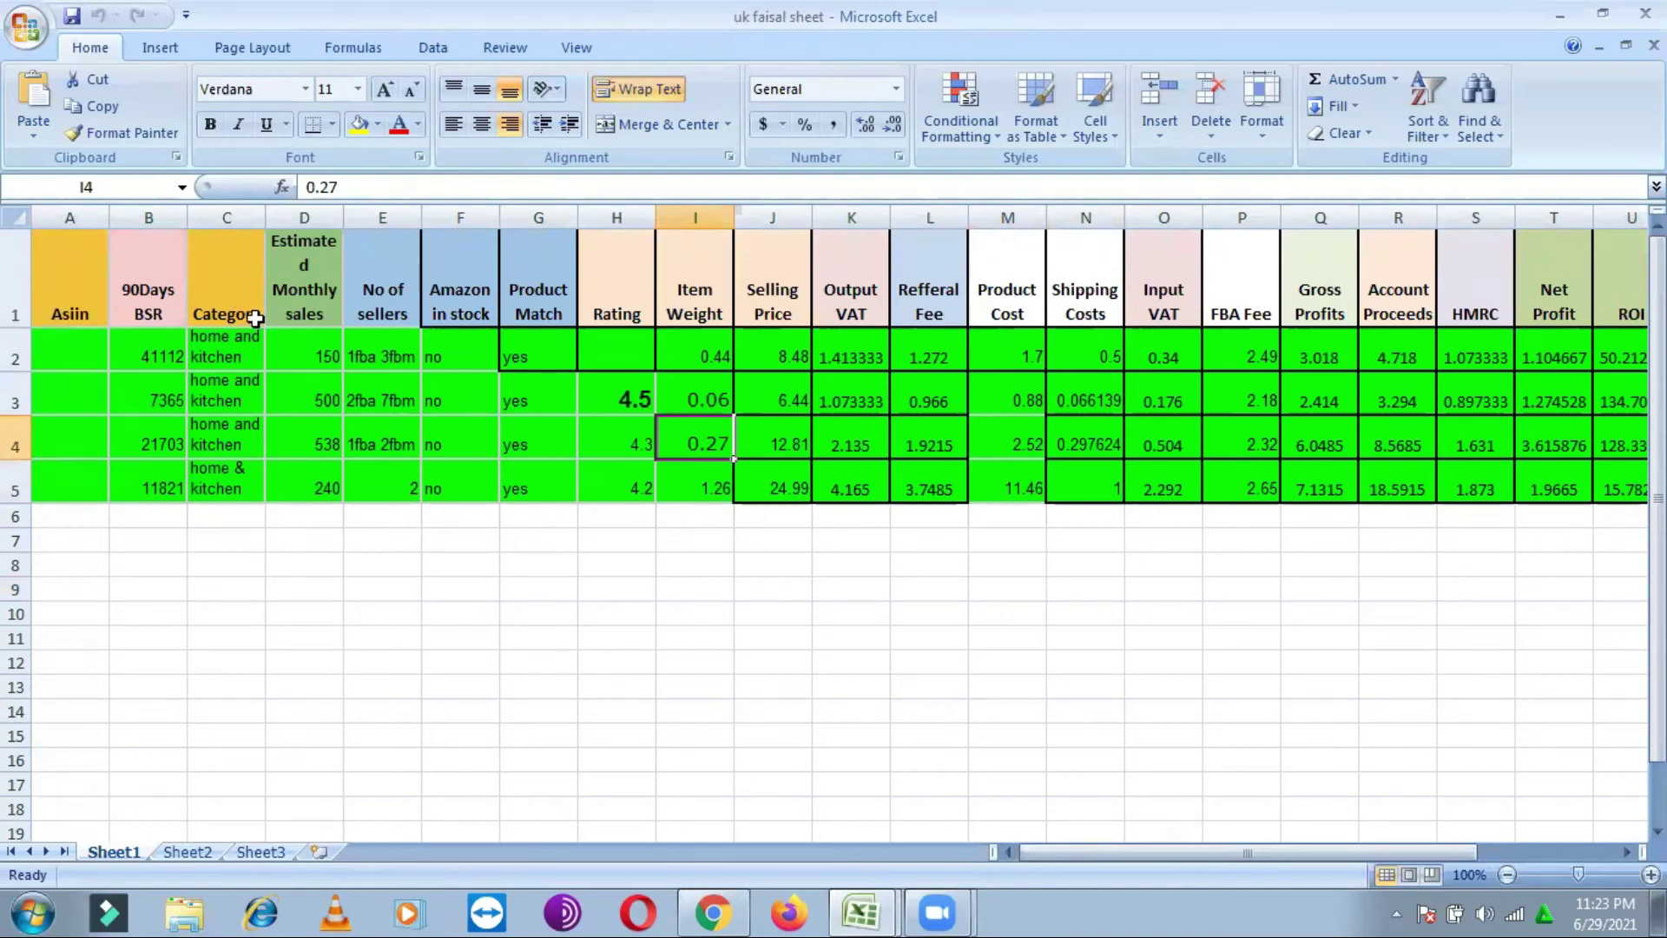
drag(309, 489, 1021, 480)
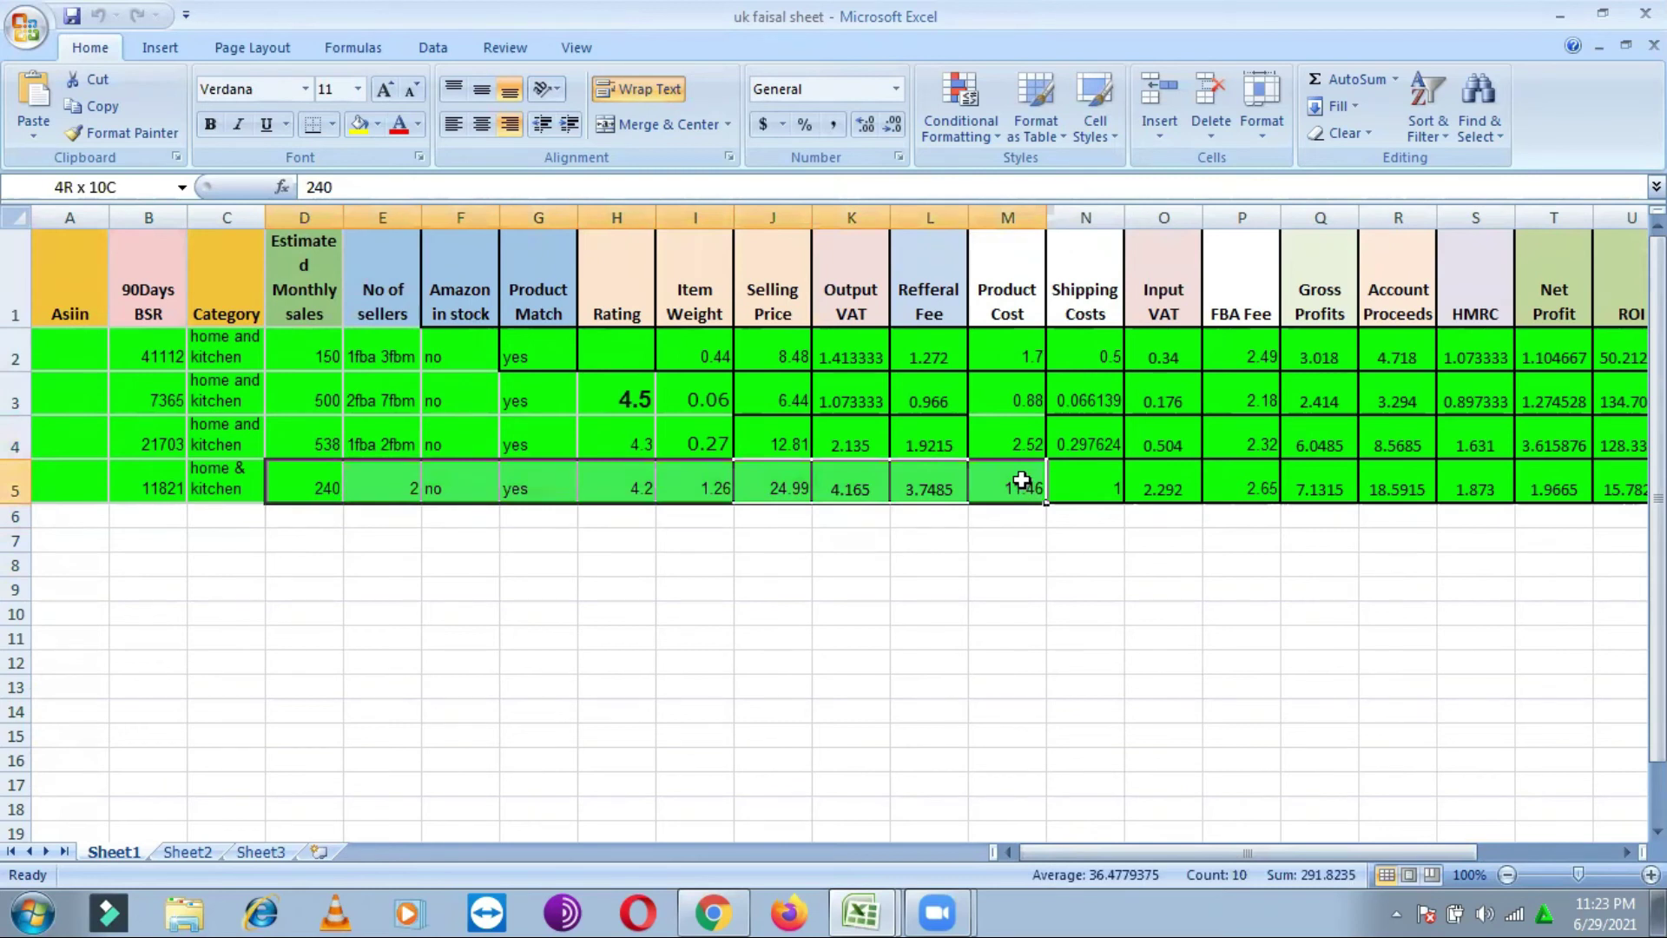
click(1094, 547)
click(711, 401)
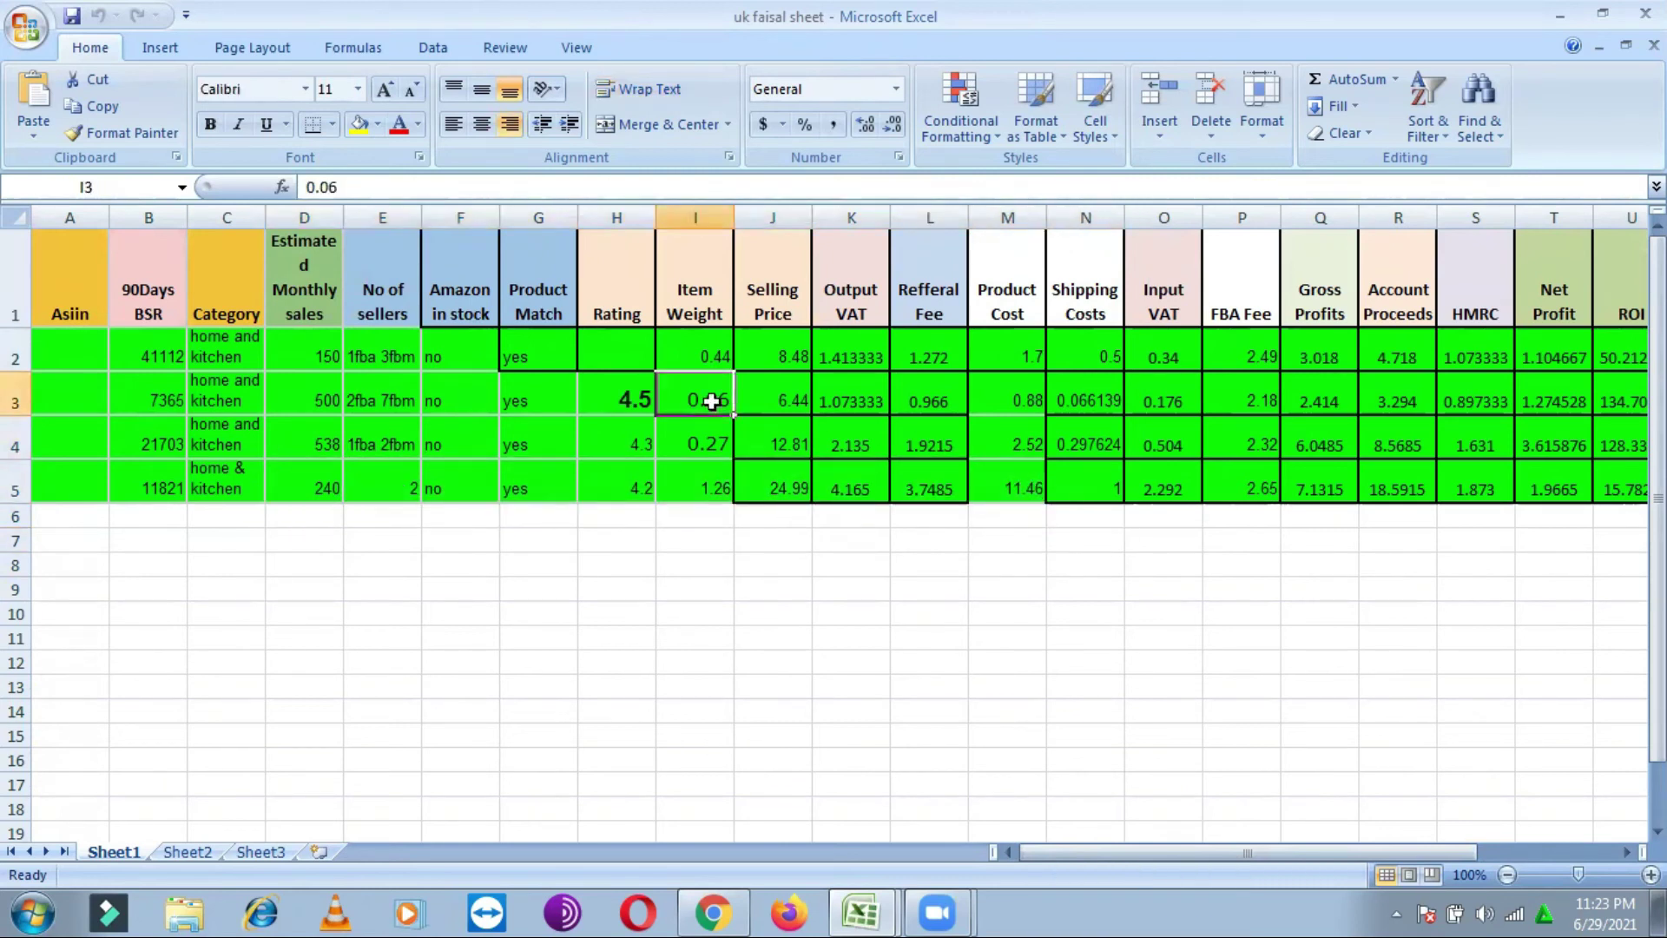
click(627, 395)
click(549, 385)
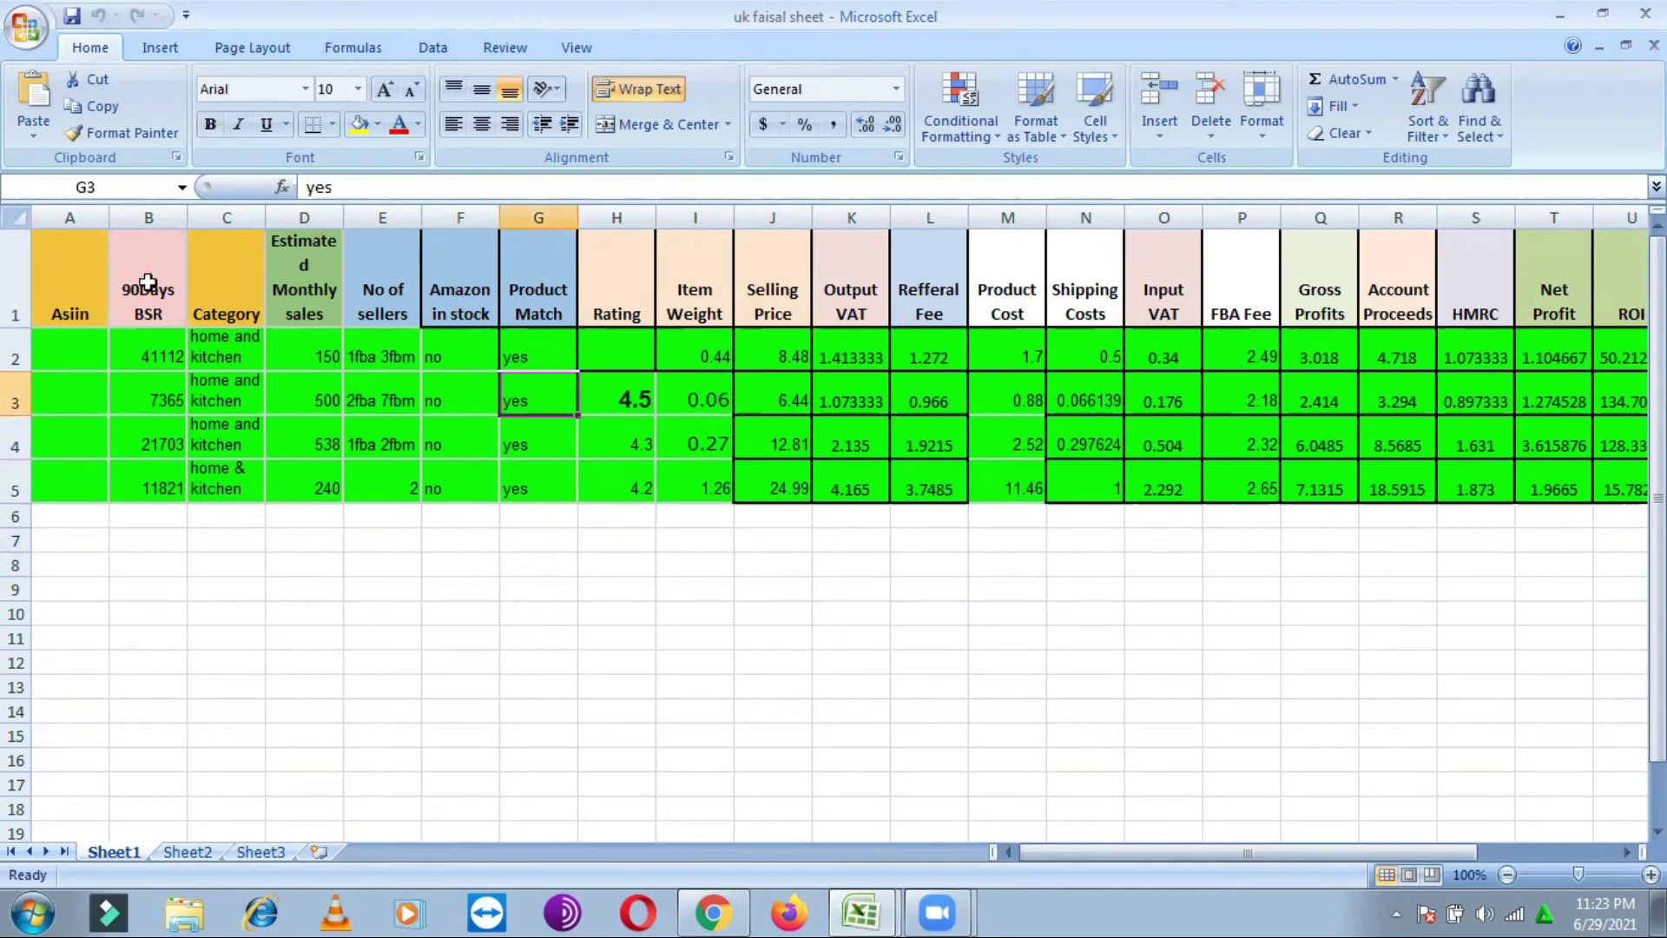
click(79, 277)
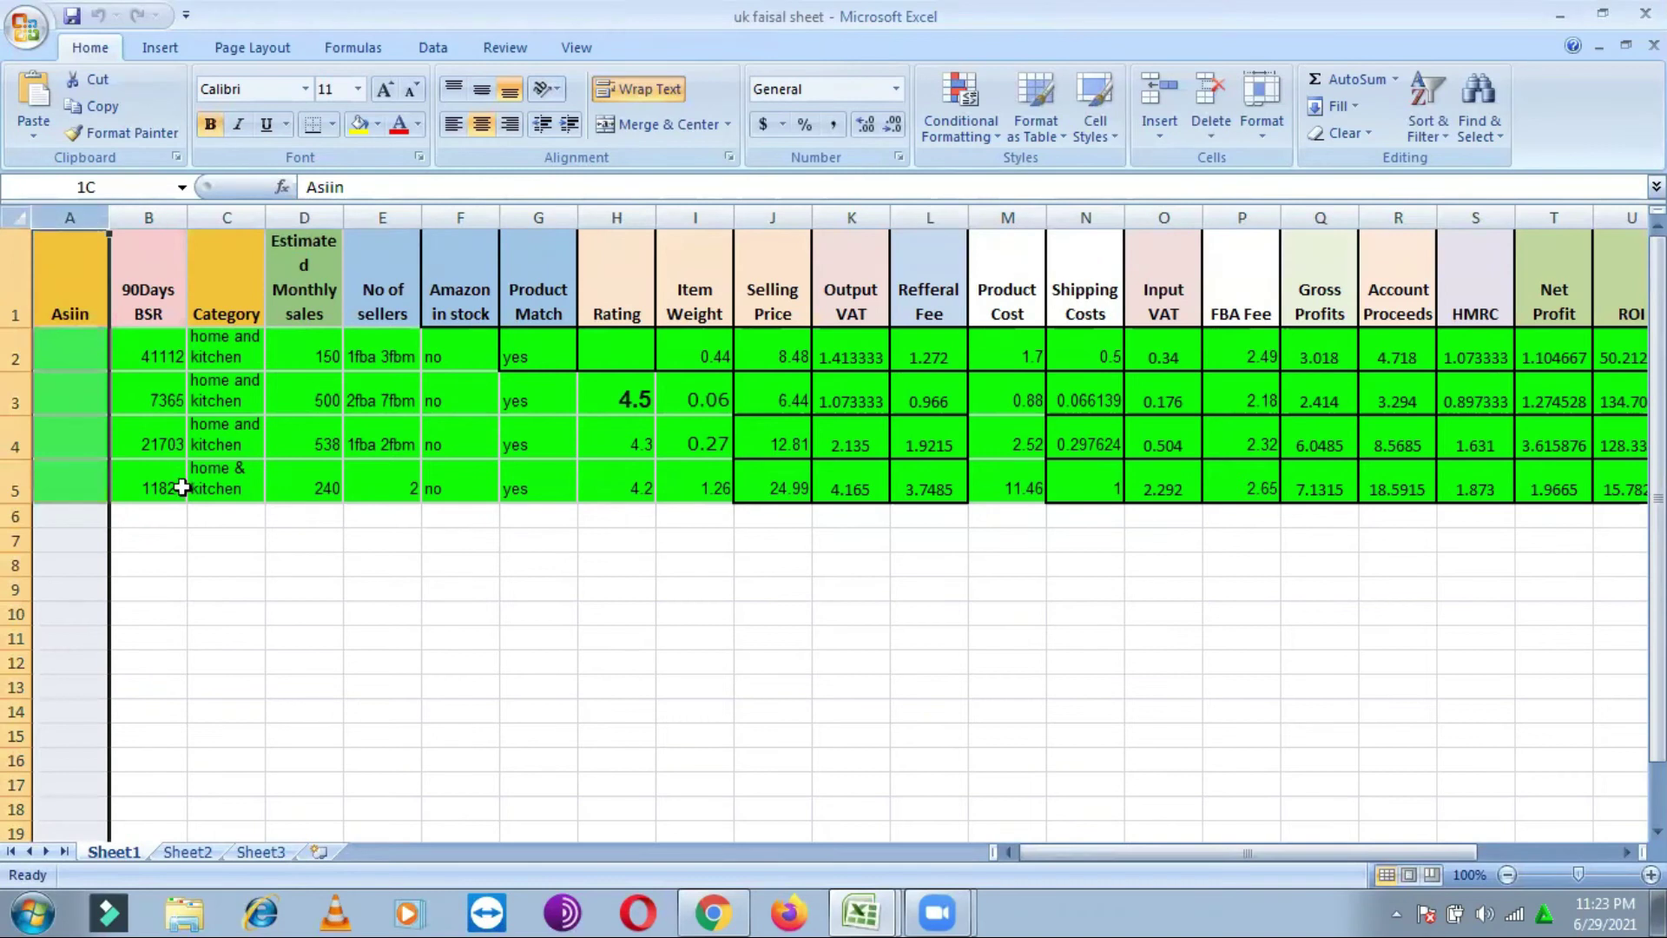
click(302, 736)
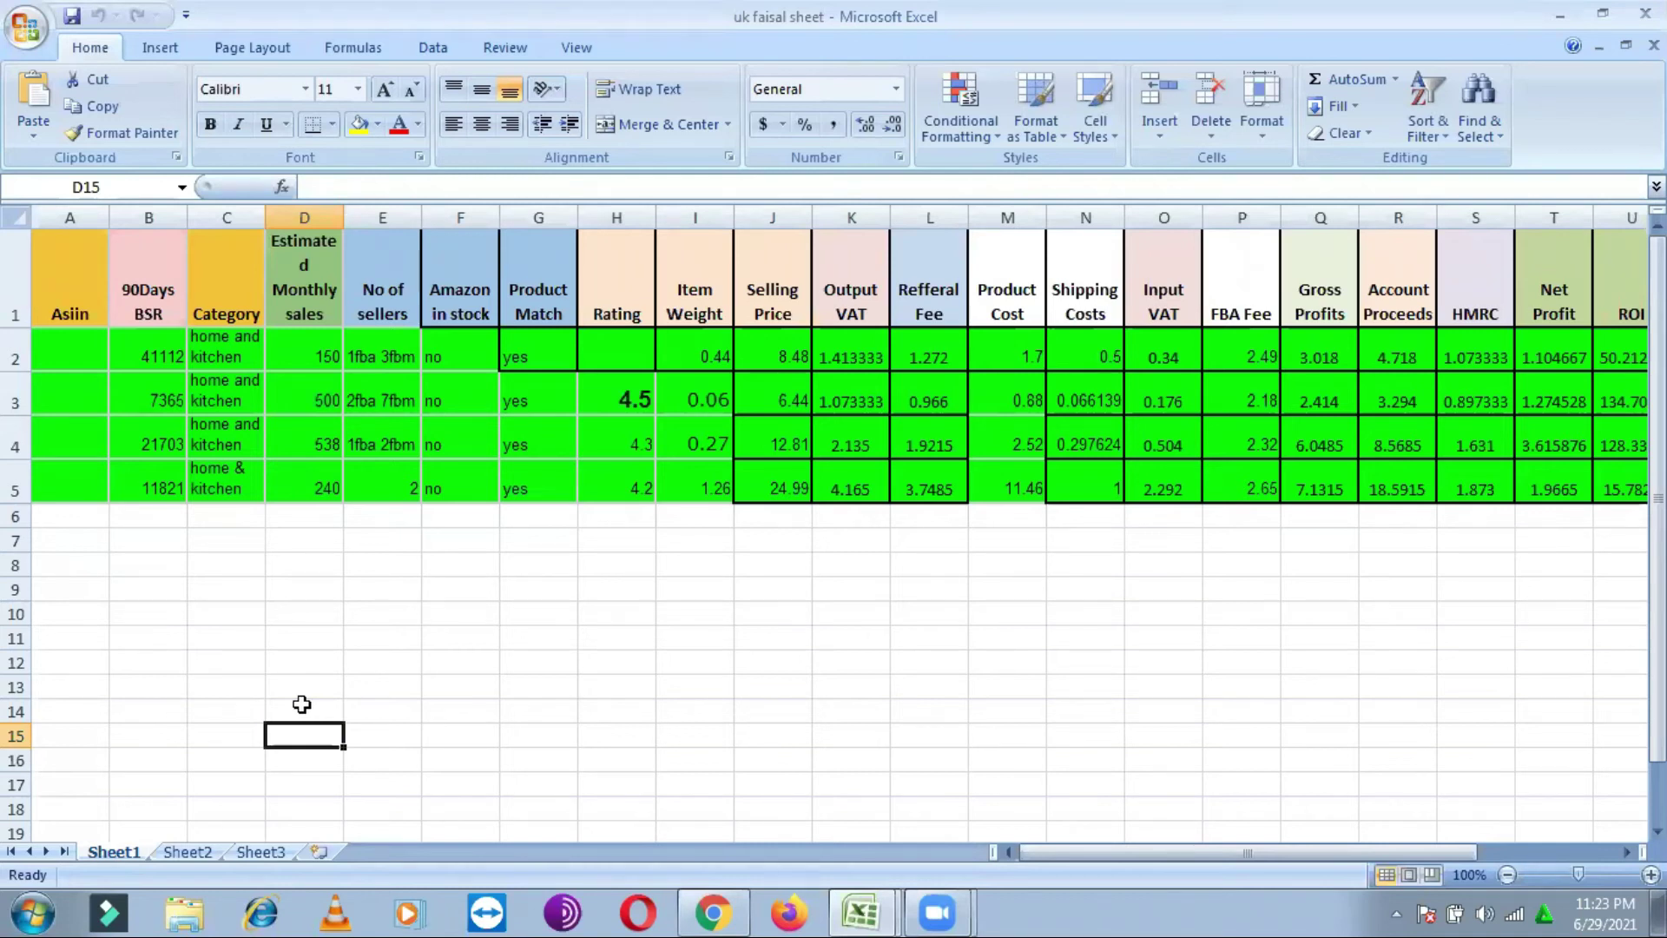
Step: Minimize the Excel workbook and refresh the desktop
click(1563, 12)
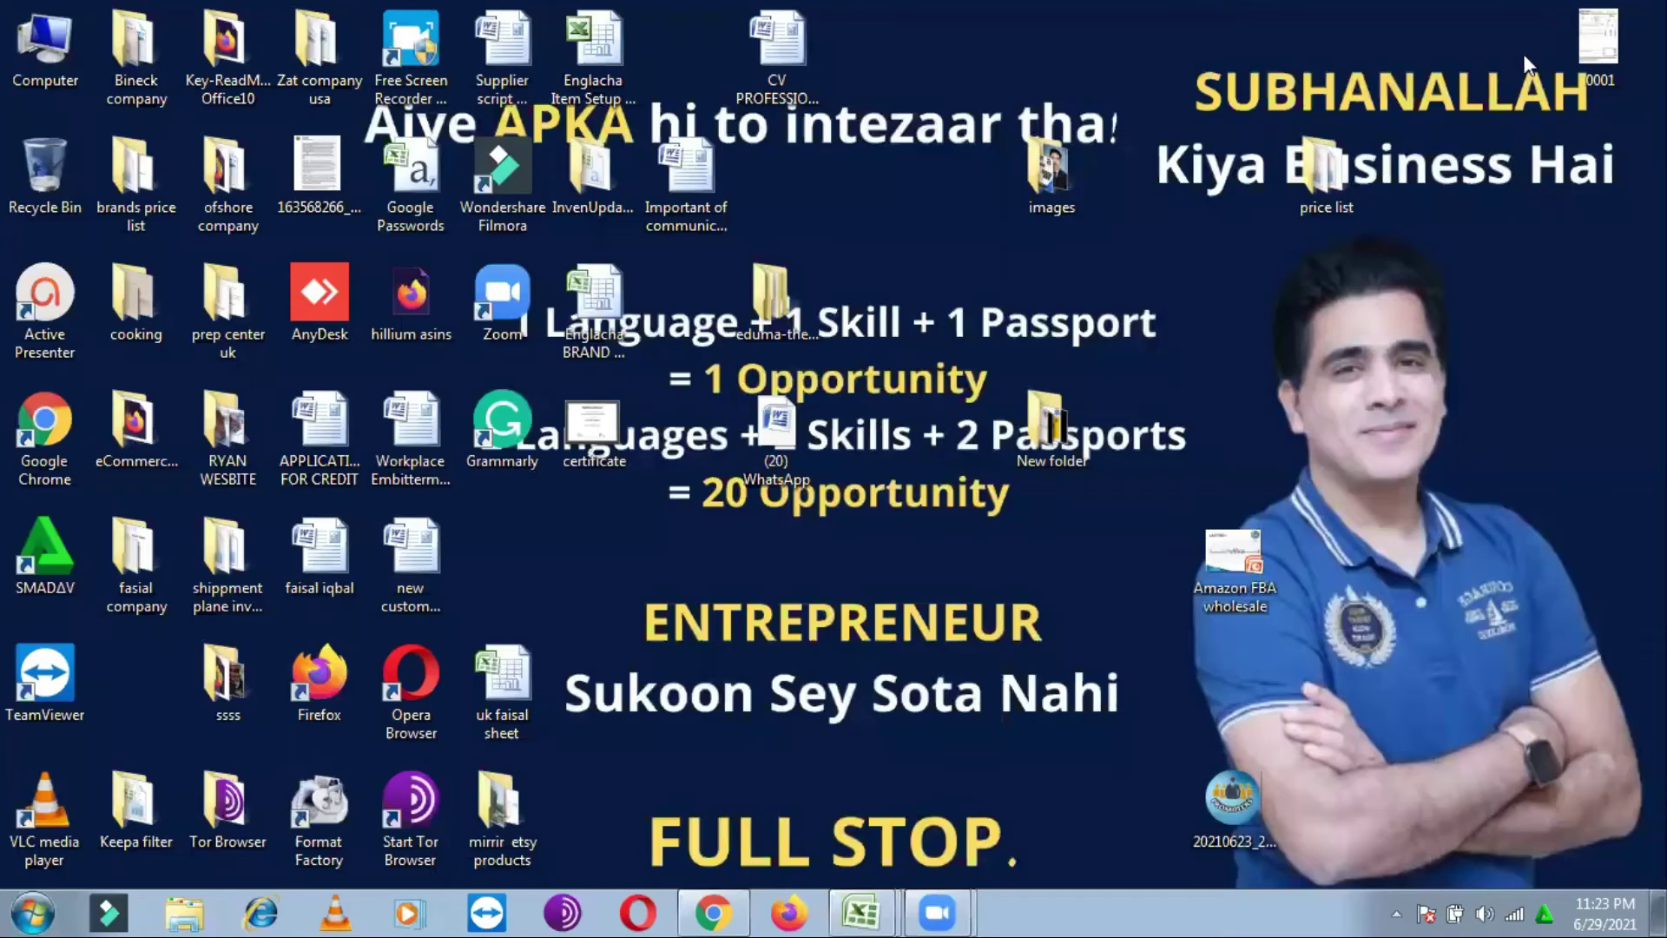
right_click(1160, 307)
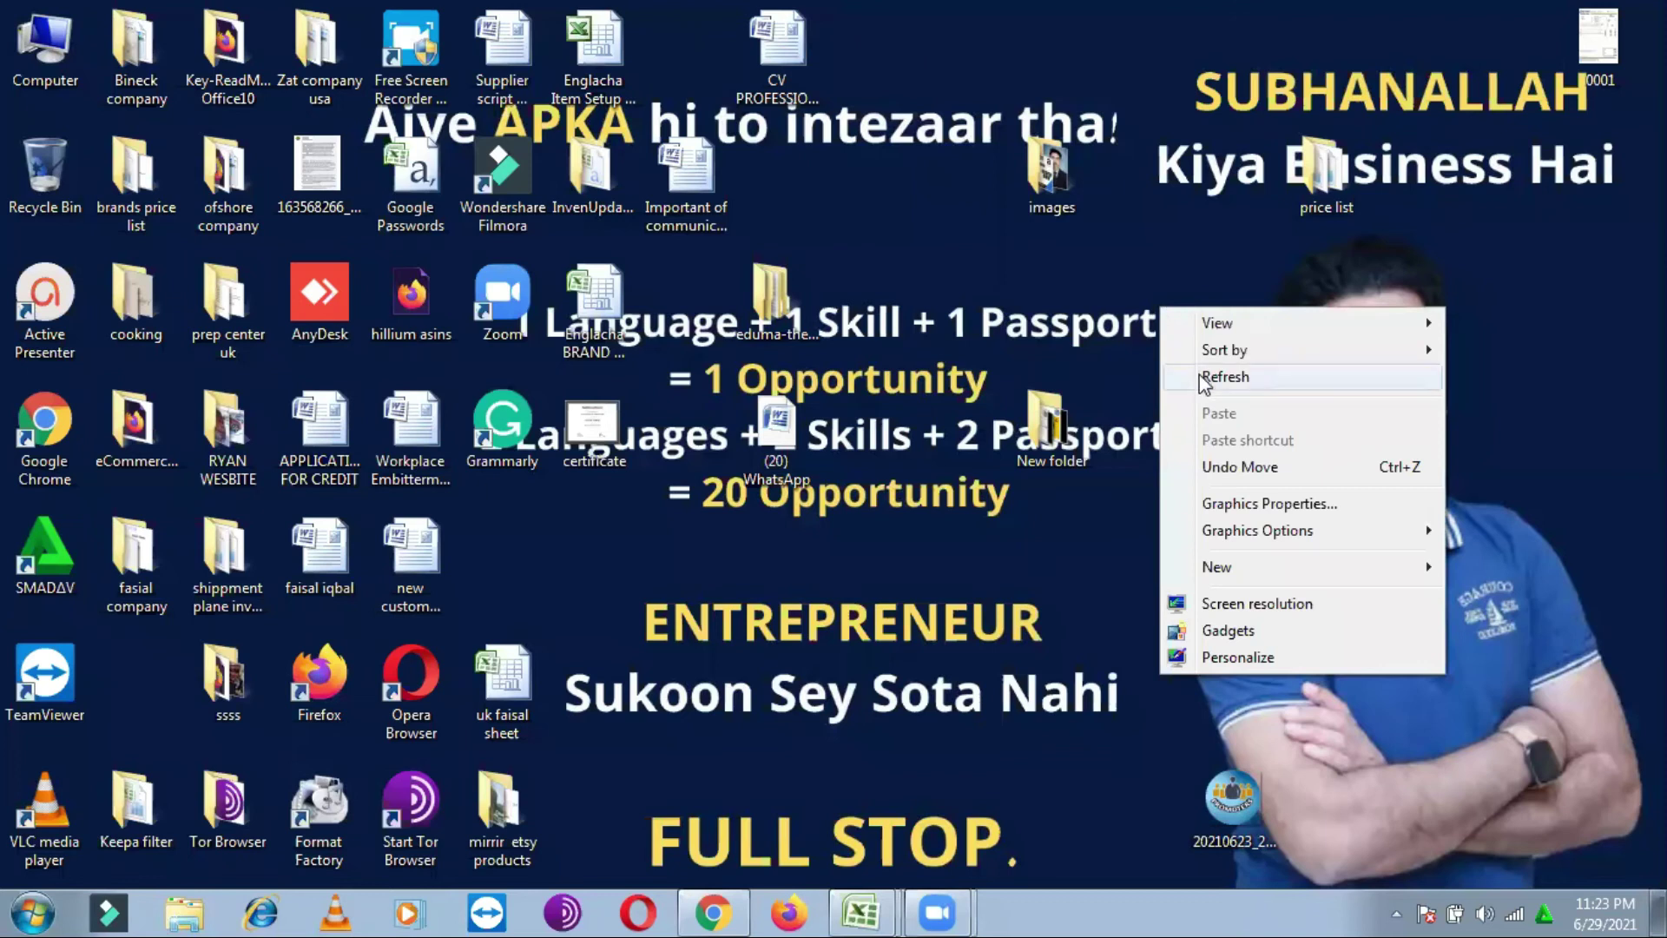
click(1206, 375)
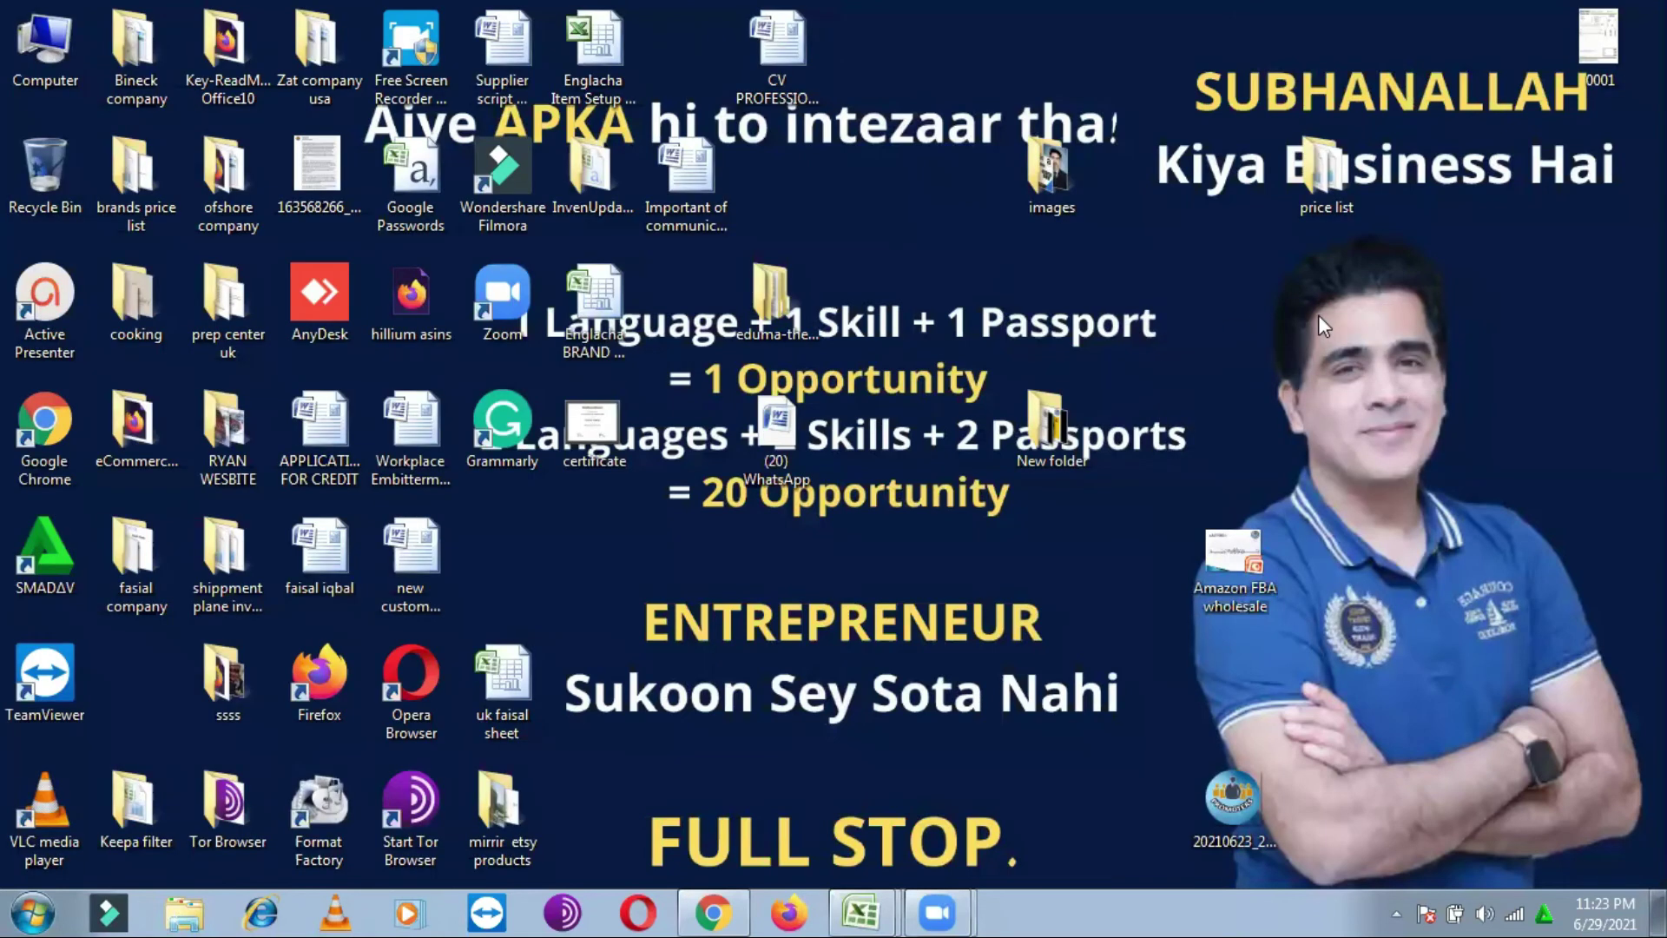
right_click(1318, 314)
click(1351, 382)
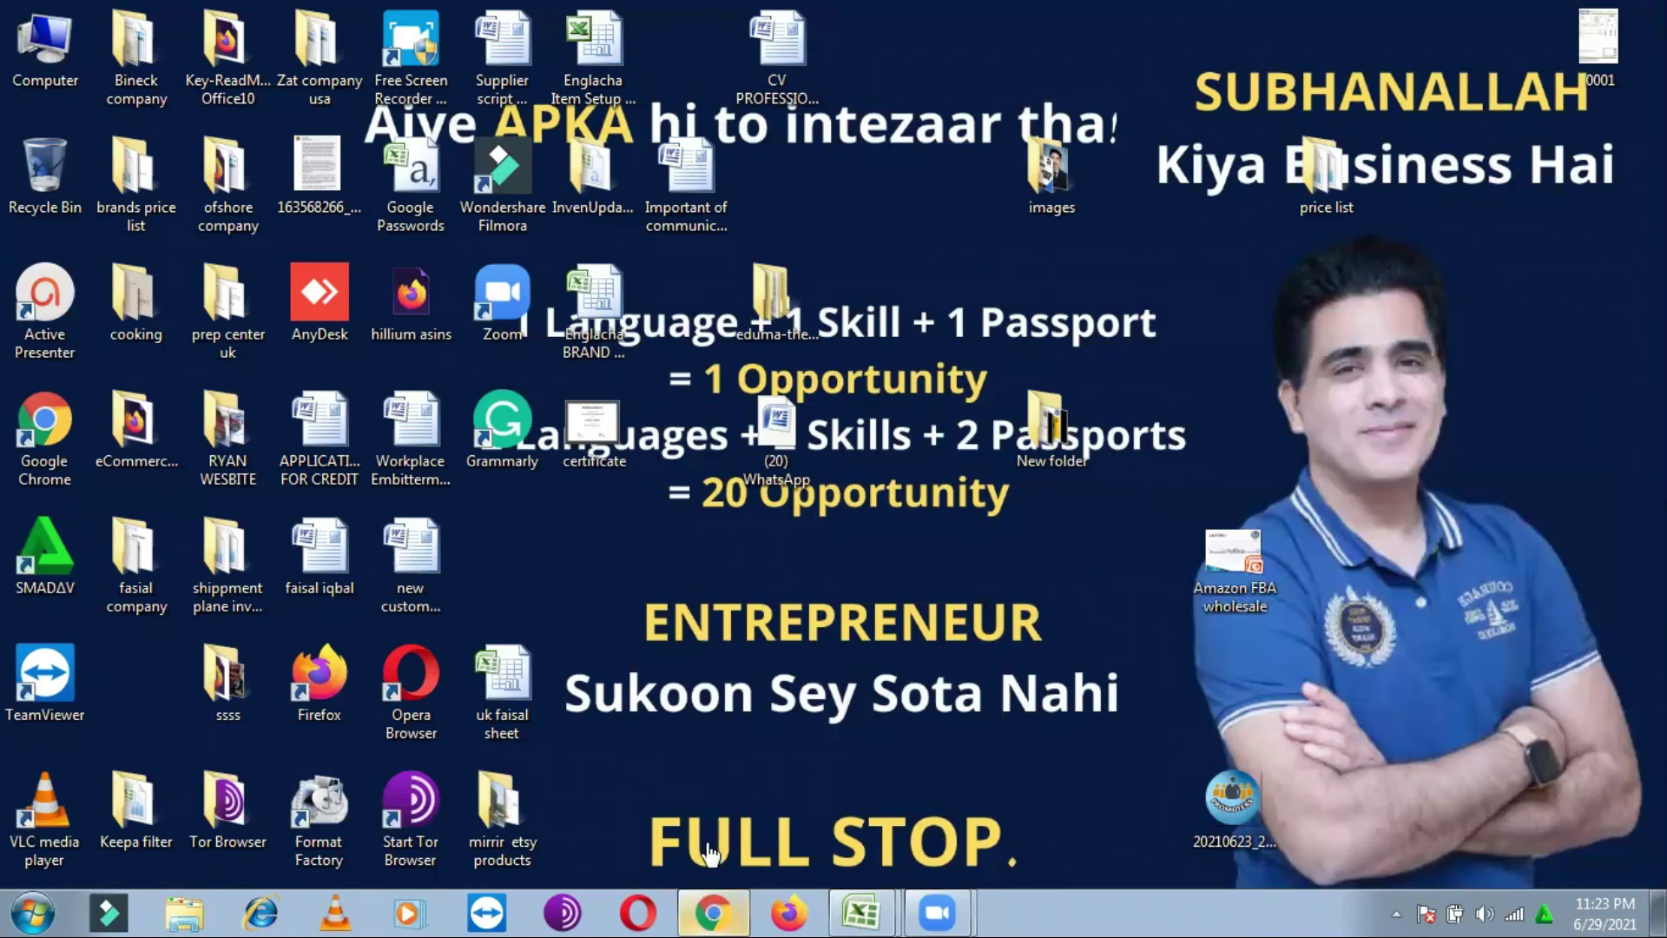
Step: Switch back to Chrome and look over the Rock Bottom Sales storefront's brand list around Logitech
click(708, 910)
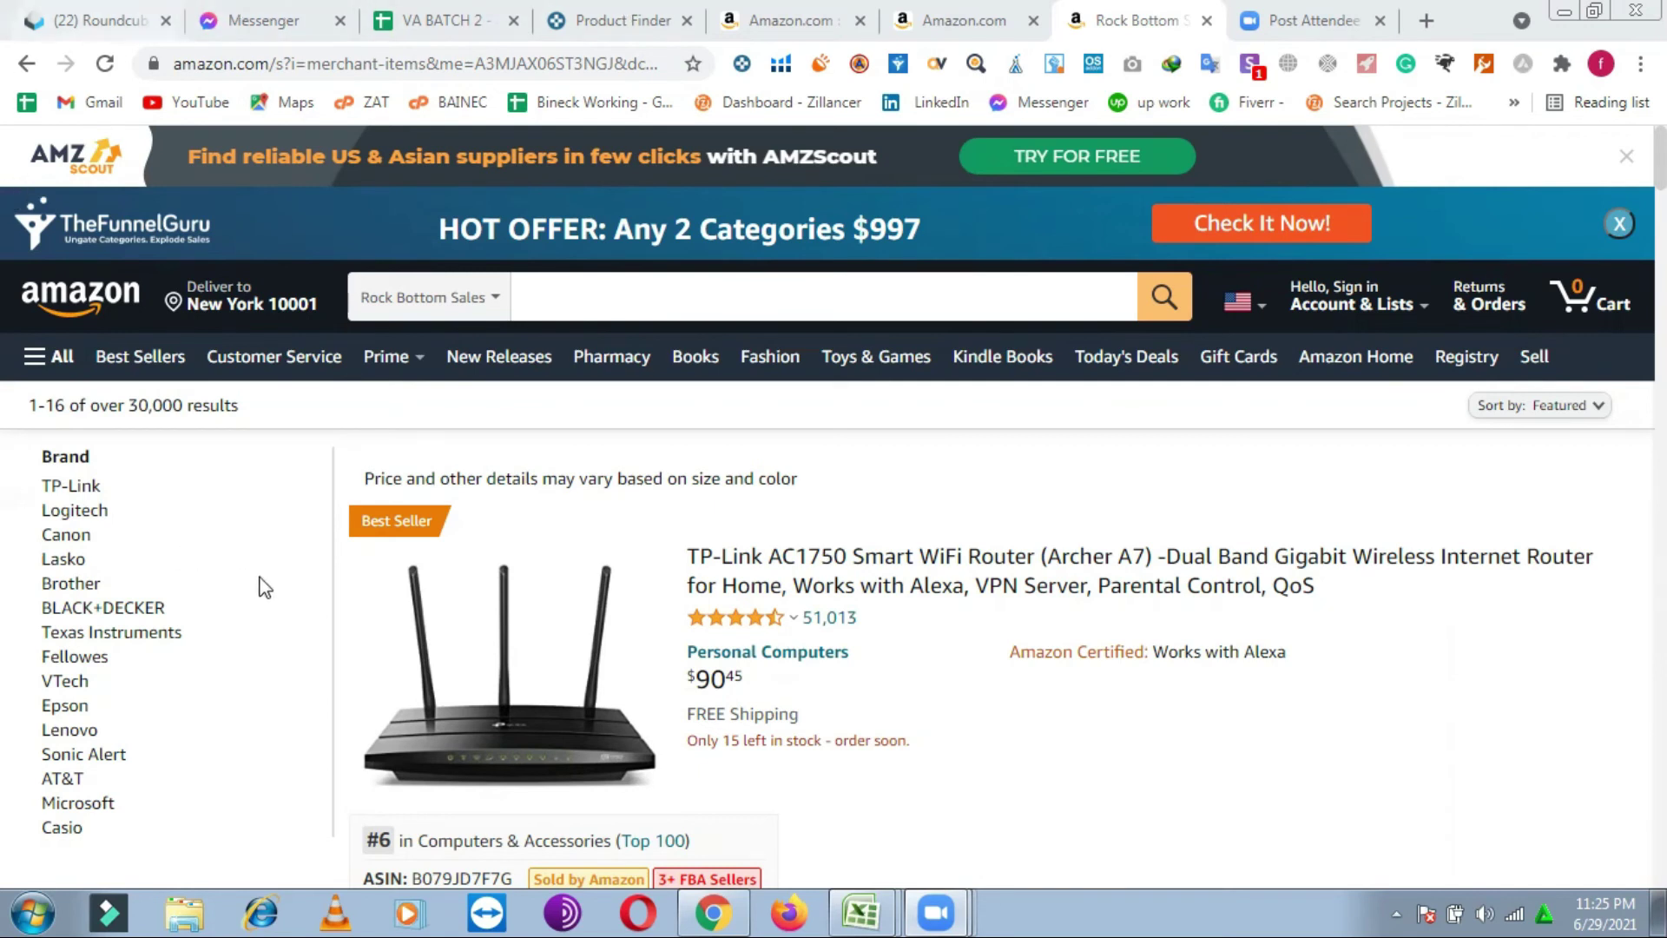
click(91, 511)
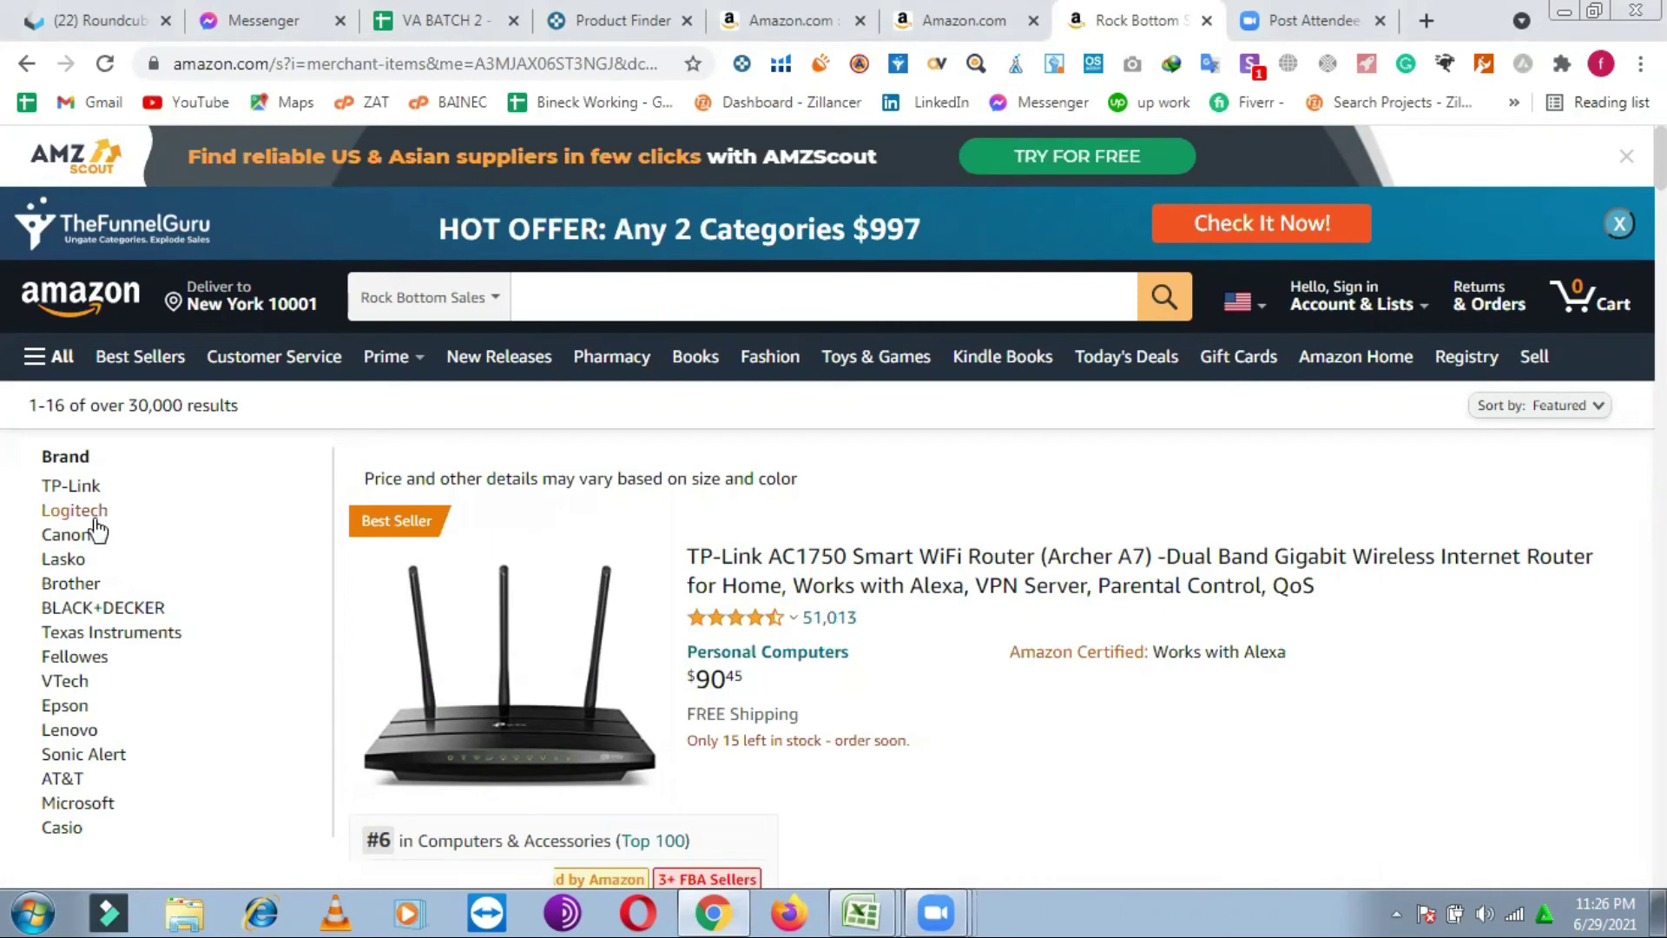
Step: Look through the Rock Bottom Sales storefront's product listings, examining their brands, prices, sales ranks, ASINs and Amazon or FBA seller labels
click(68, 534)
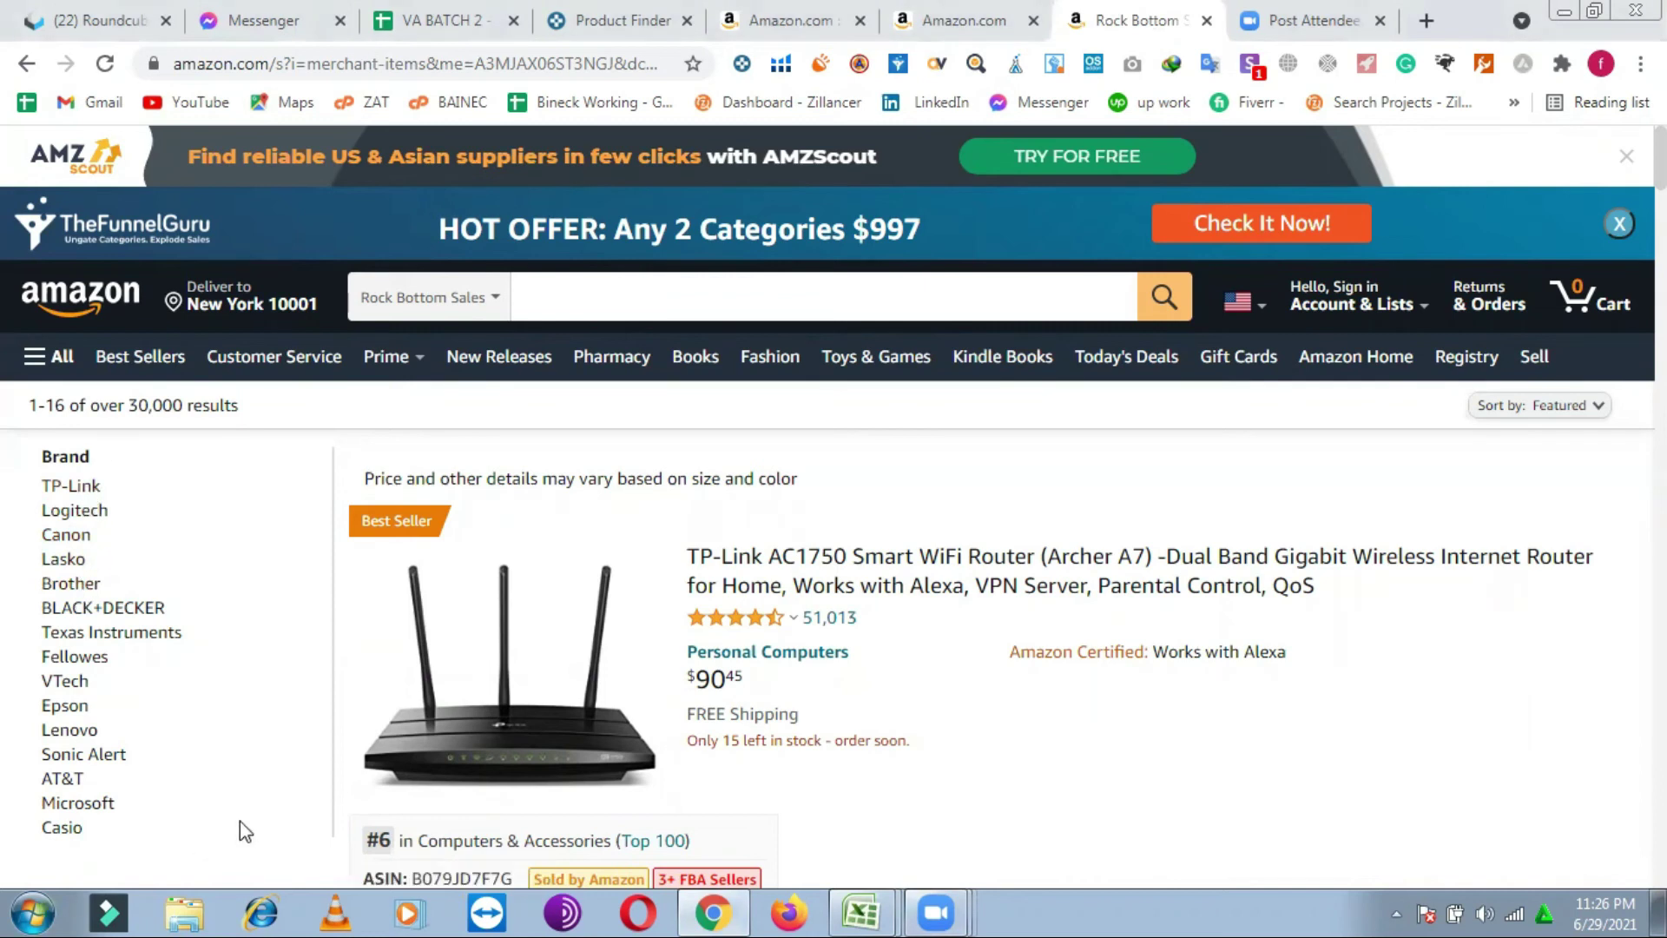
scroll(240, 821, down, 10)
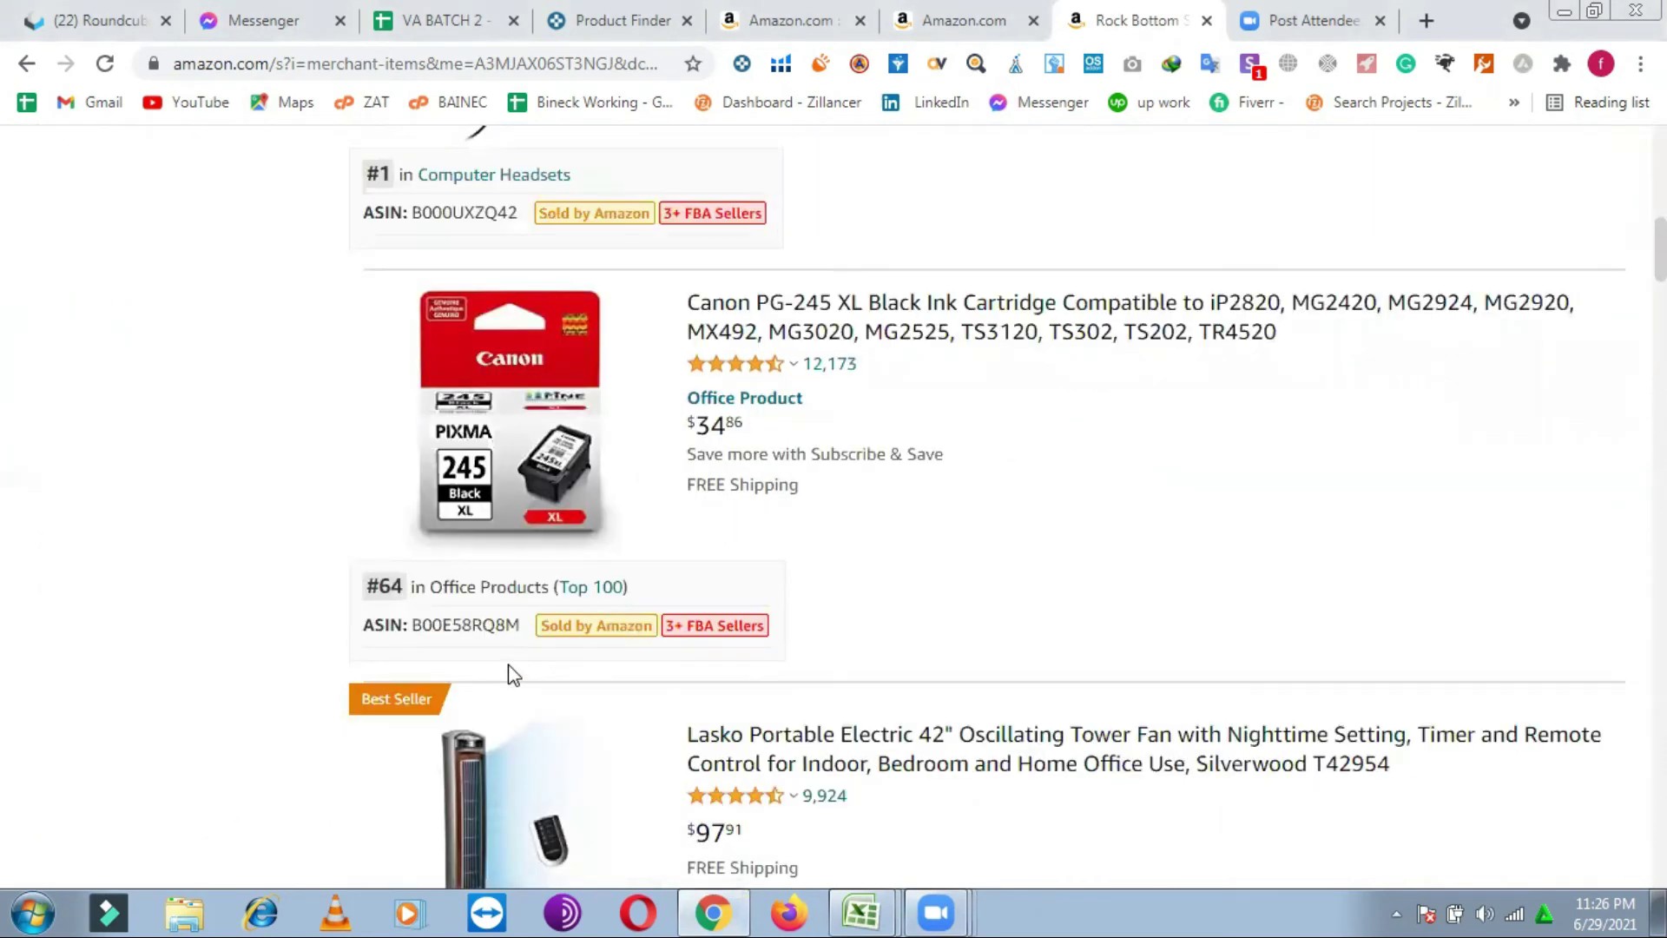
scroll(706, 394, down, 7)
scroll(712, 400, down, 7)
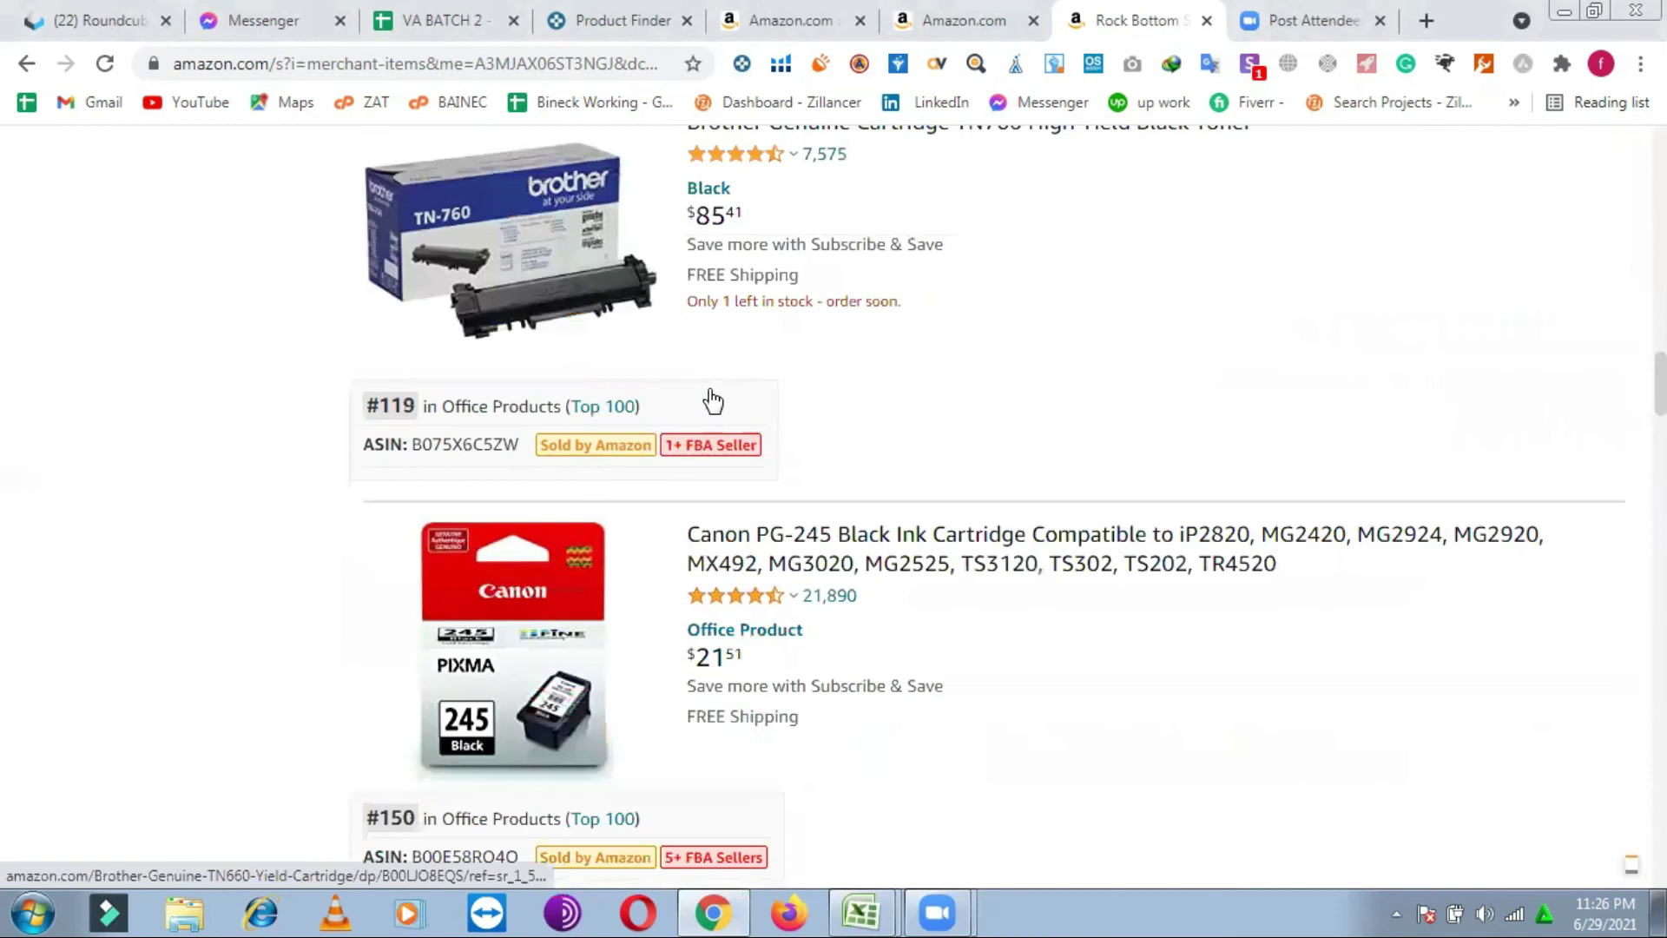
scroll(709, 400, down, 10)
scroll(707, 400, down, 20)
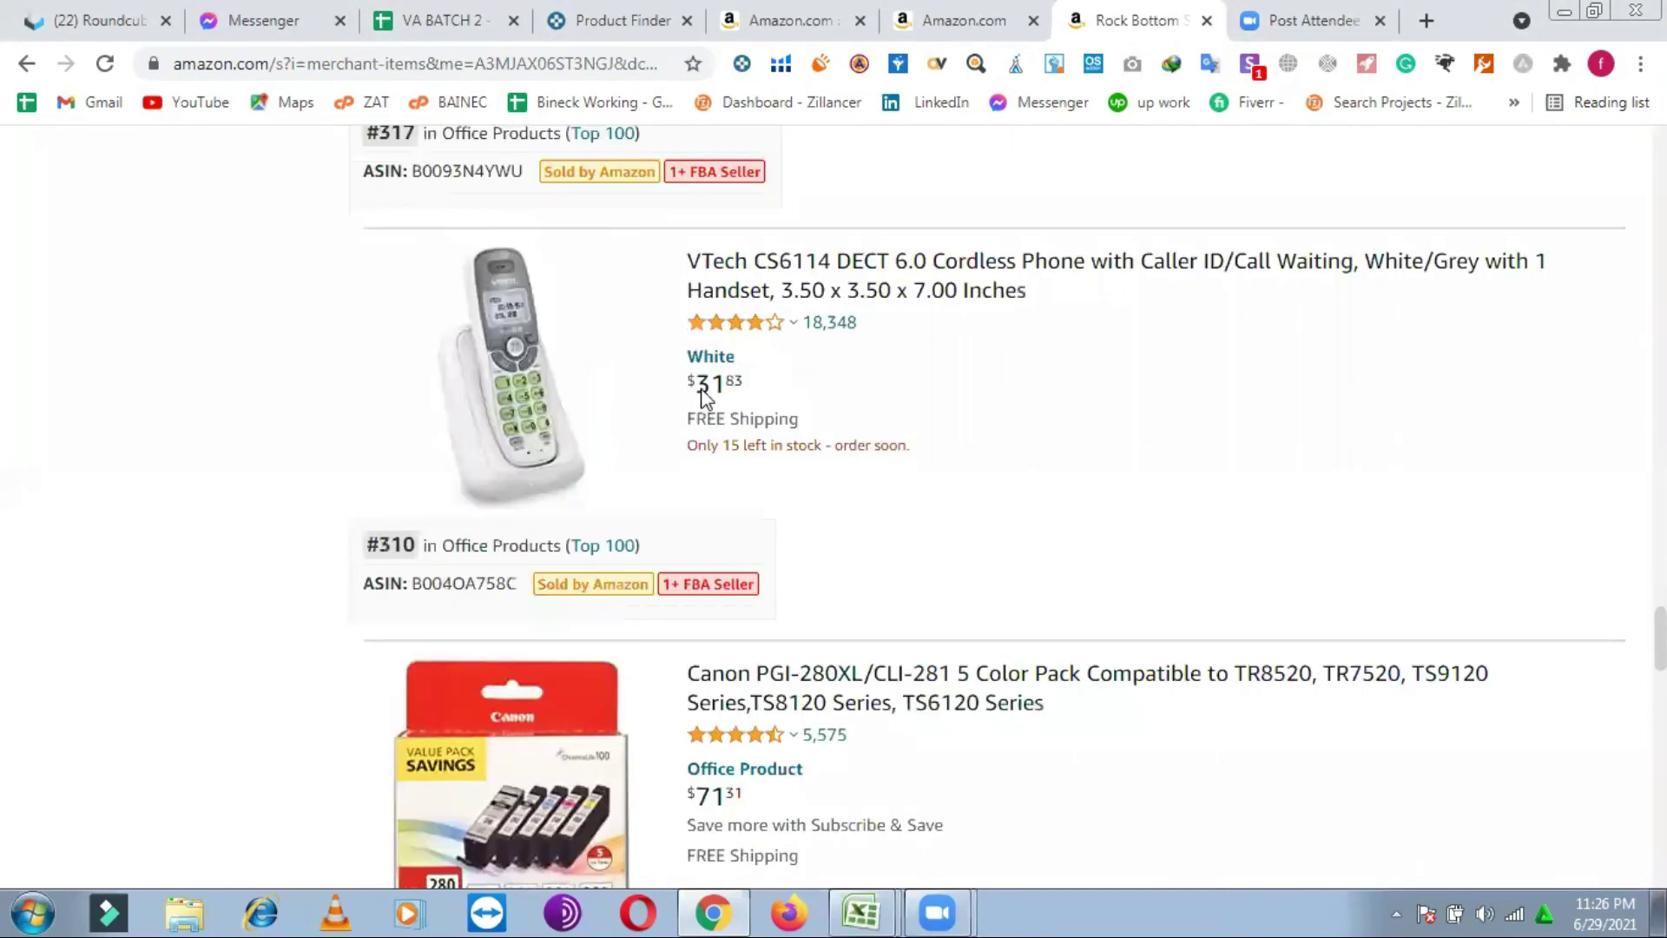
scroll(477, 412, up, 4)
scroll(461, 412, up, 13)
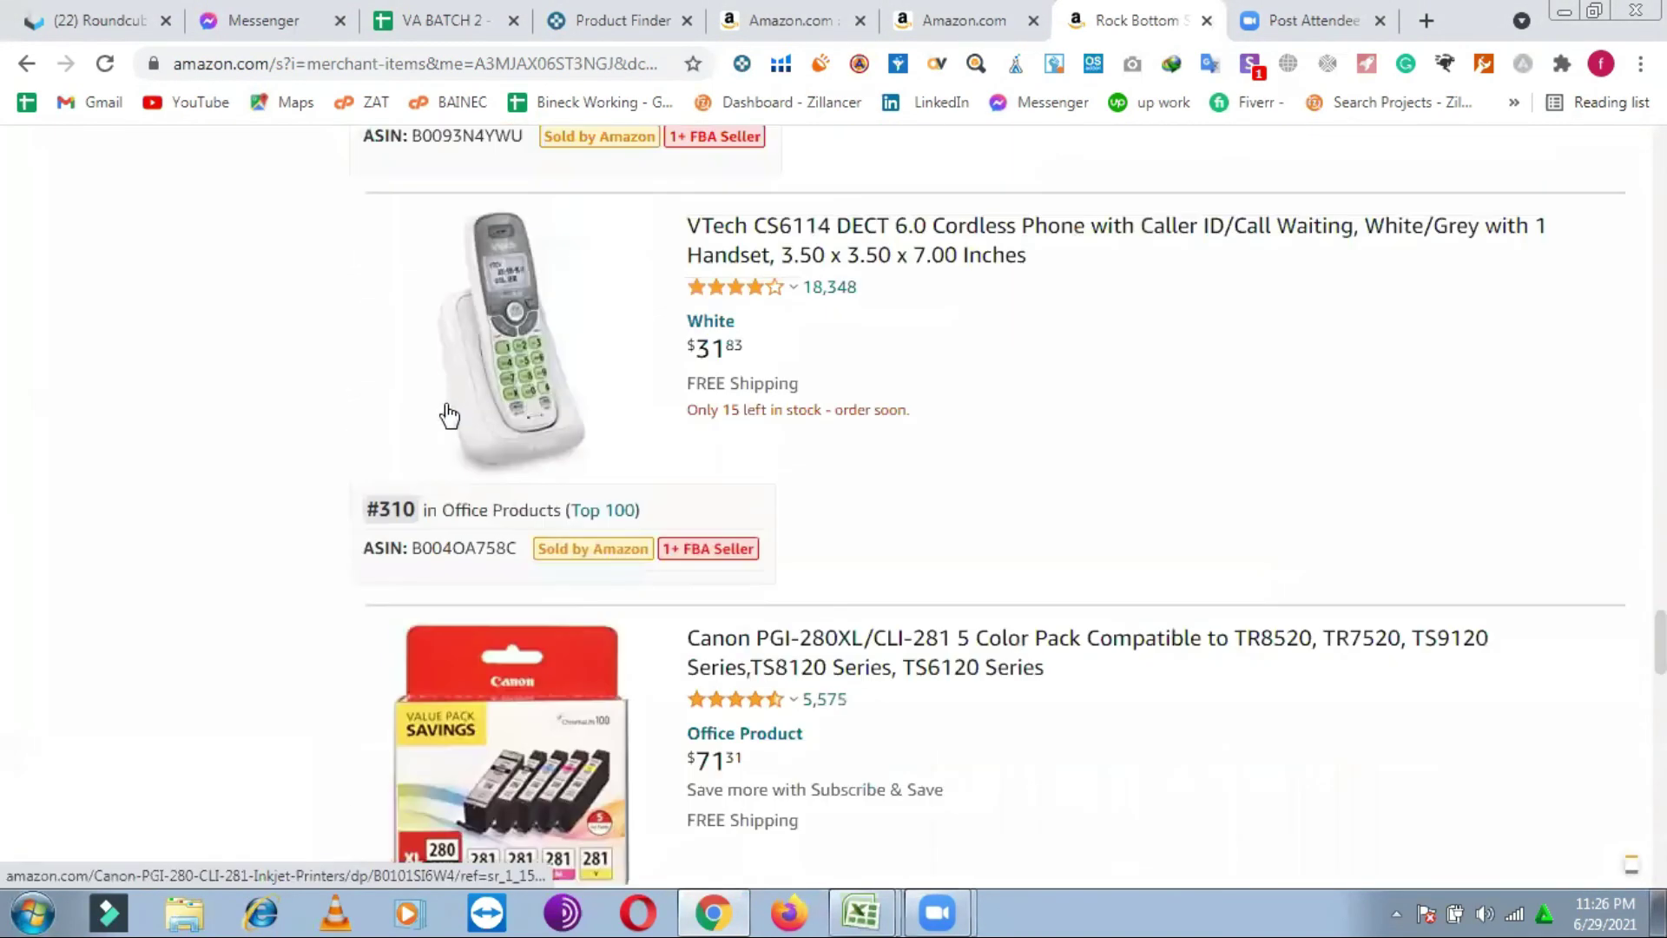
scroll(408, 408, up, 5)
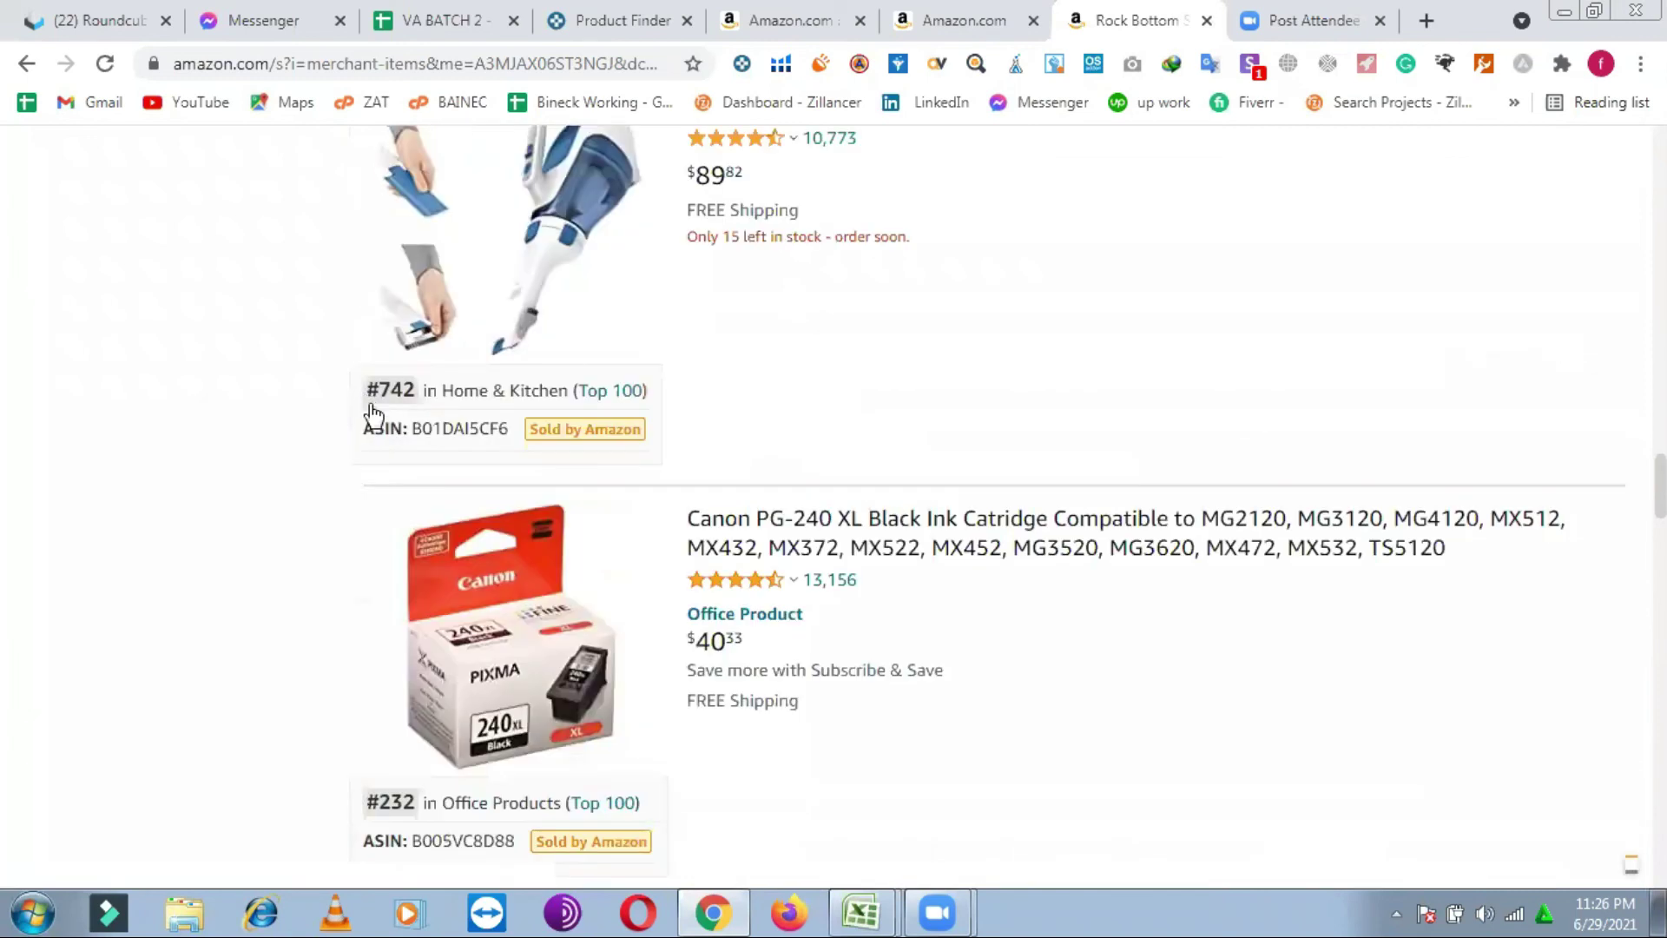
scroll(369, 403, up, 10)
scroll(373, 415, up, 10)
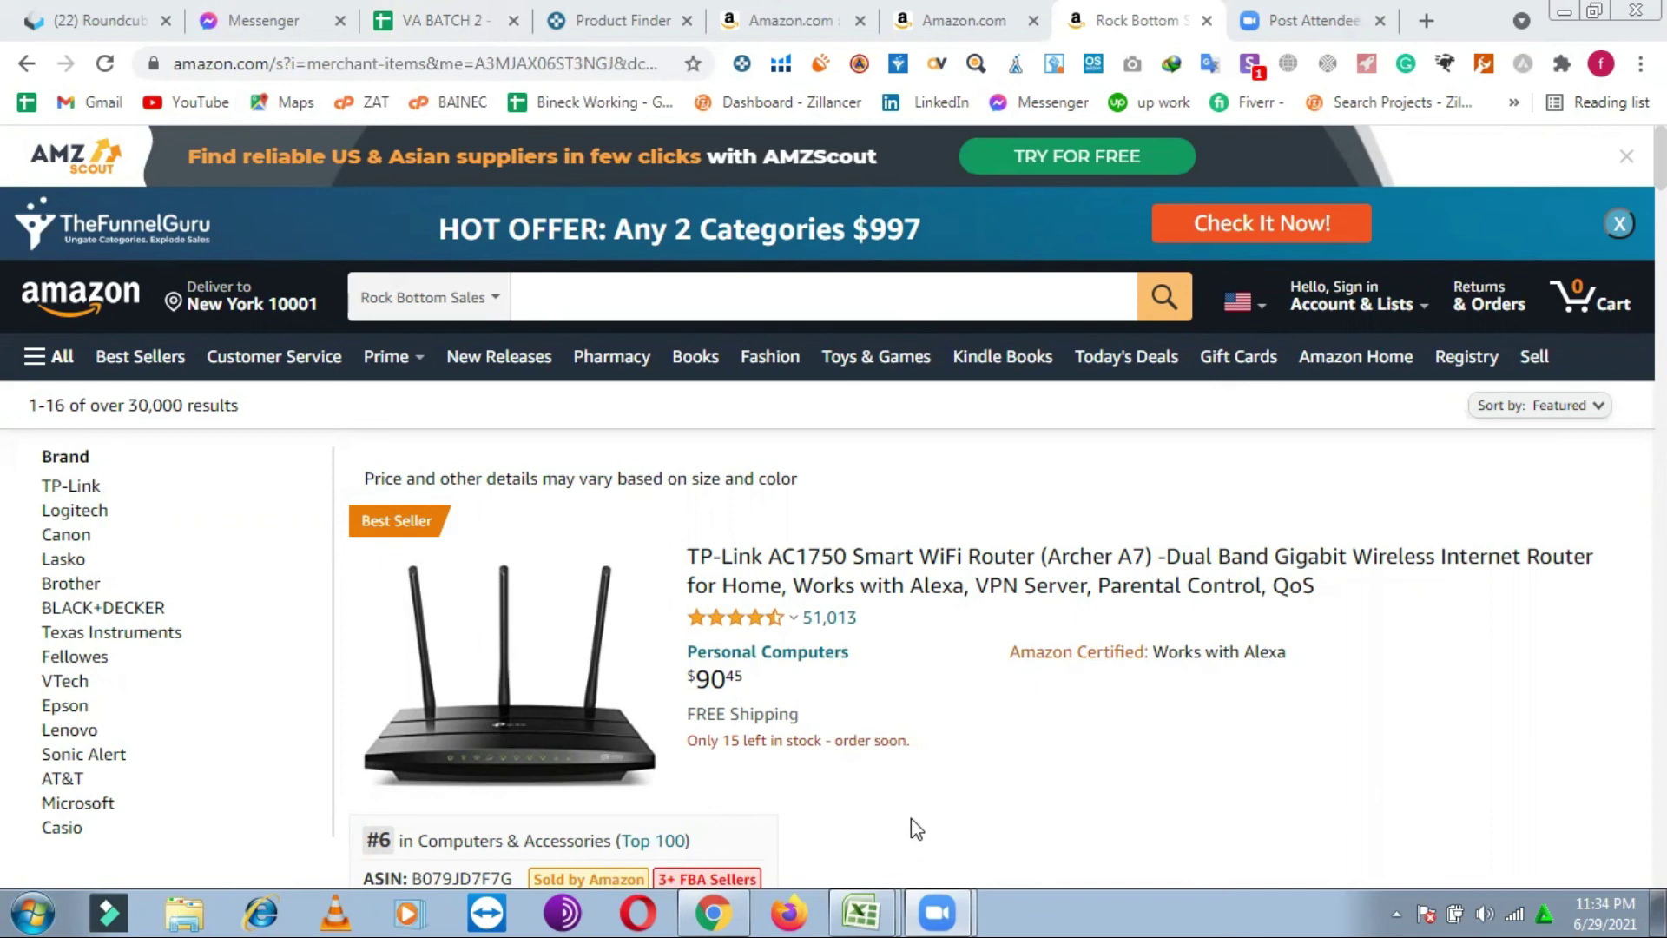
mouse_move(936, 912)
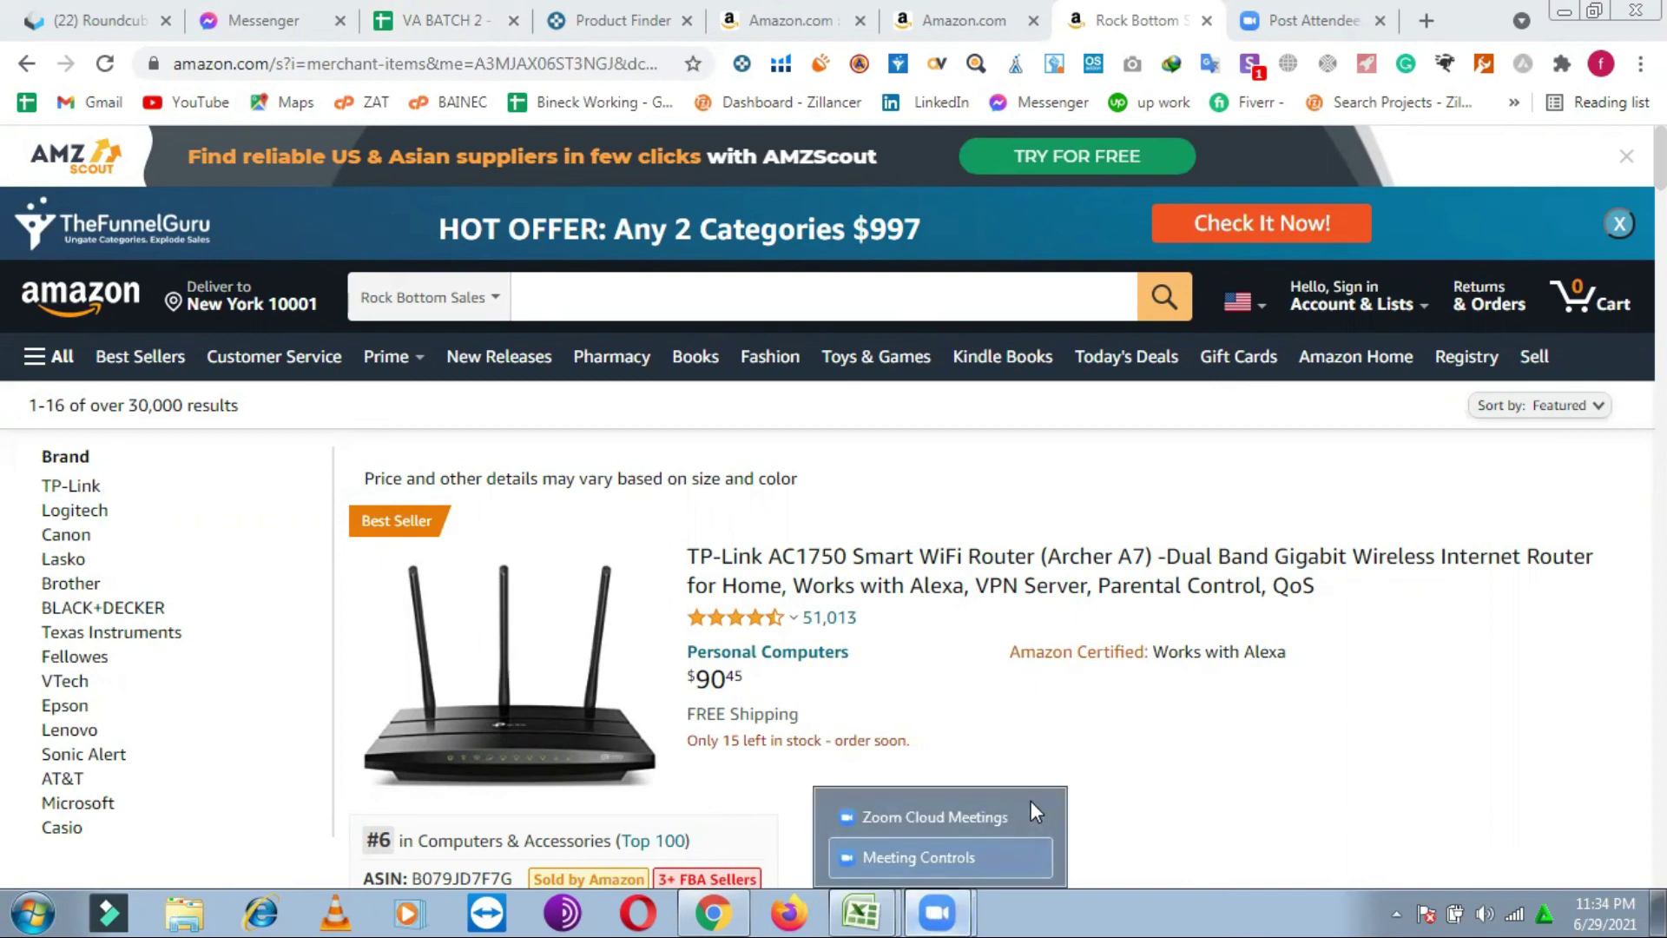